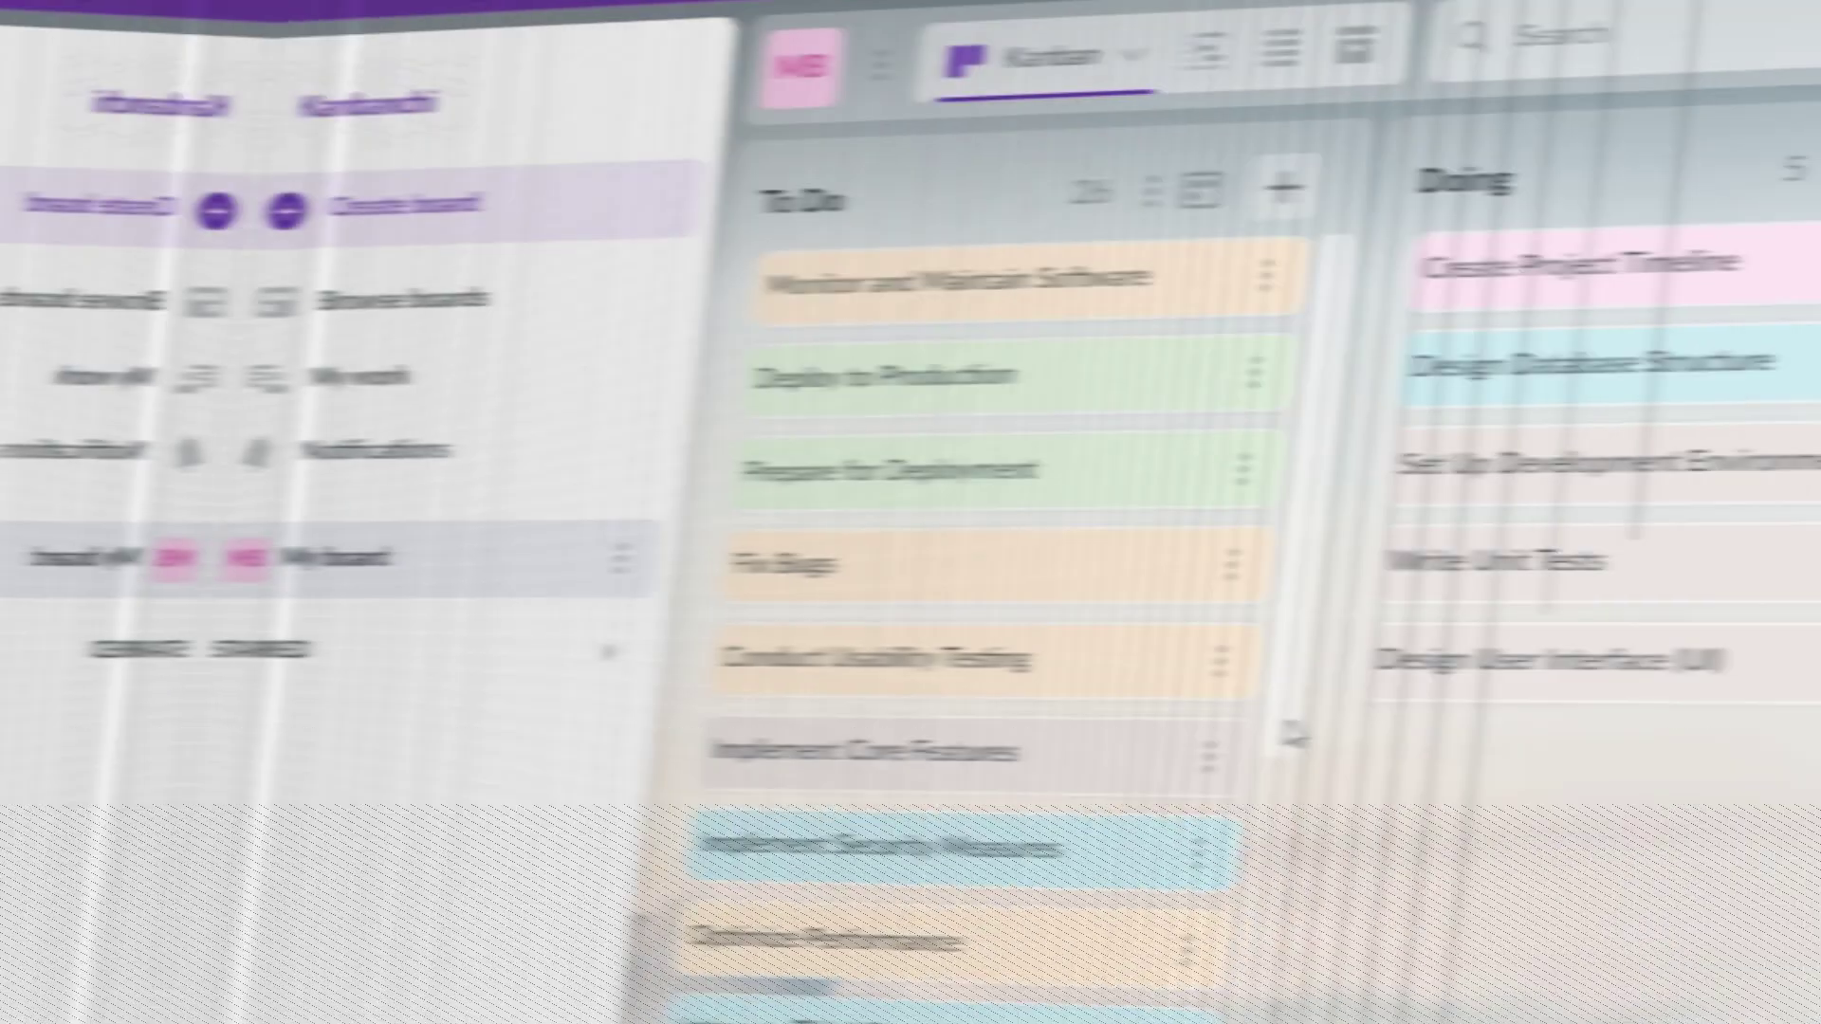
Turn on a card limit of 15 for the To Do list
scroll(1011, 702, "down", 2)
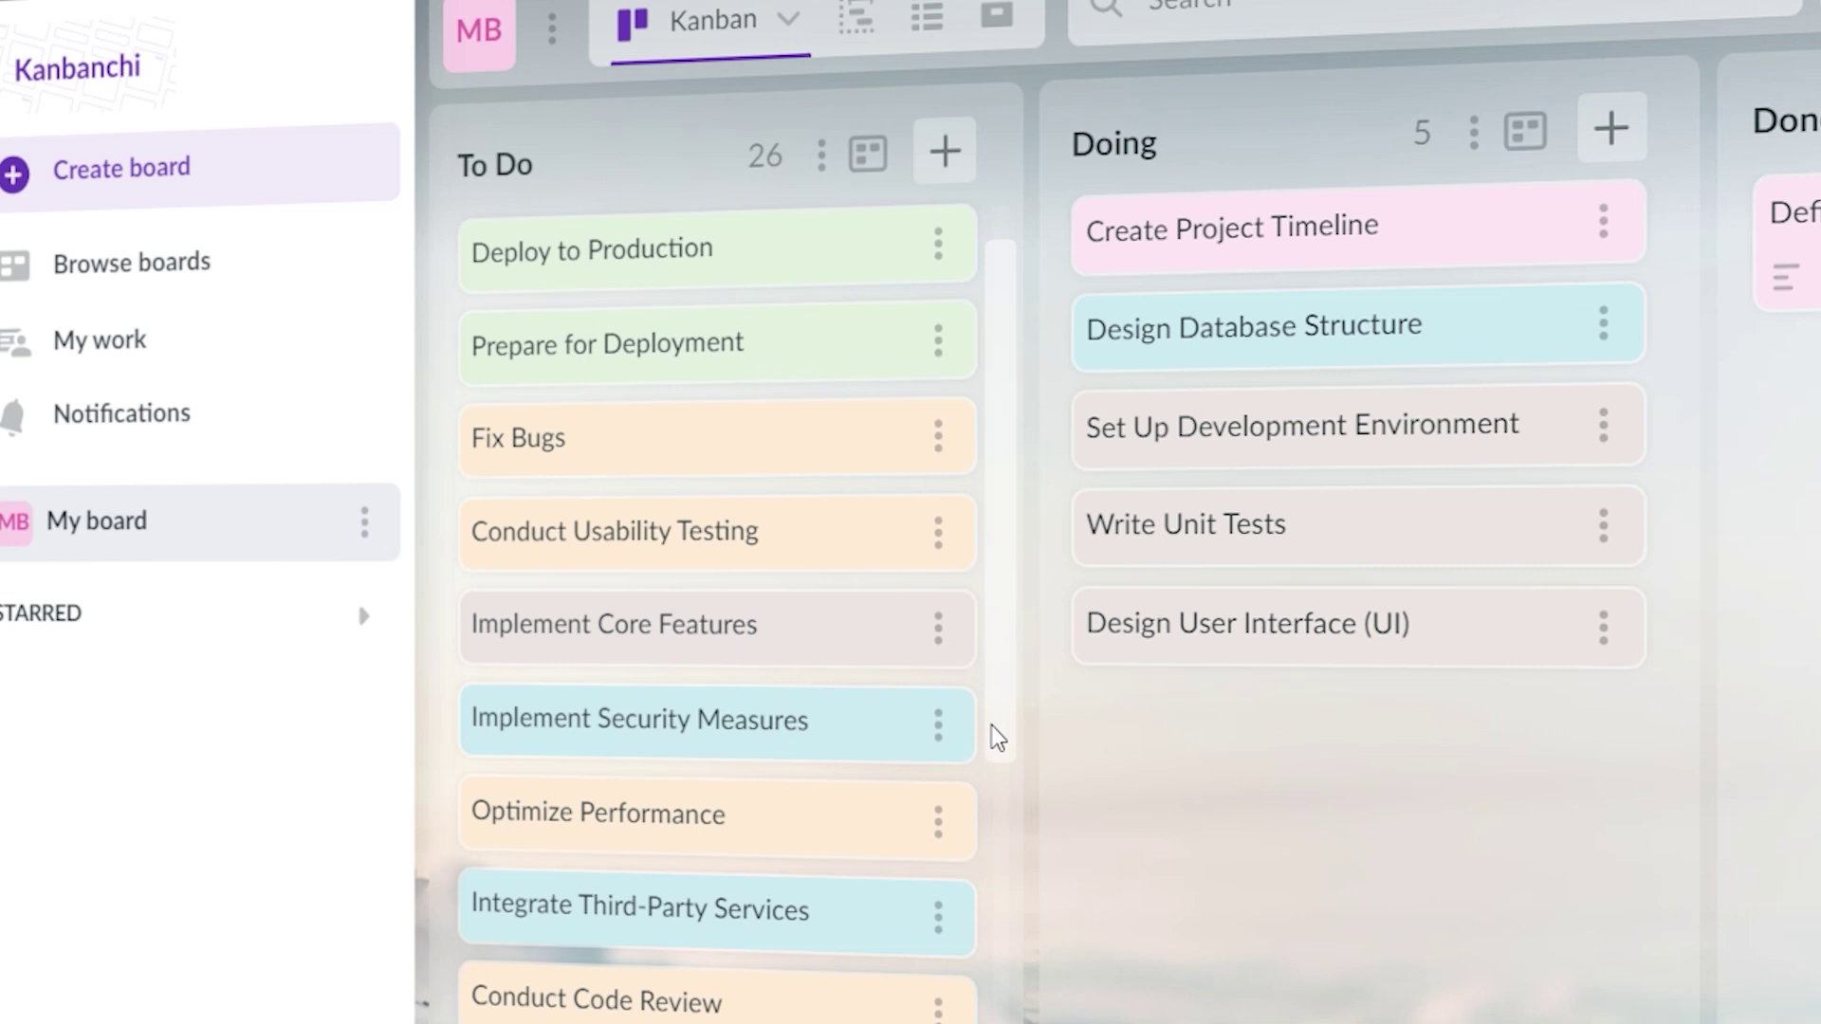
scroll(992, 724, "down", 5)
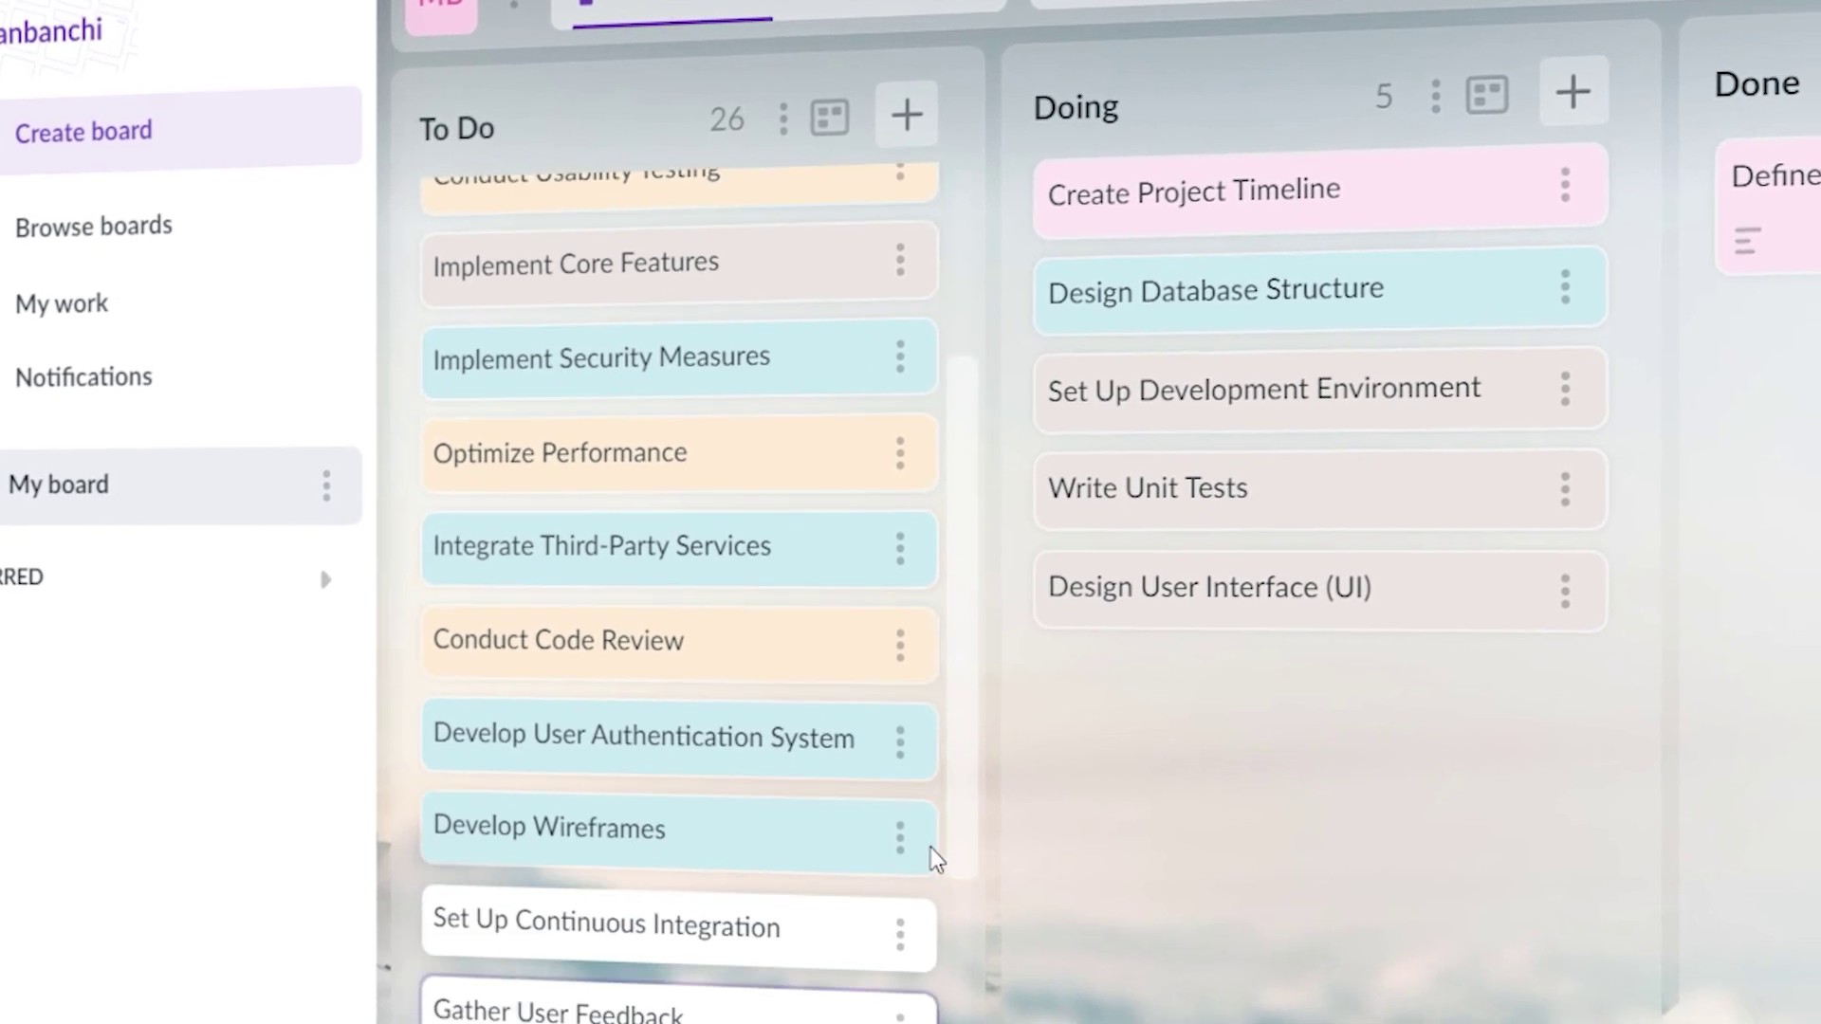
scroll(931, 846, "down", 8)
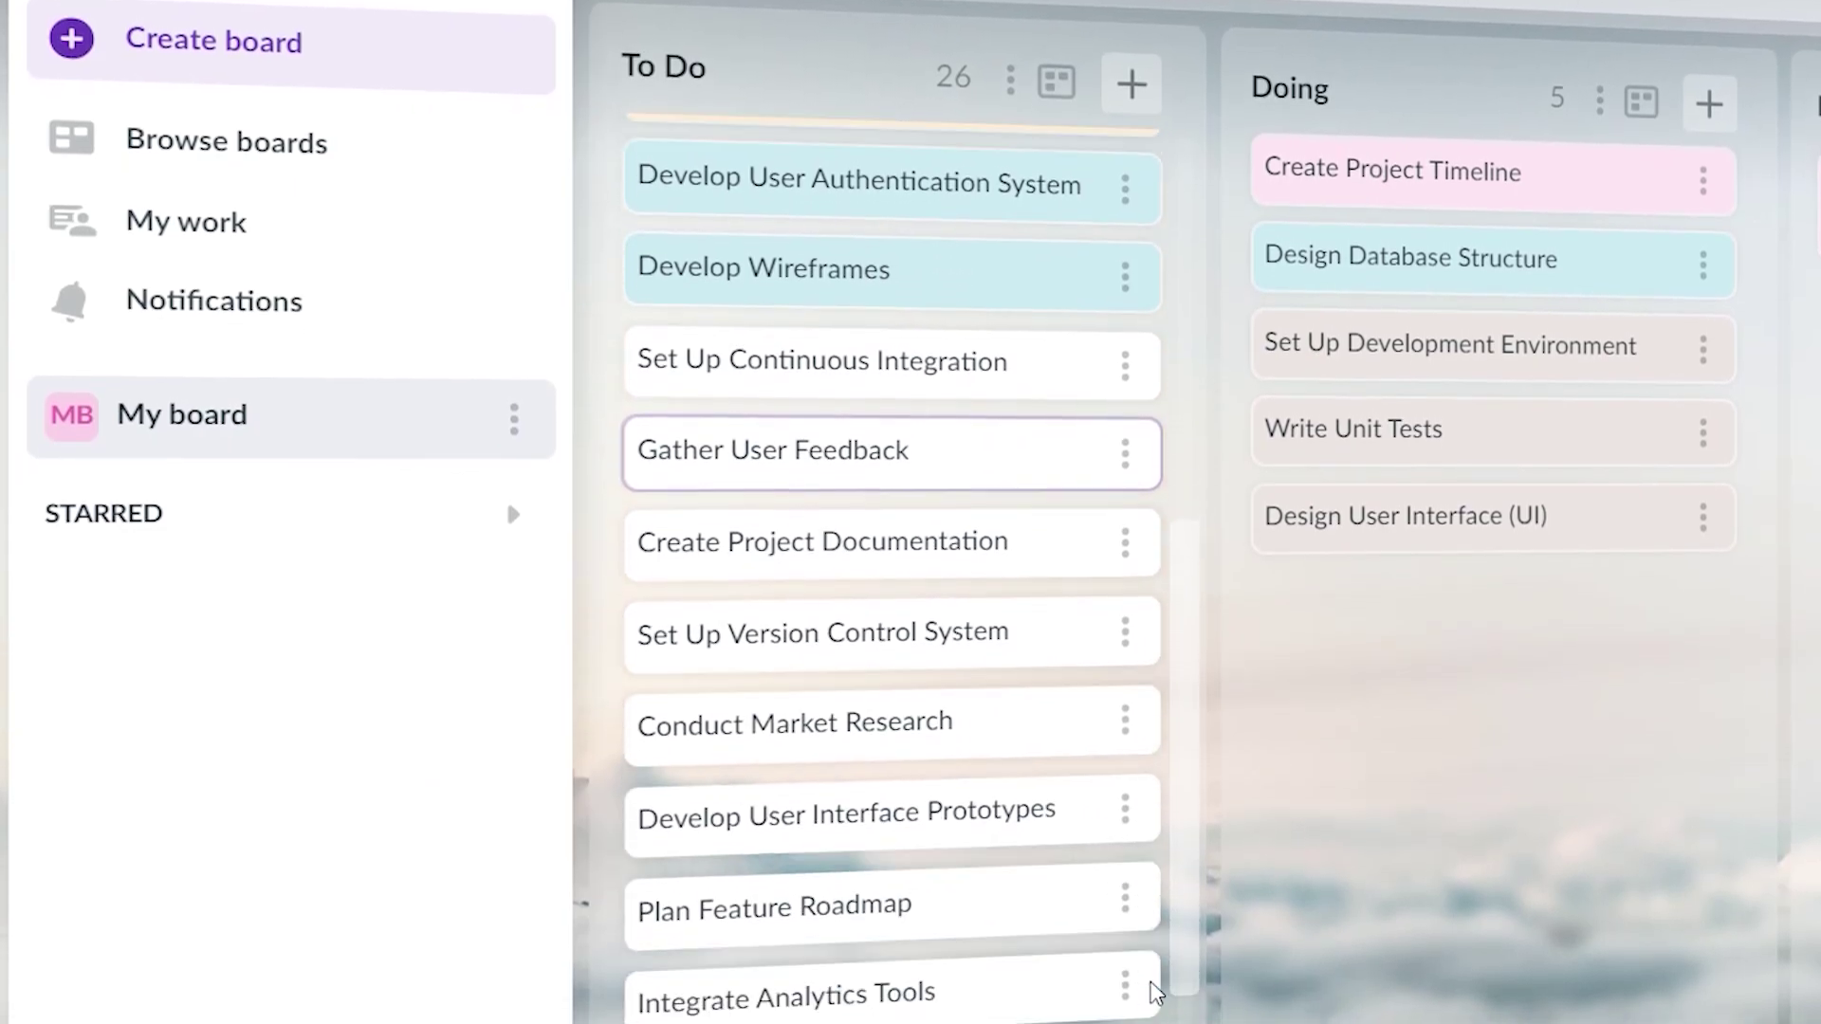
scroll(1155, 993, "down", 5)
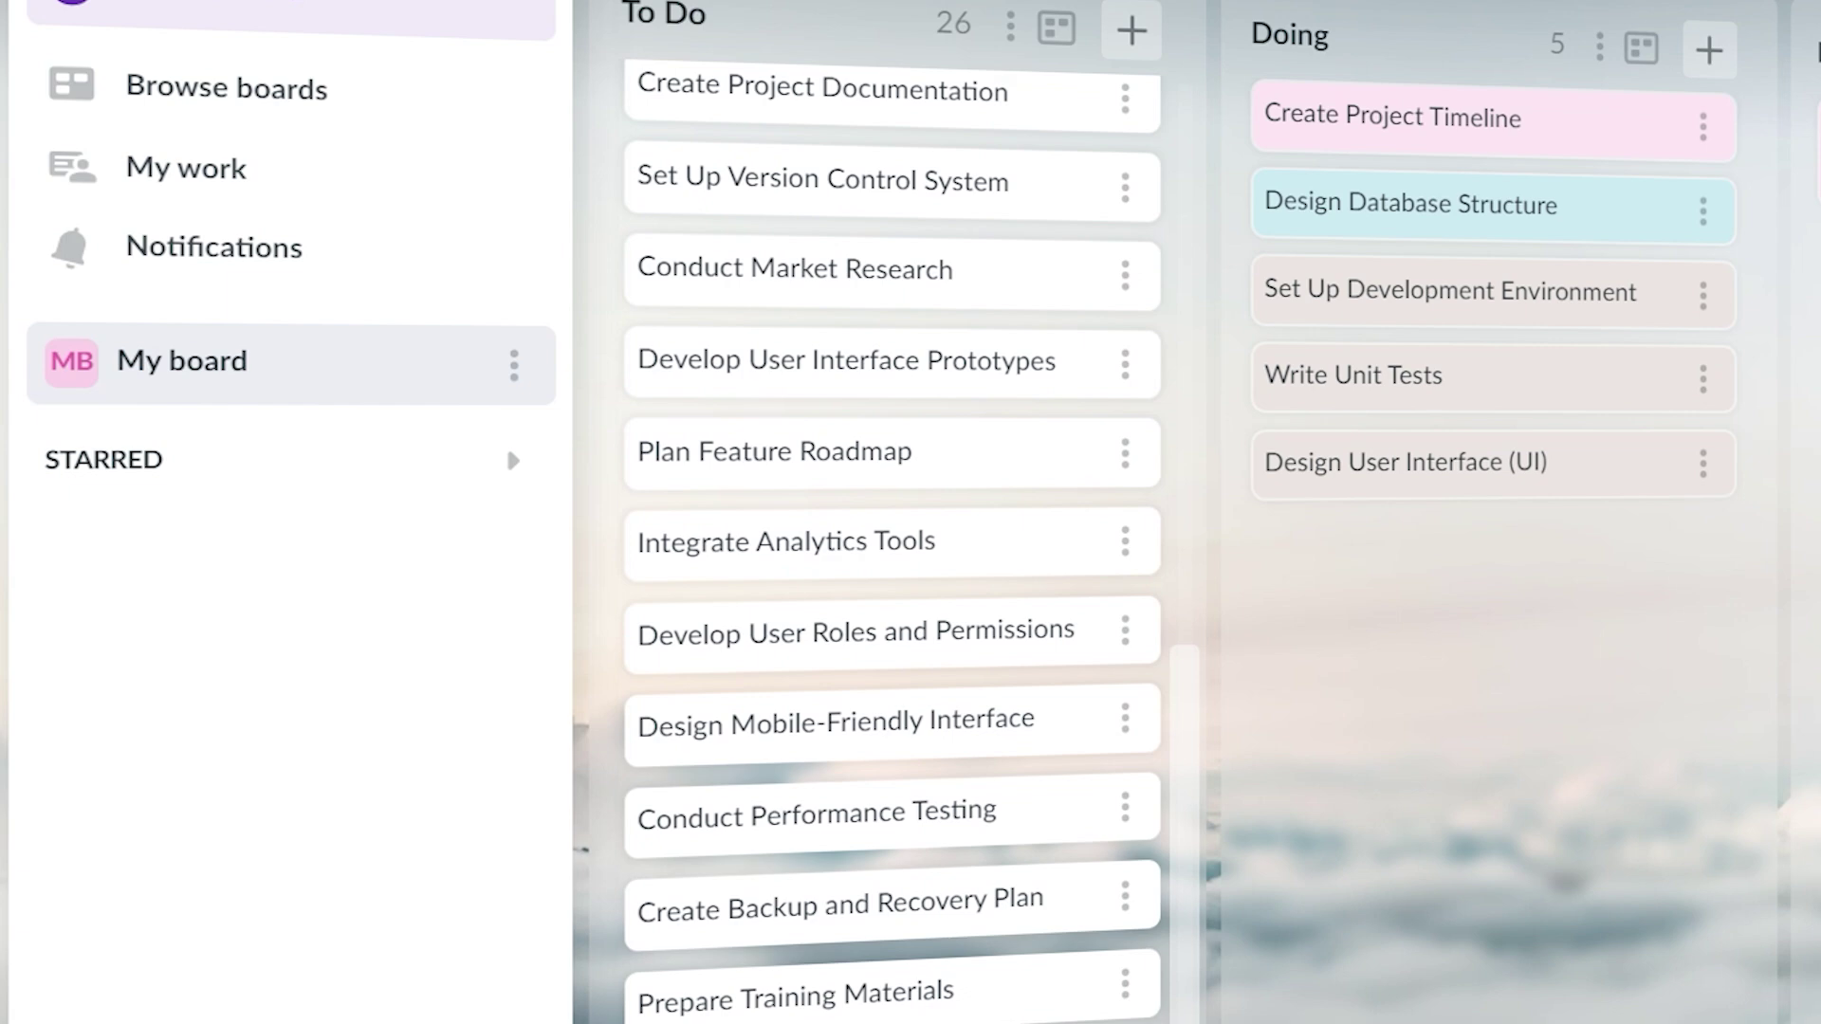
scroll(1185, 929, "up", 10)
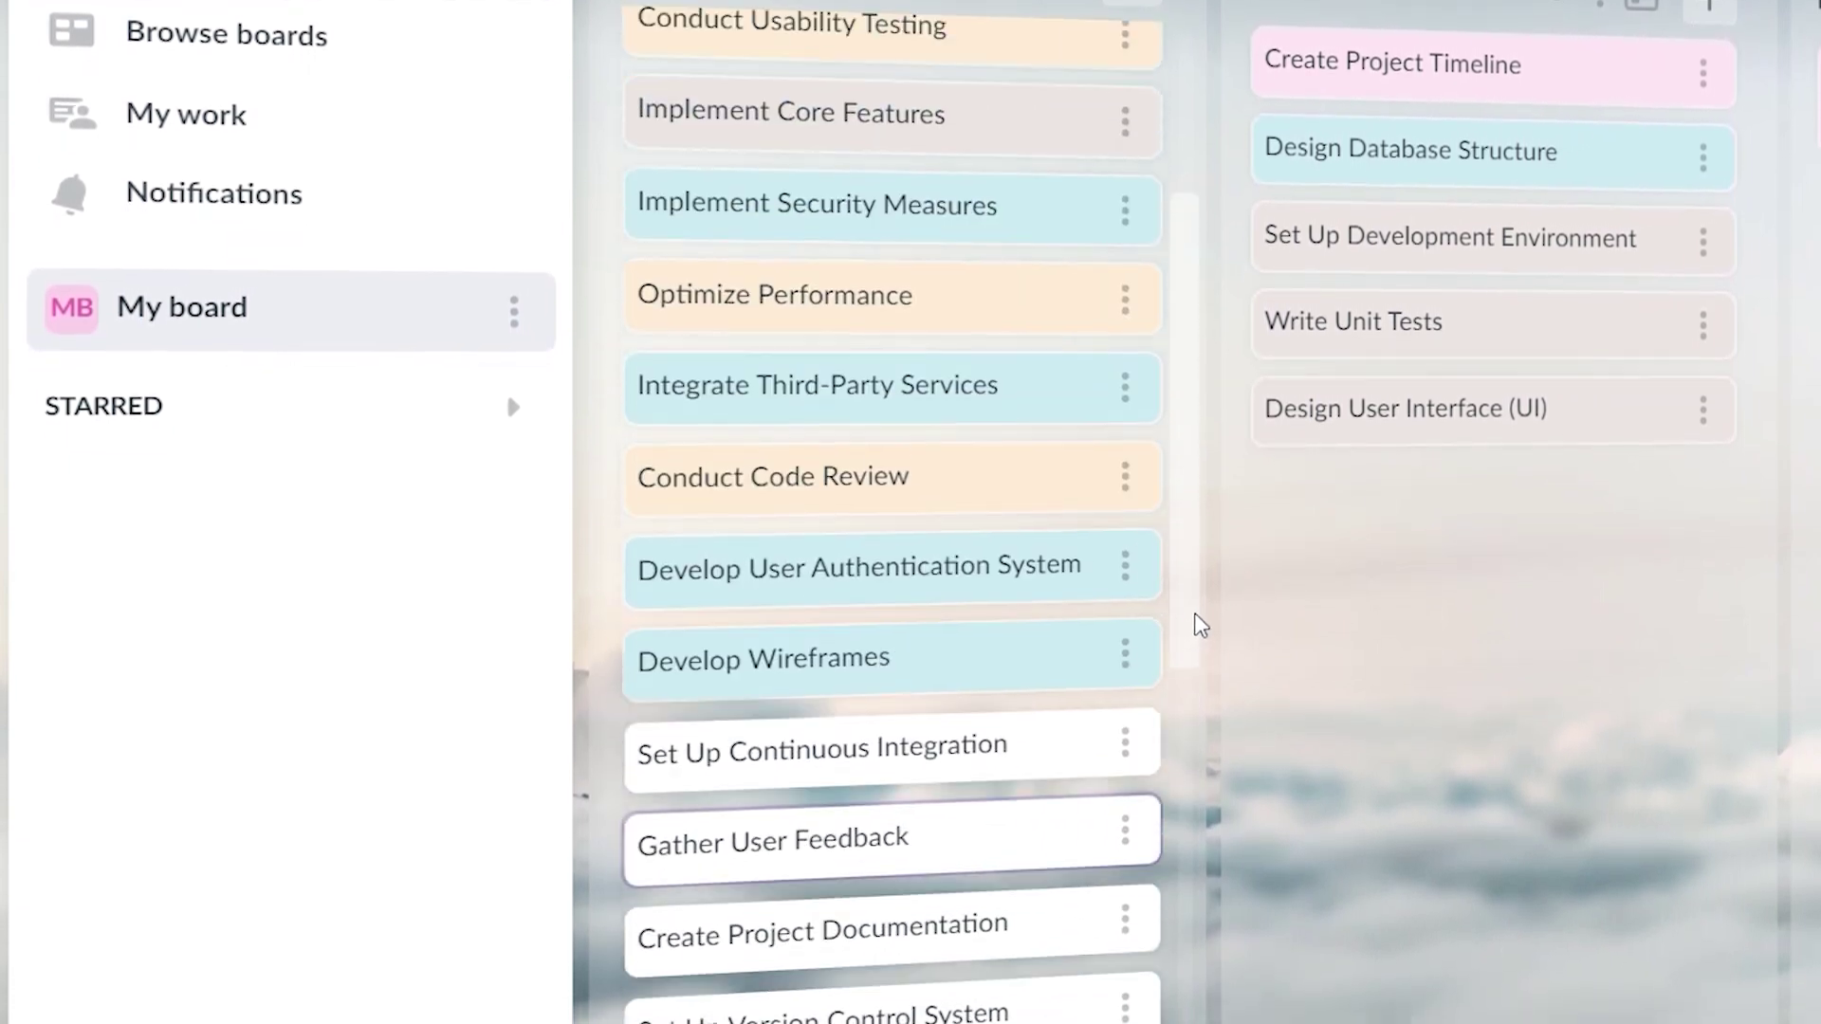
scroll(1200, 626, "up", 4)
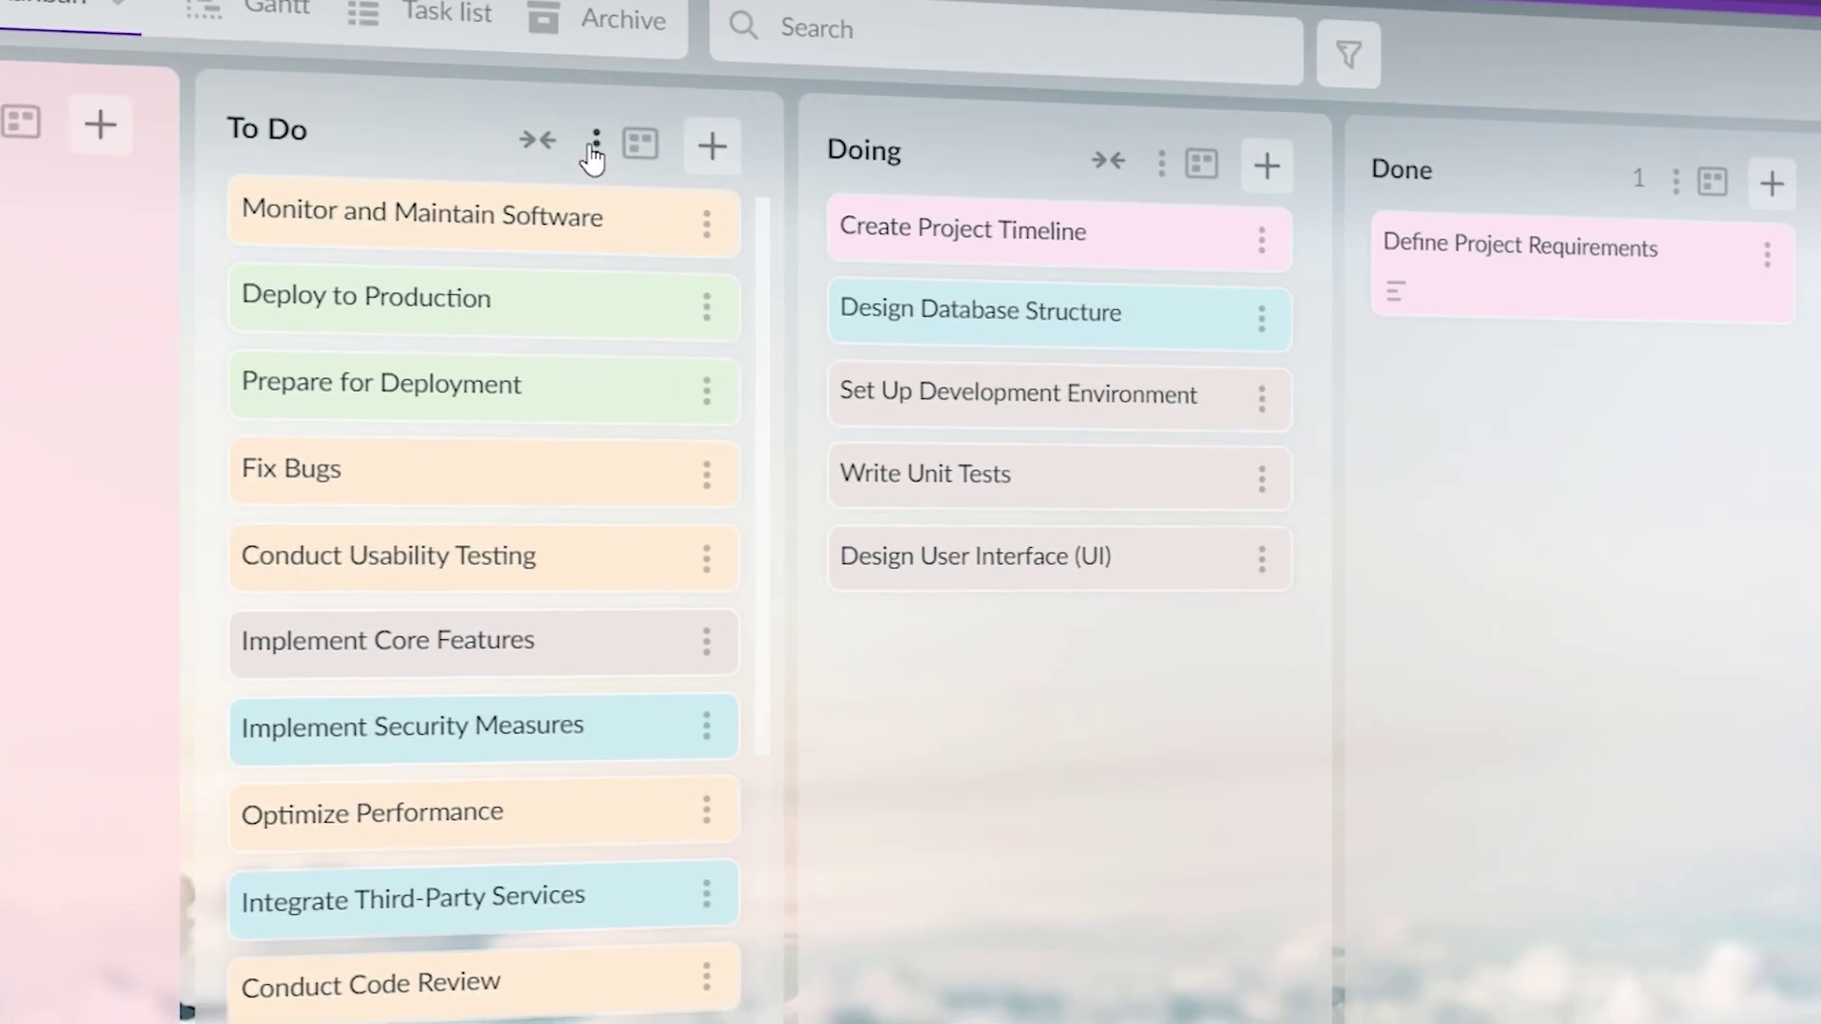
left_click(594, 142)
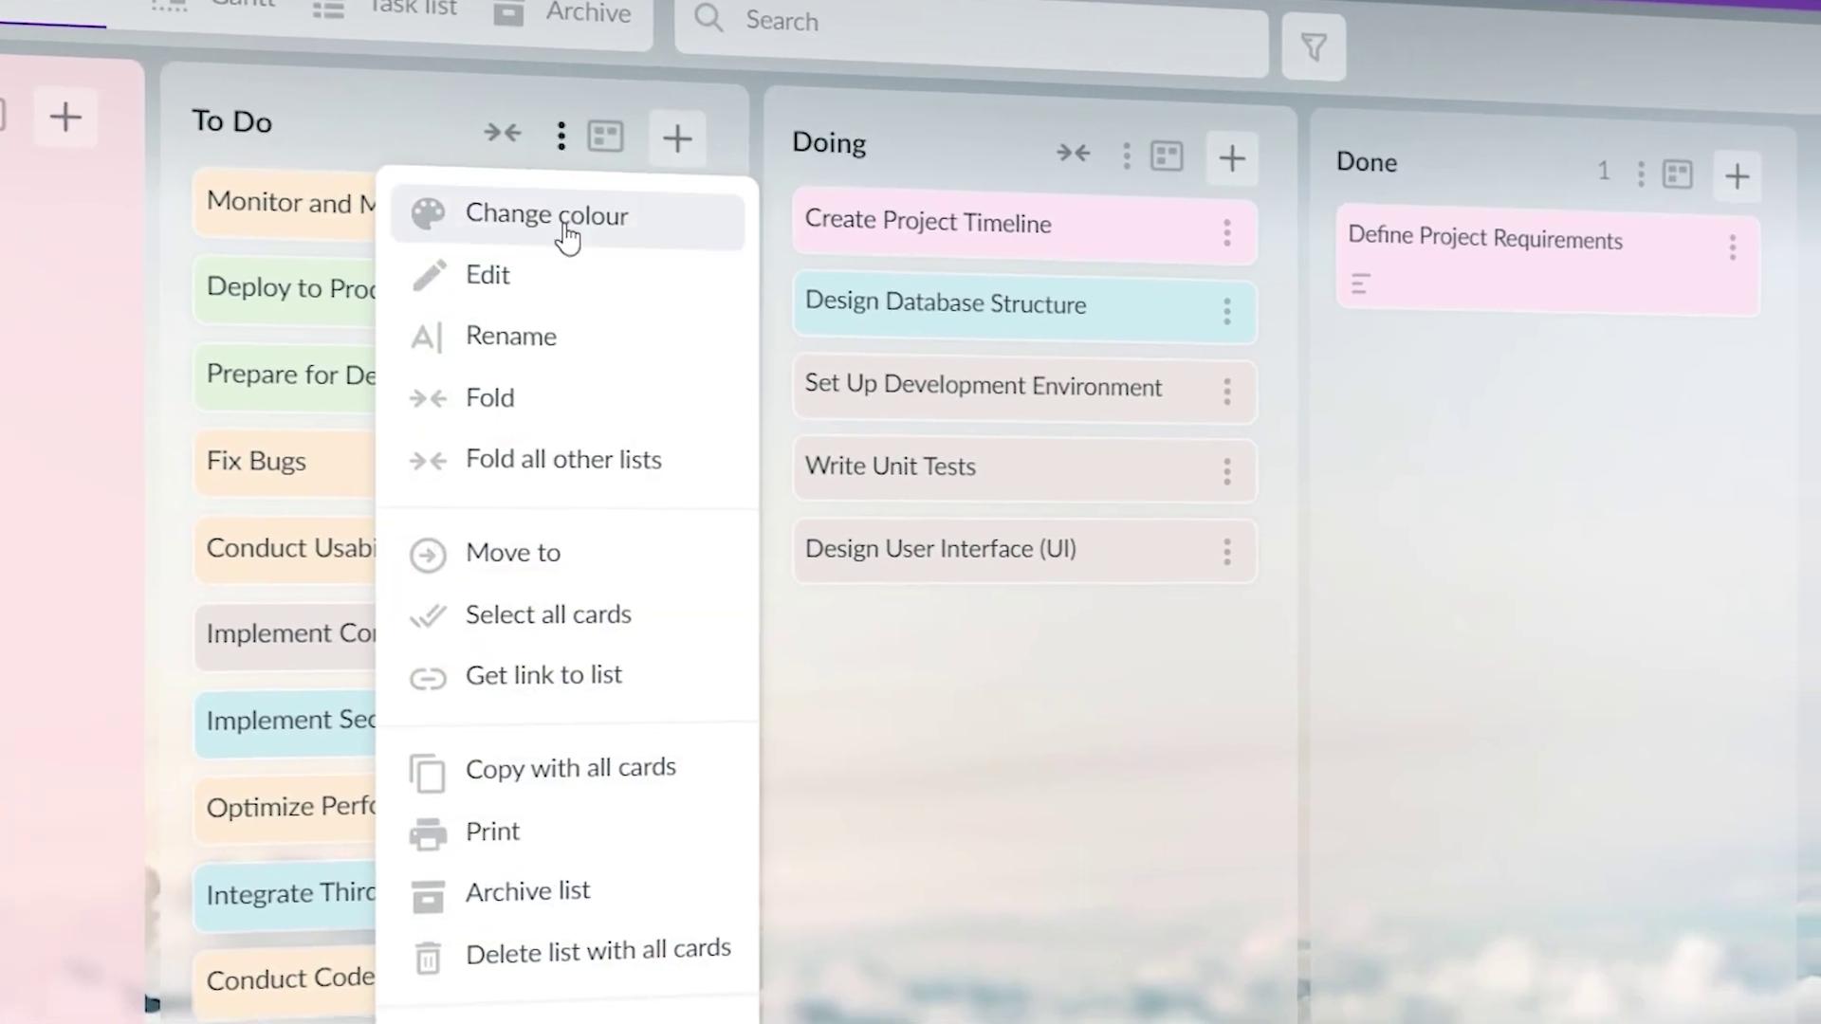
left_click(567, 275)
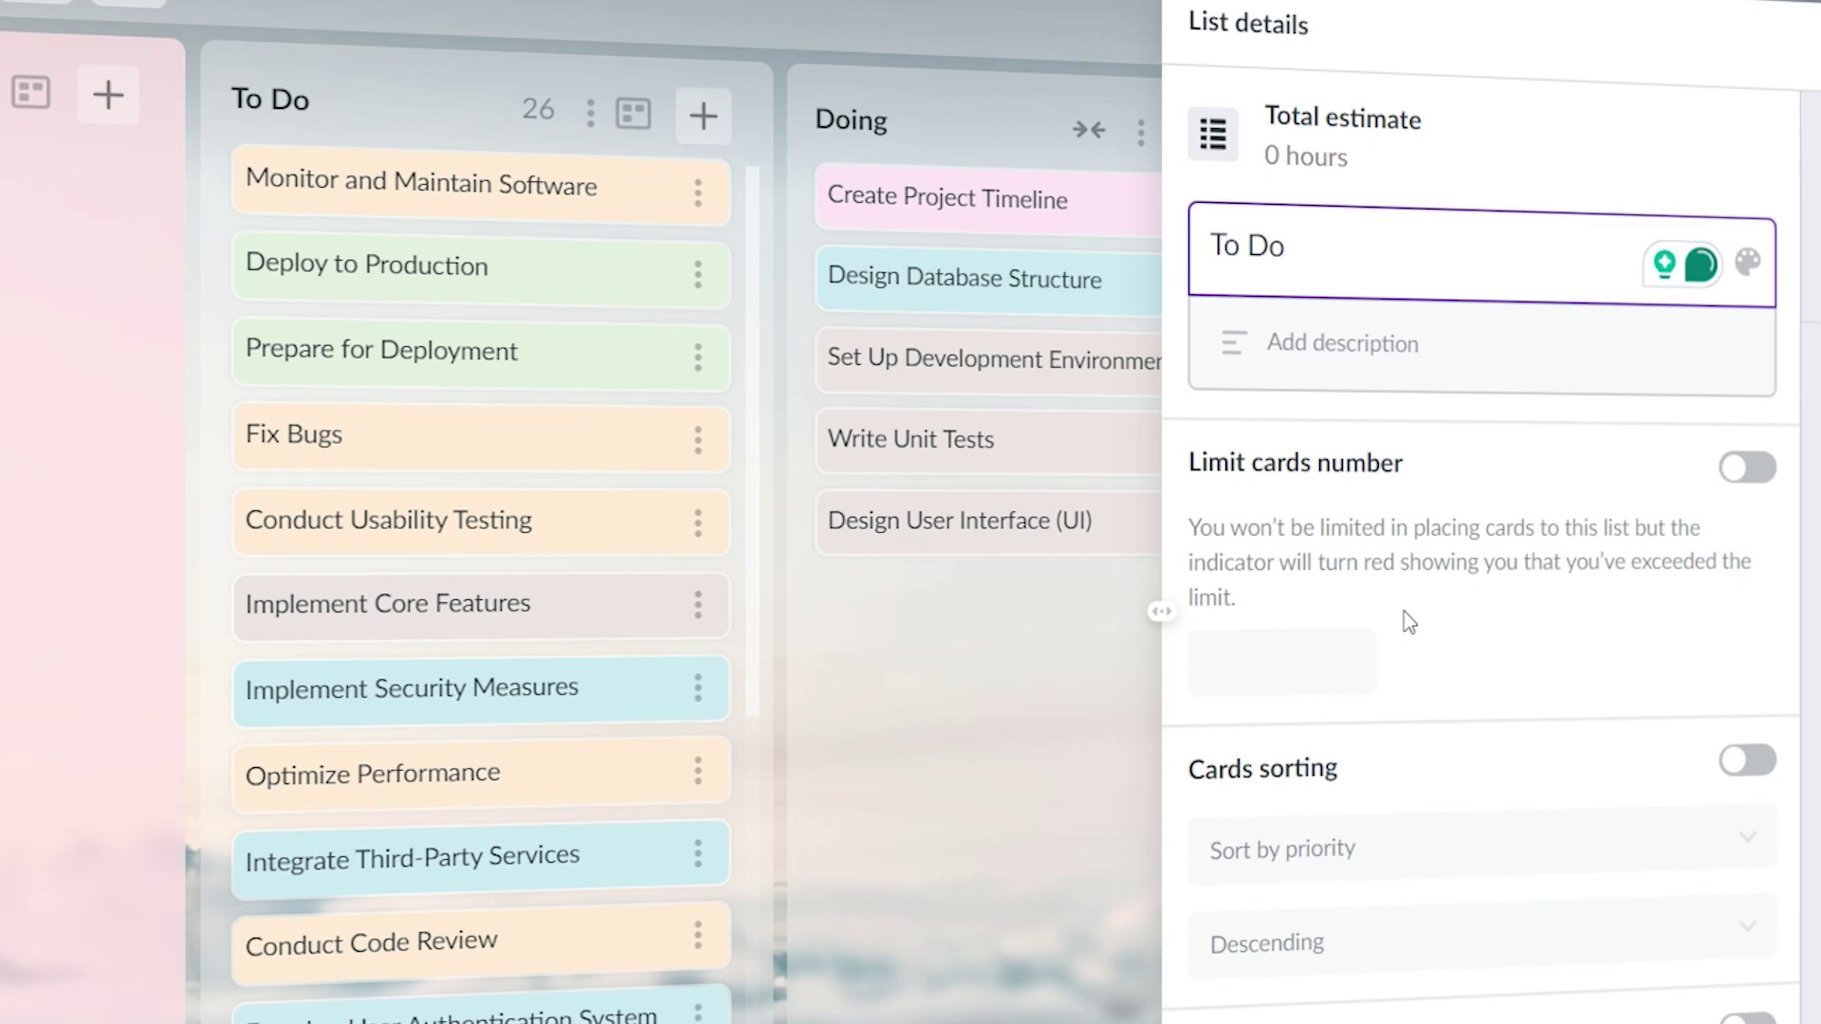
left_click(1747, 466)
left_click_drag(1266, 662, 1086, 678)
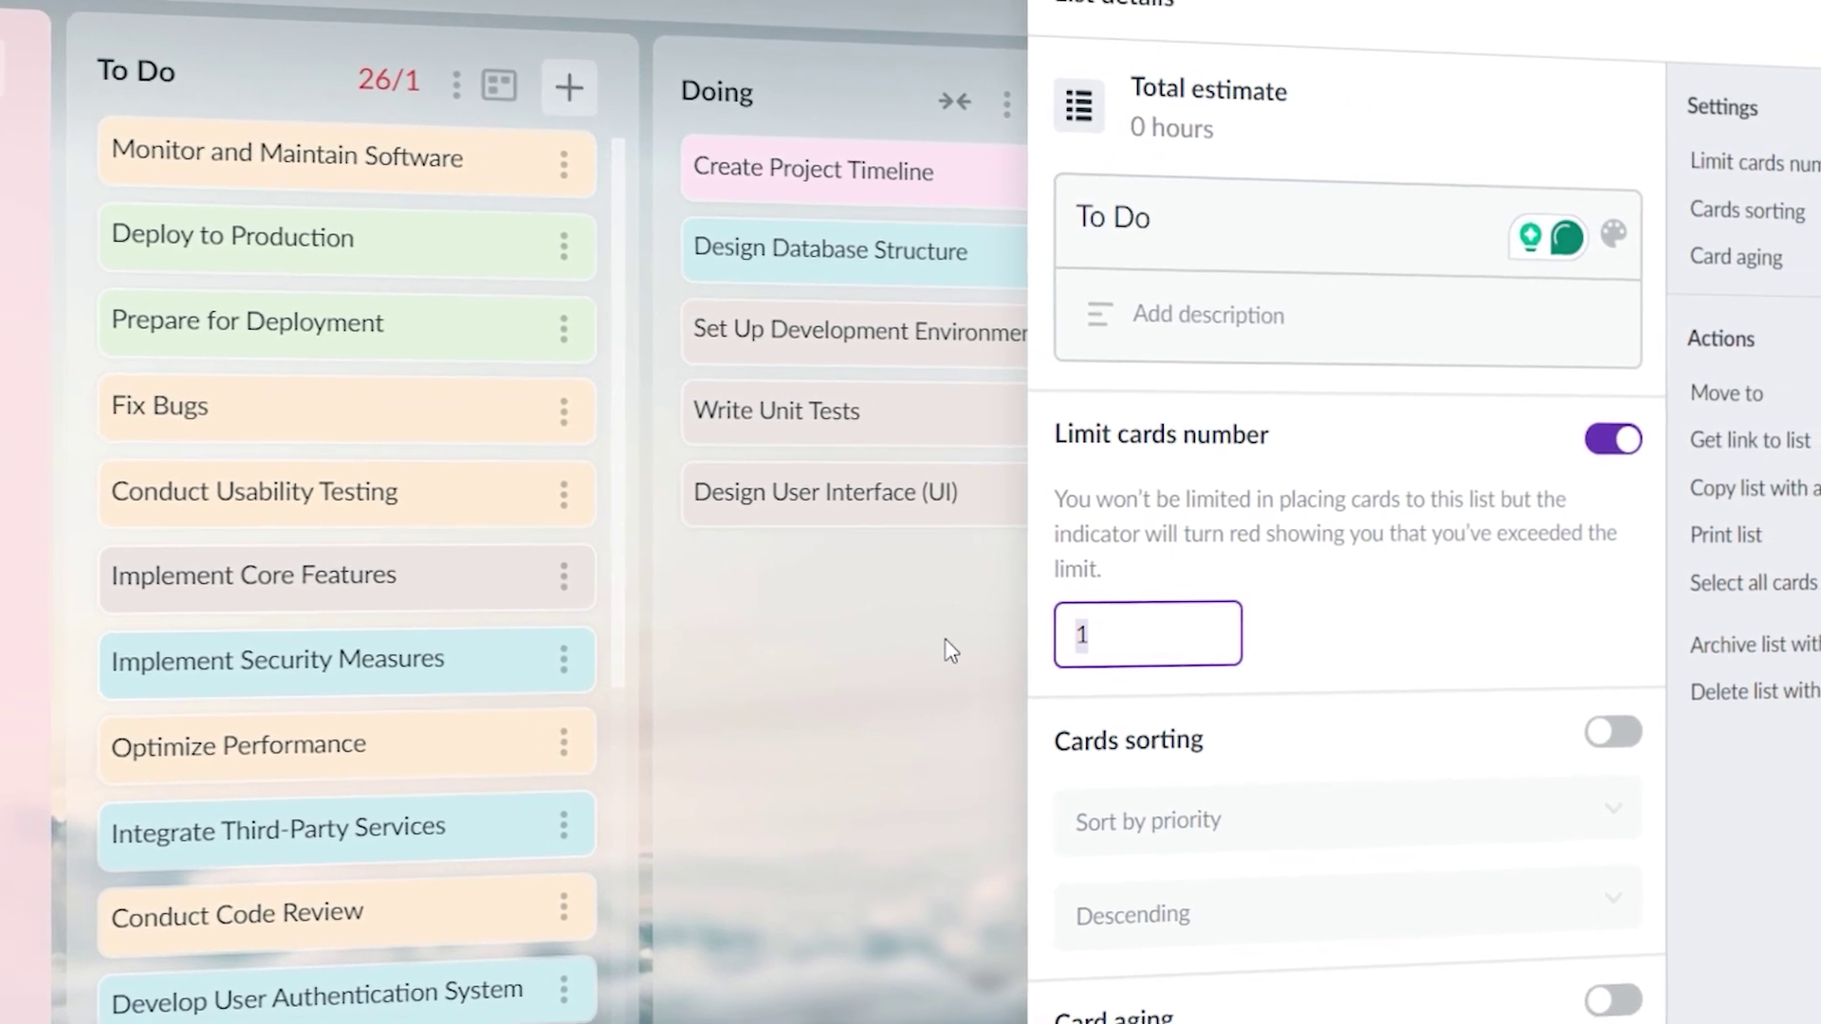
type("15")
left_click(878, 626)
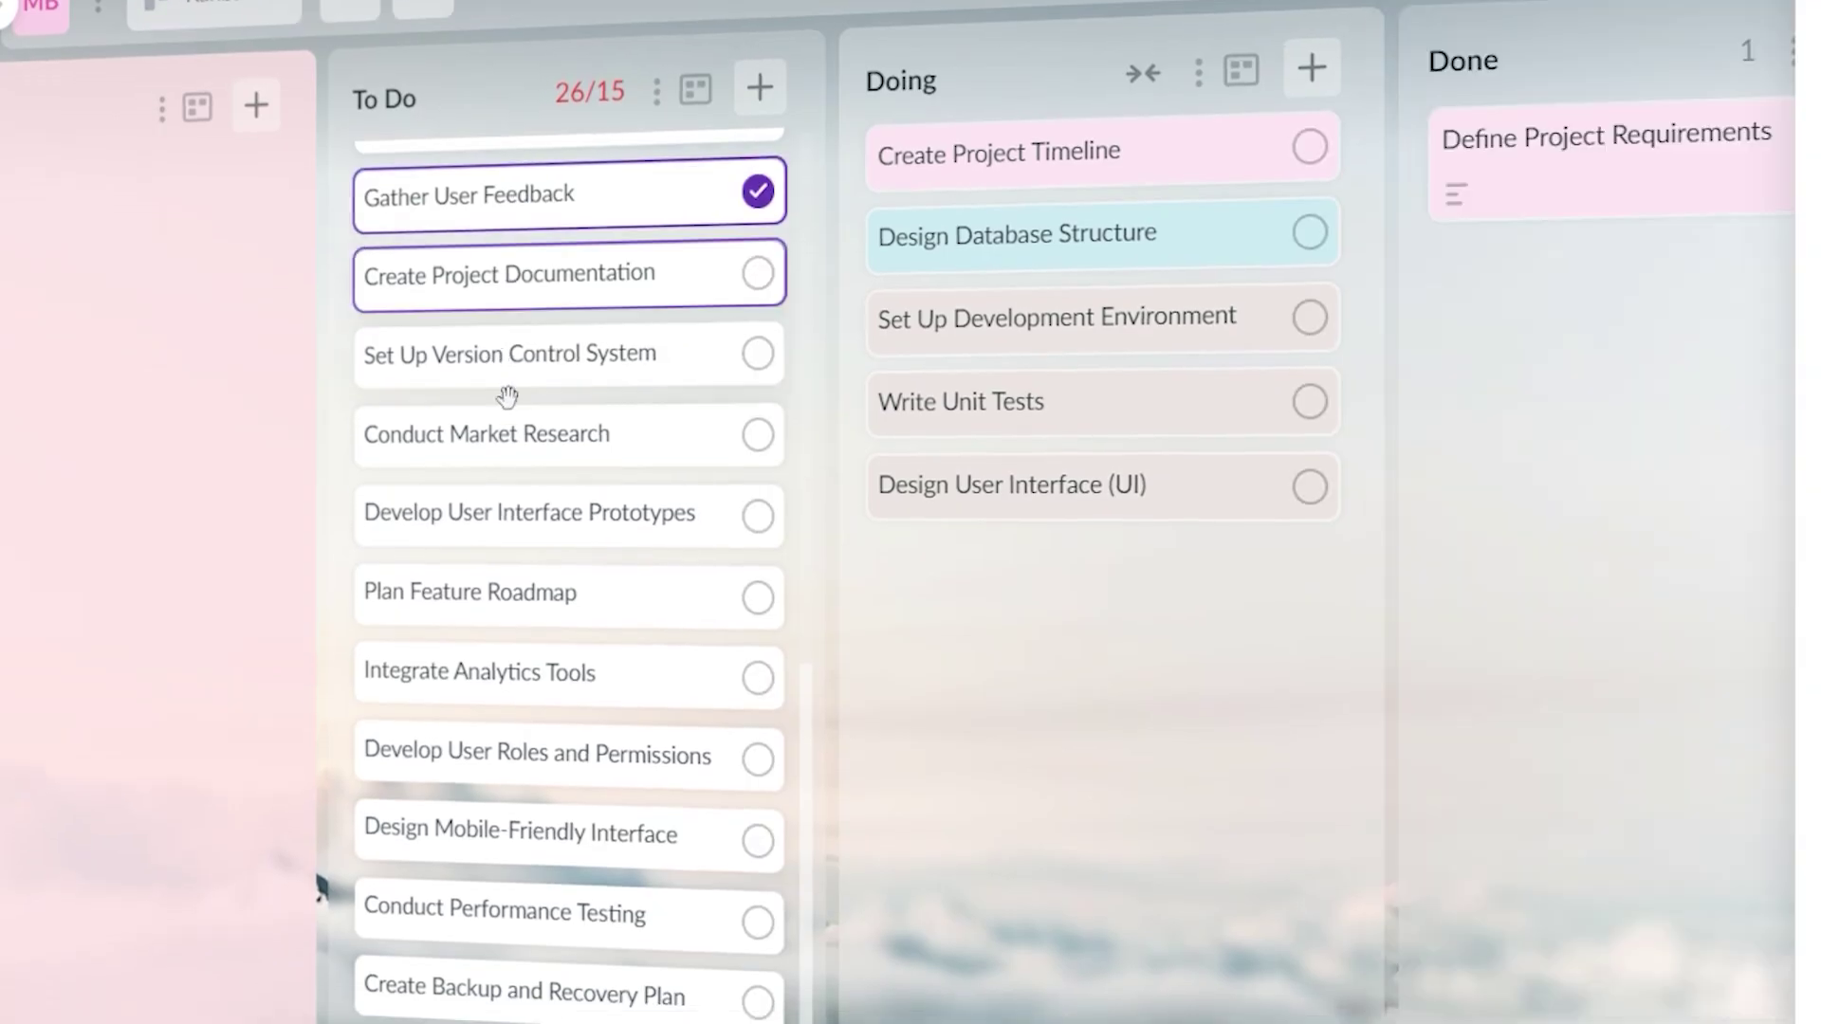
Select the 11 excess To Do cards and move them into Backlog
left_click_drag(507, 397, 514, 830)
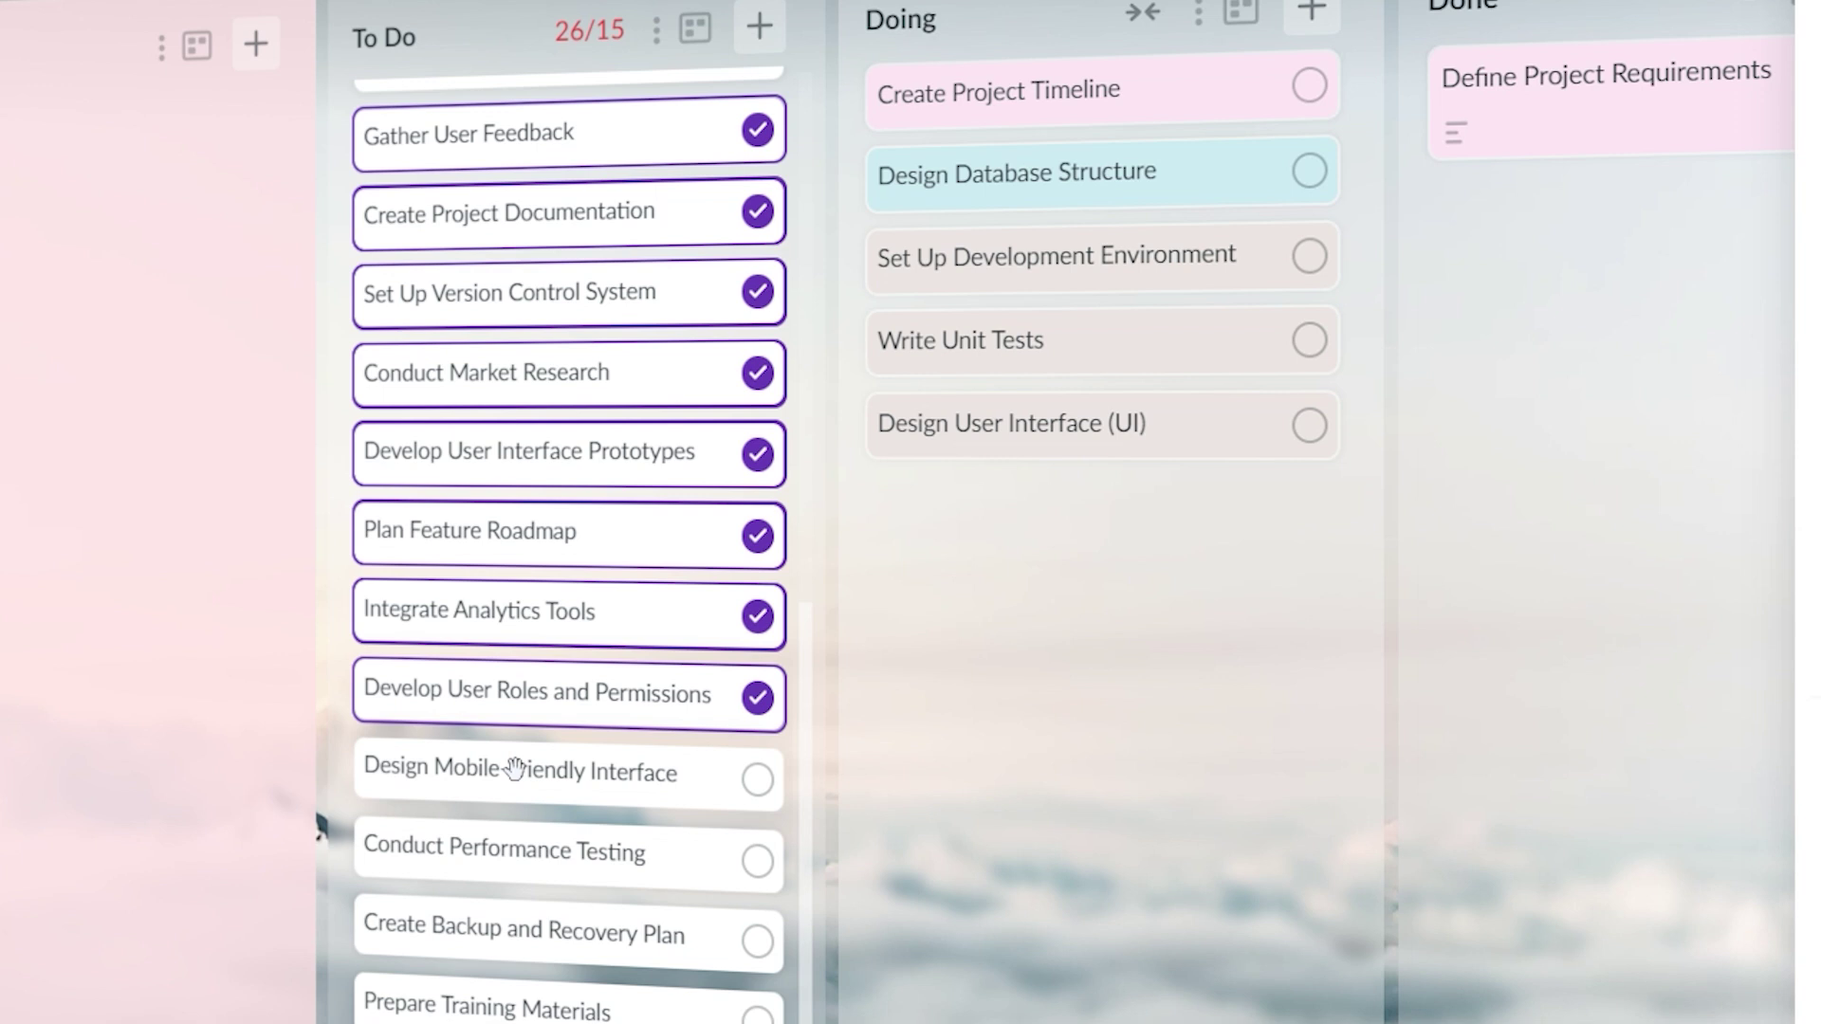
mouse_move(513, 768)
left_mouse_down()
mouse_move(517, 834)
mouse_move(581, 925)
mouse_move(542, 863)
left_mouse_up()
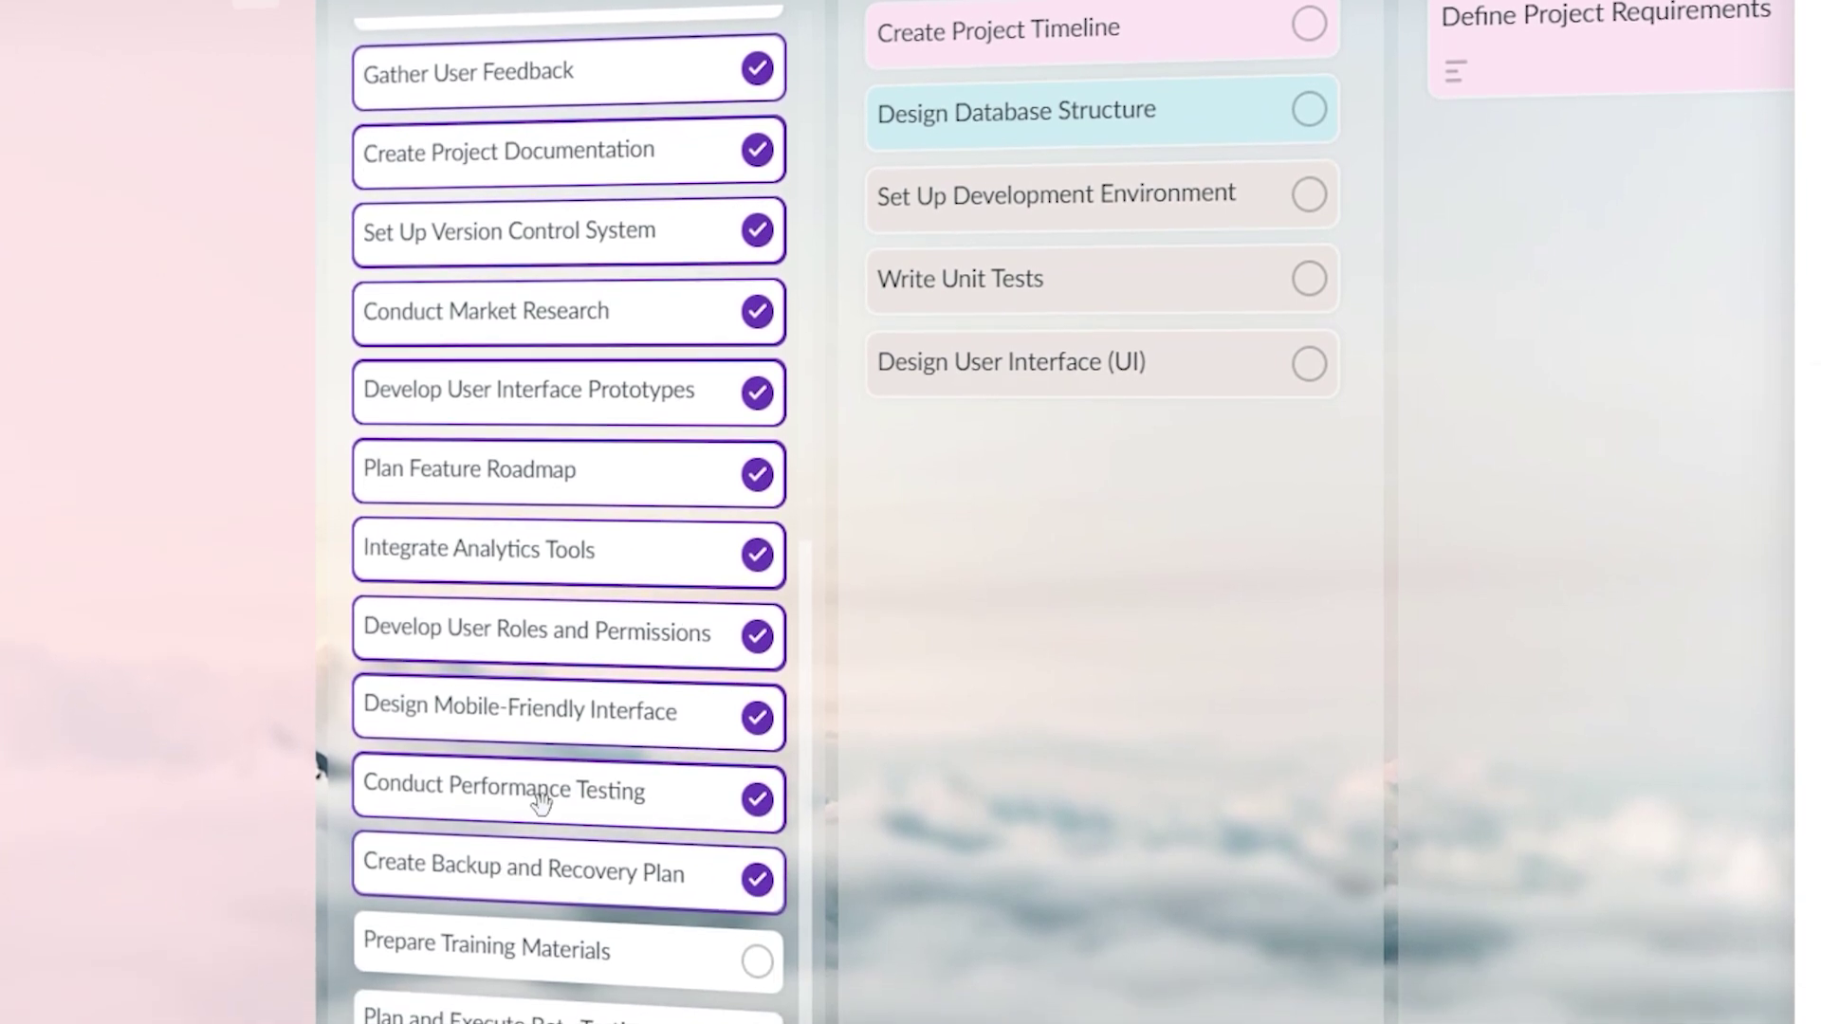
left_click_drag(520, 781, 180, 747)
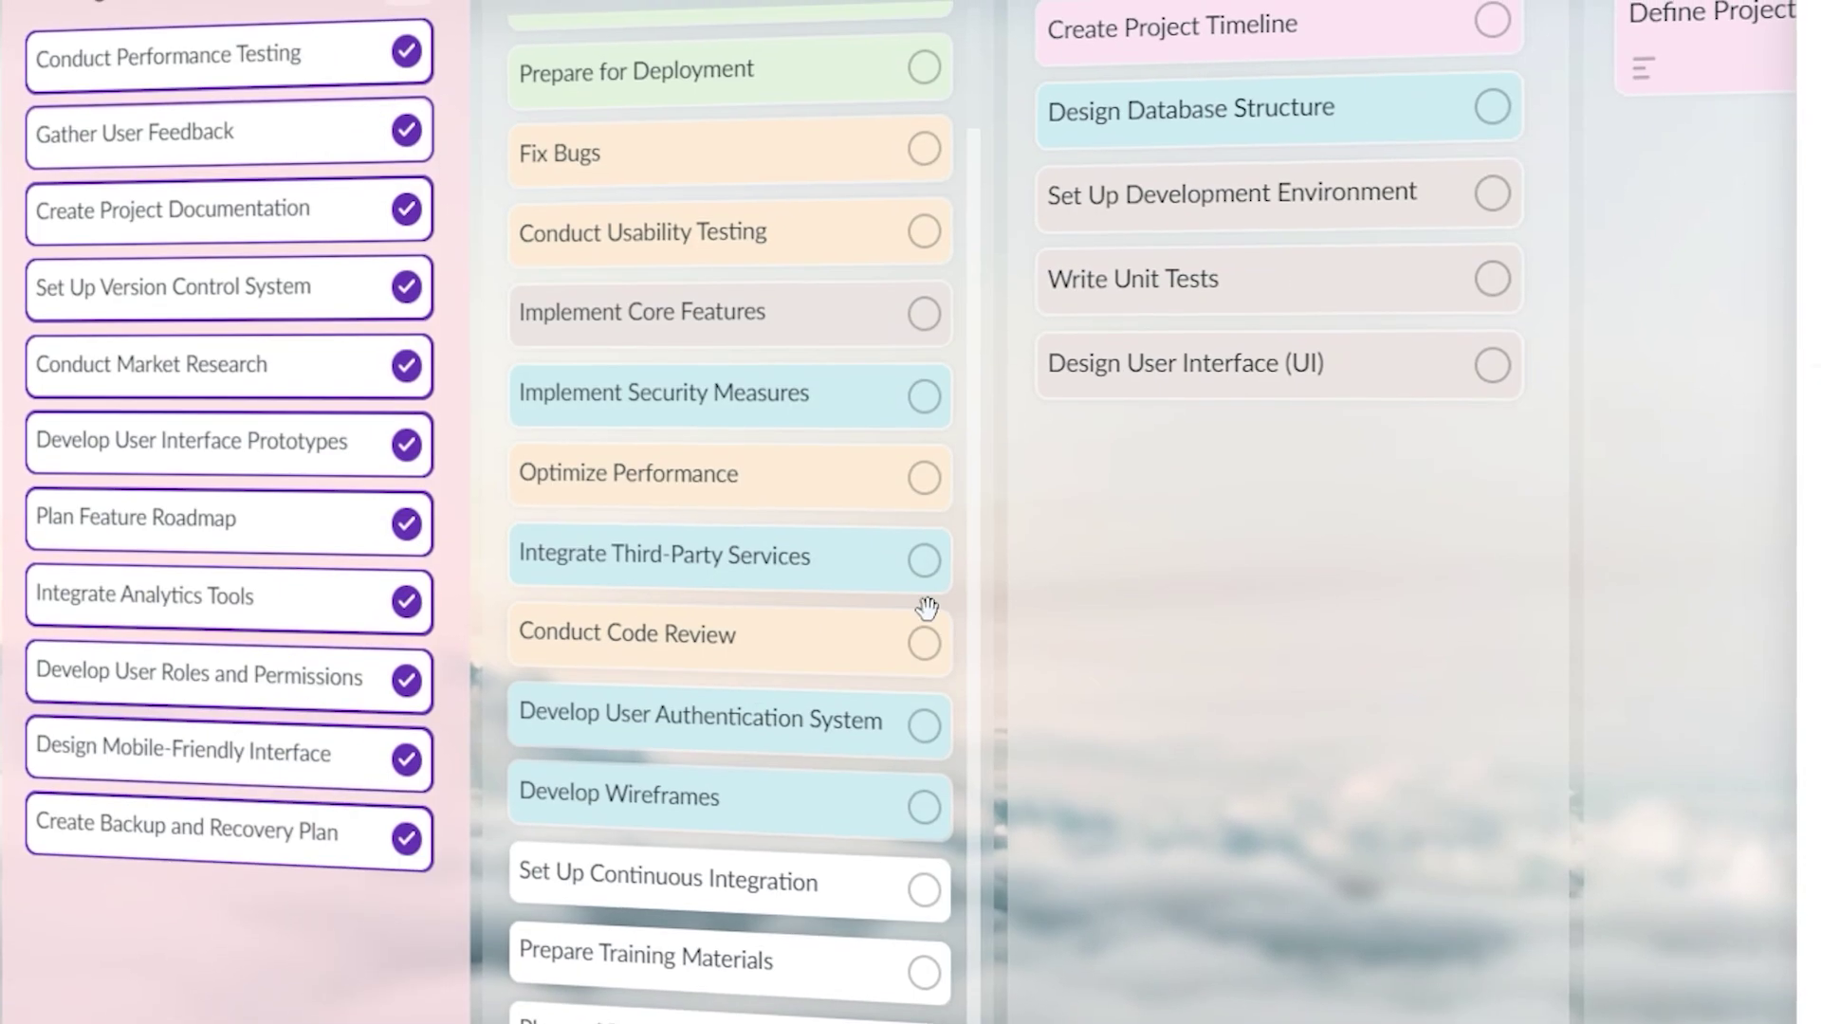
left_click(319, 40)
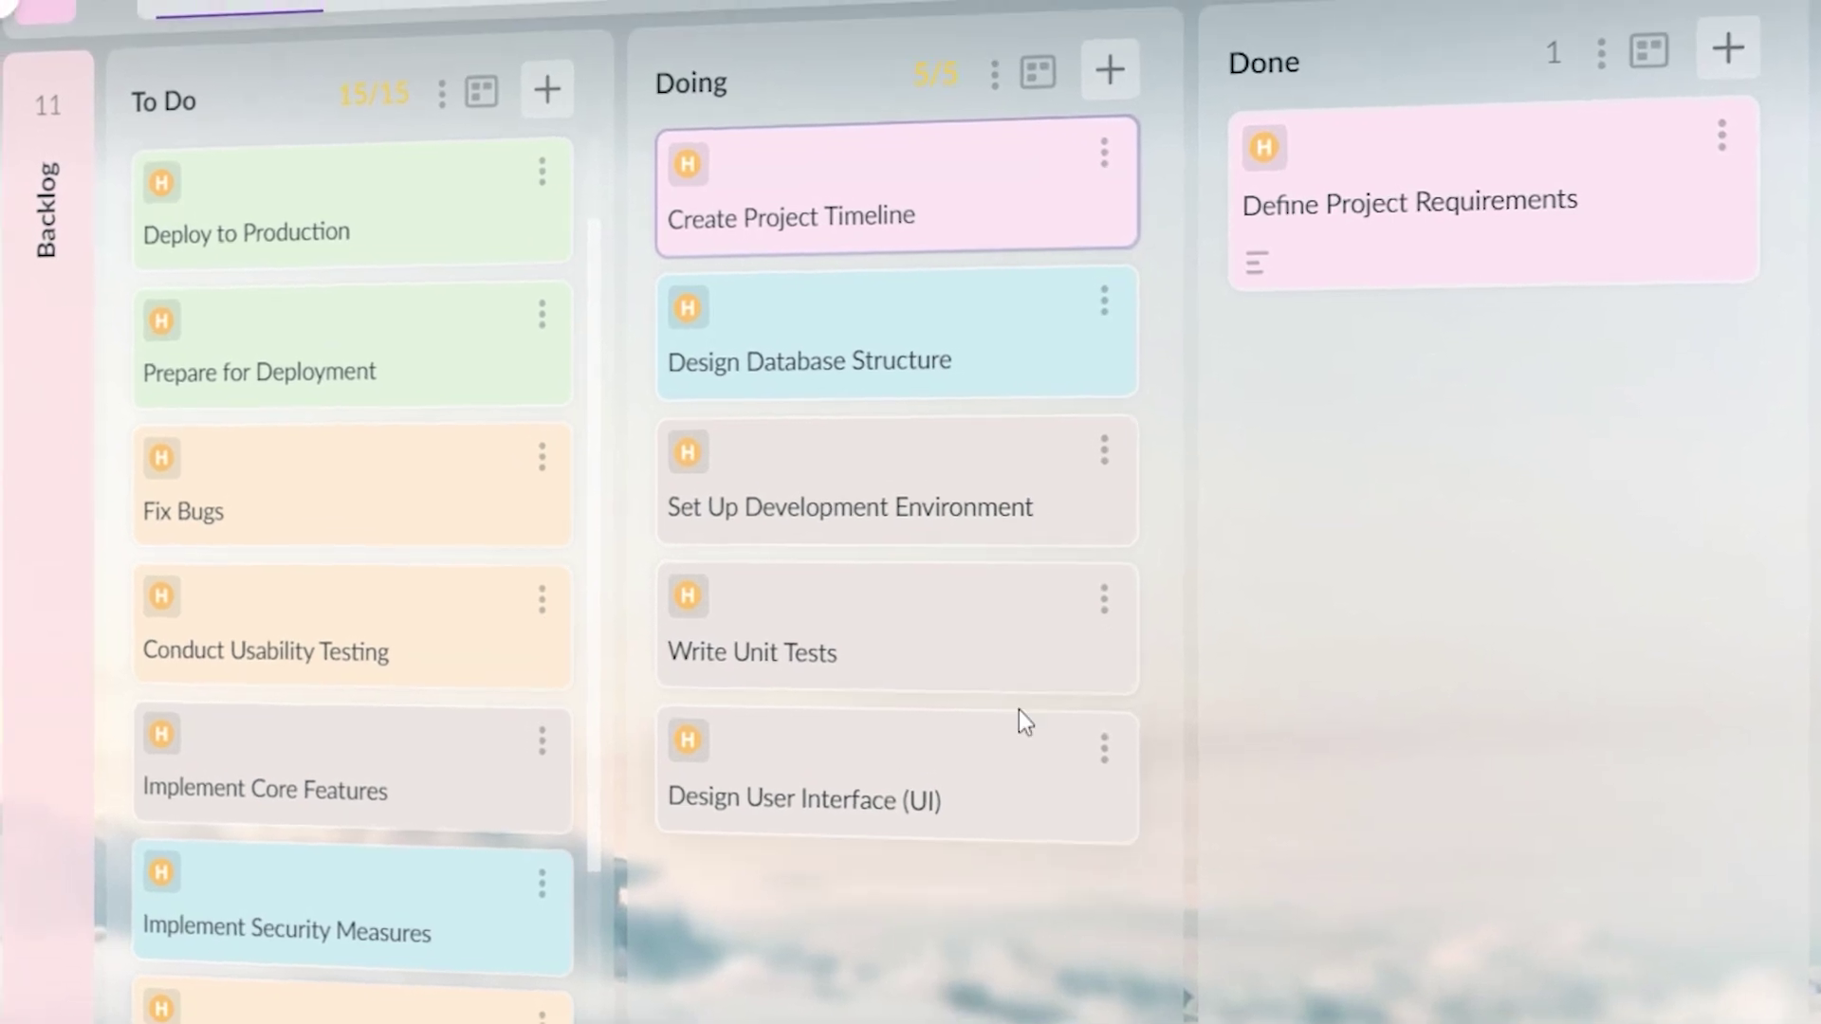
Group the board's lists by priority and review the cards' priorities
left_click(310, 0)
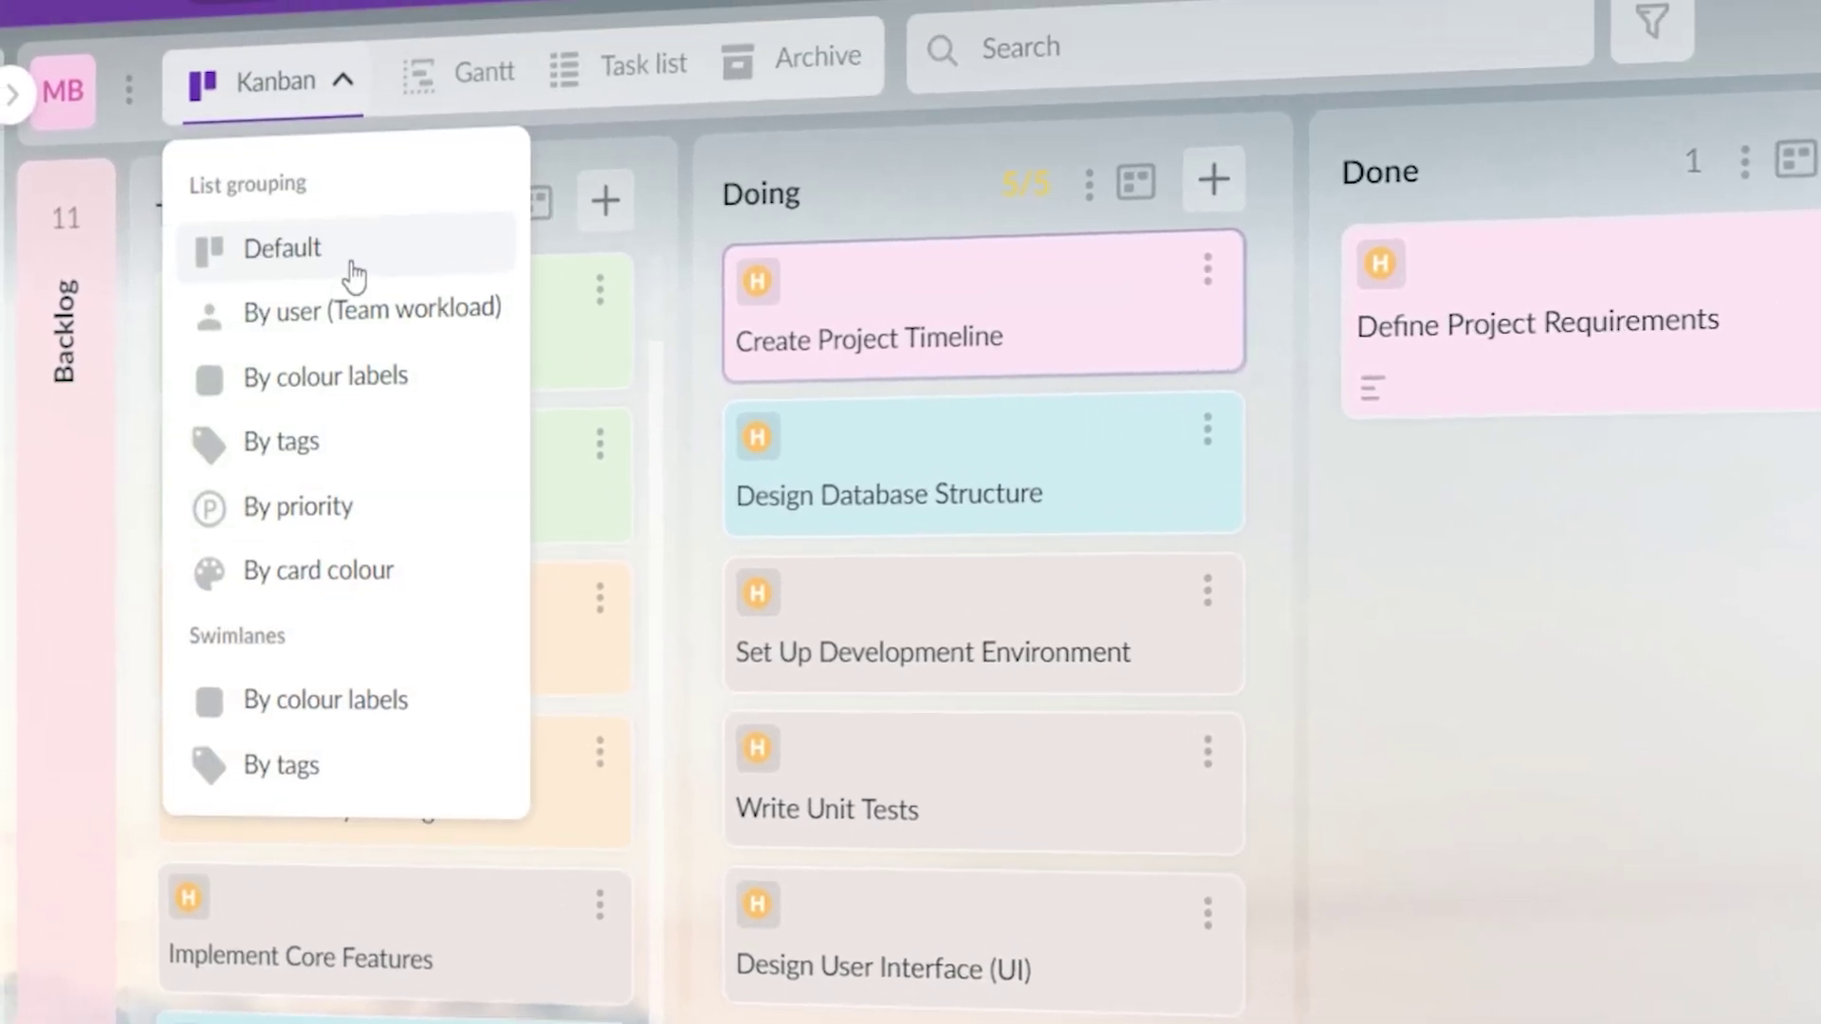
left_click(284, 479)
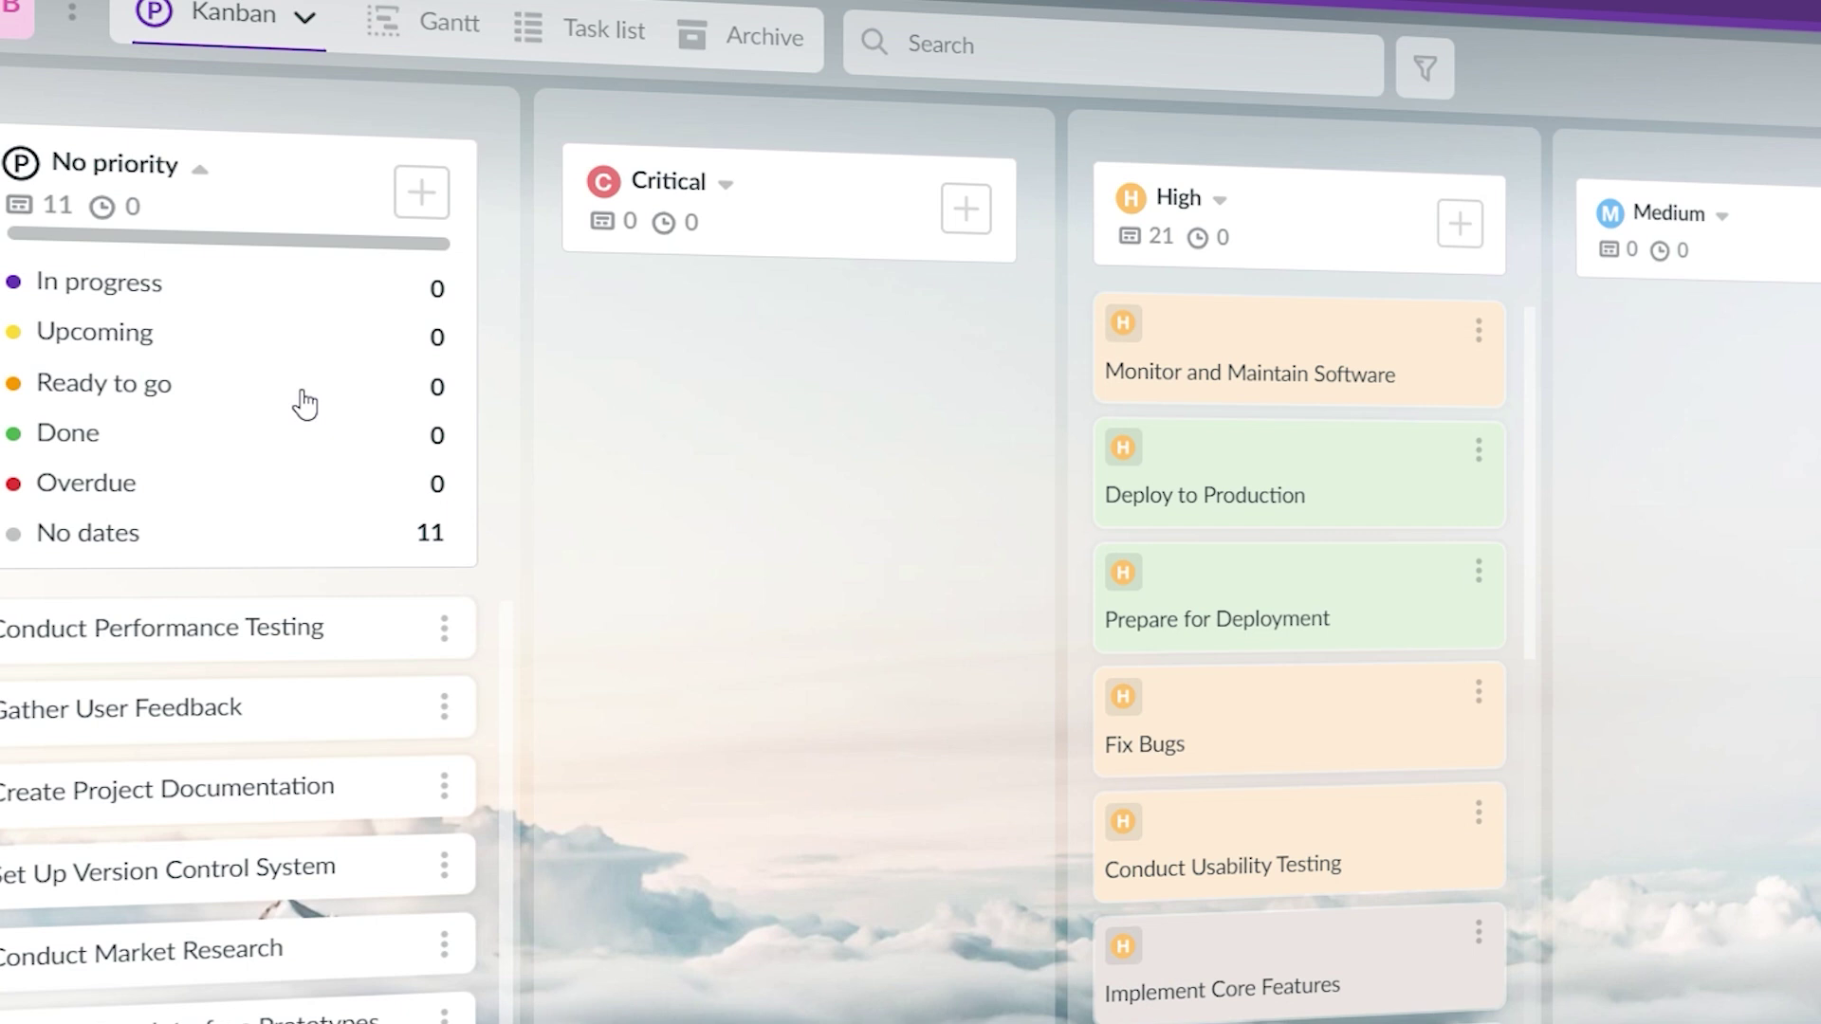
scroll(1222, 465, "down", 5)
scroll(1222, 464, "down", 10)
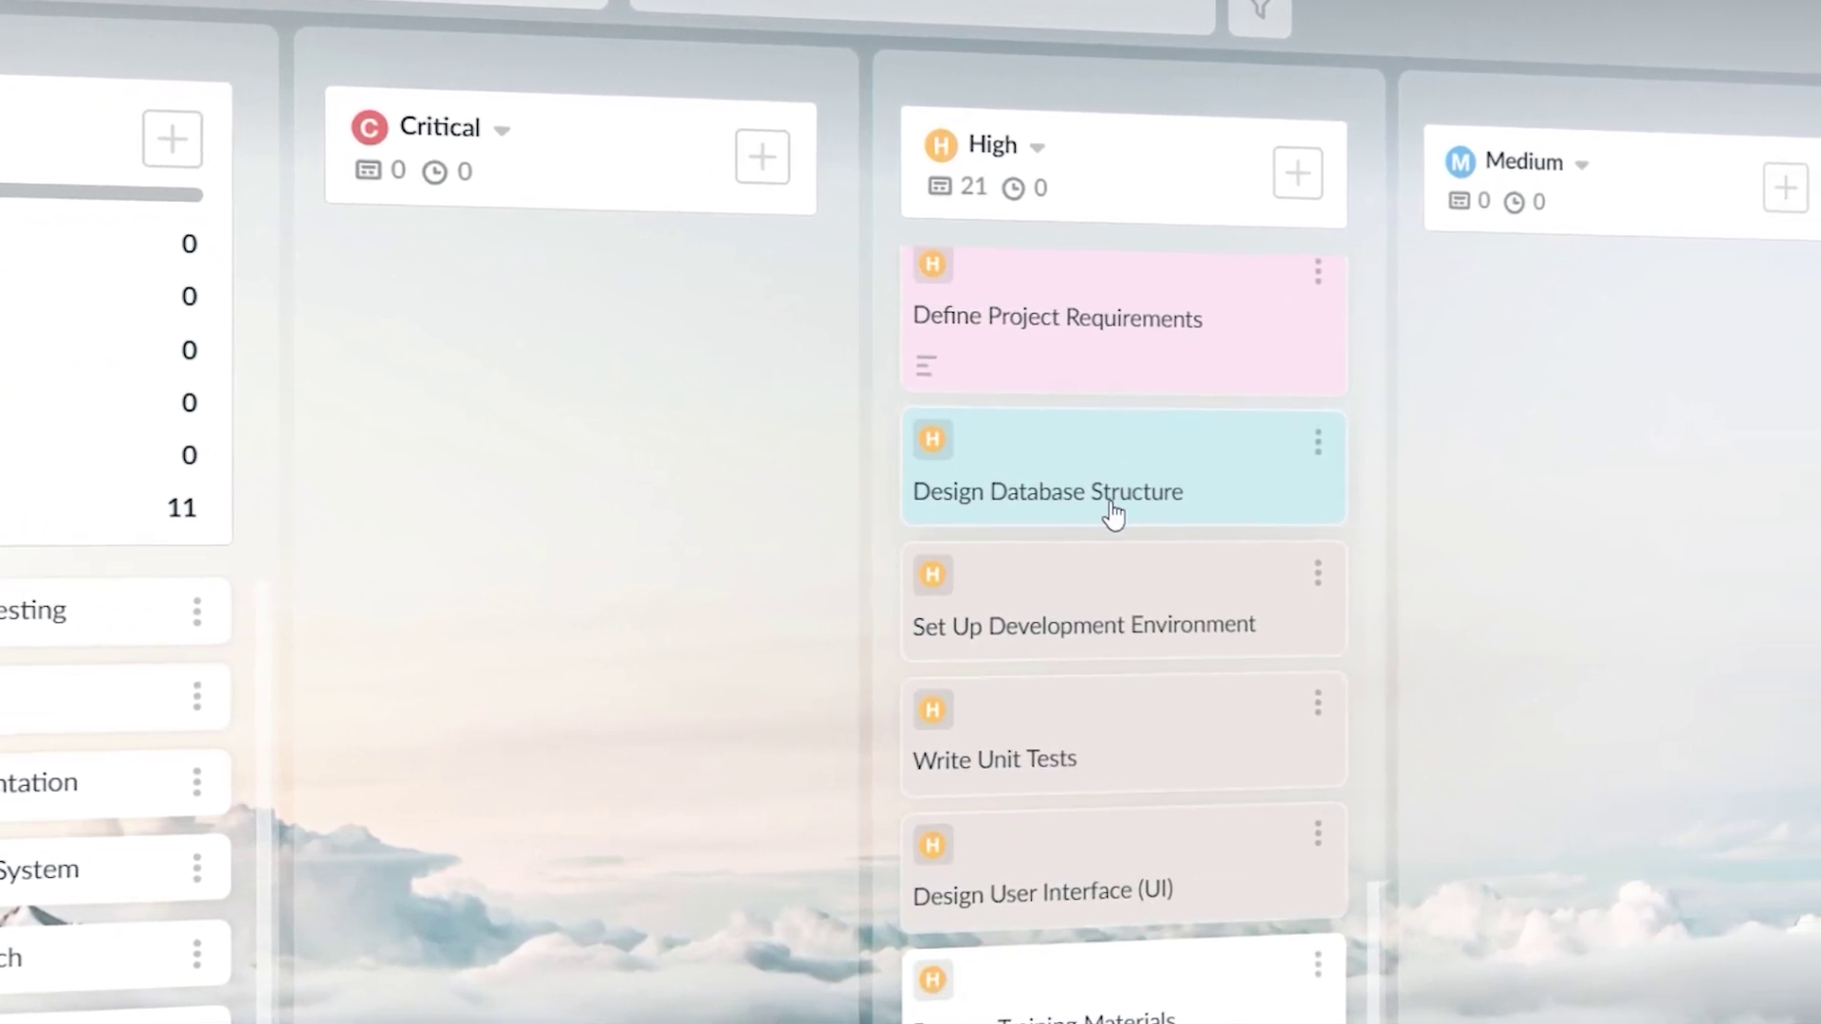
scroll(1135, 513, "up", 10)
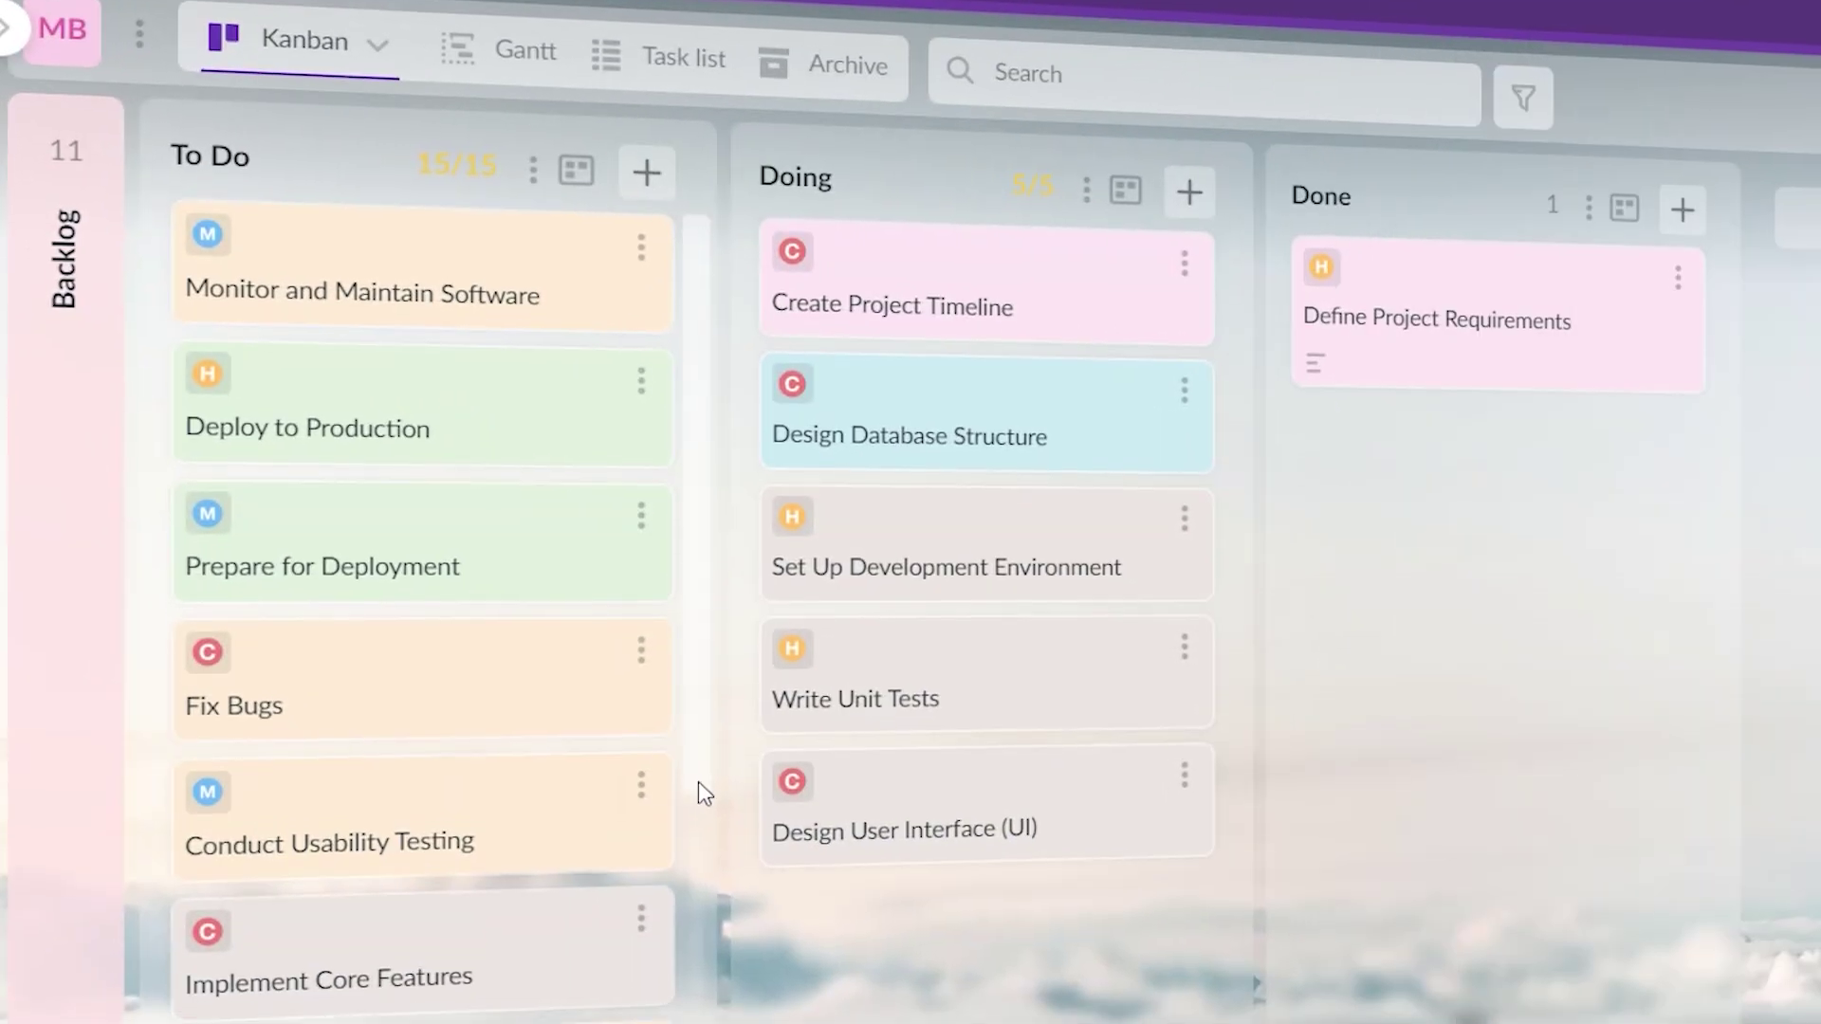
scroll(698, 781, "down", 10)
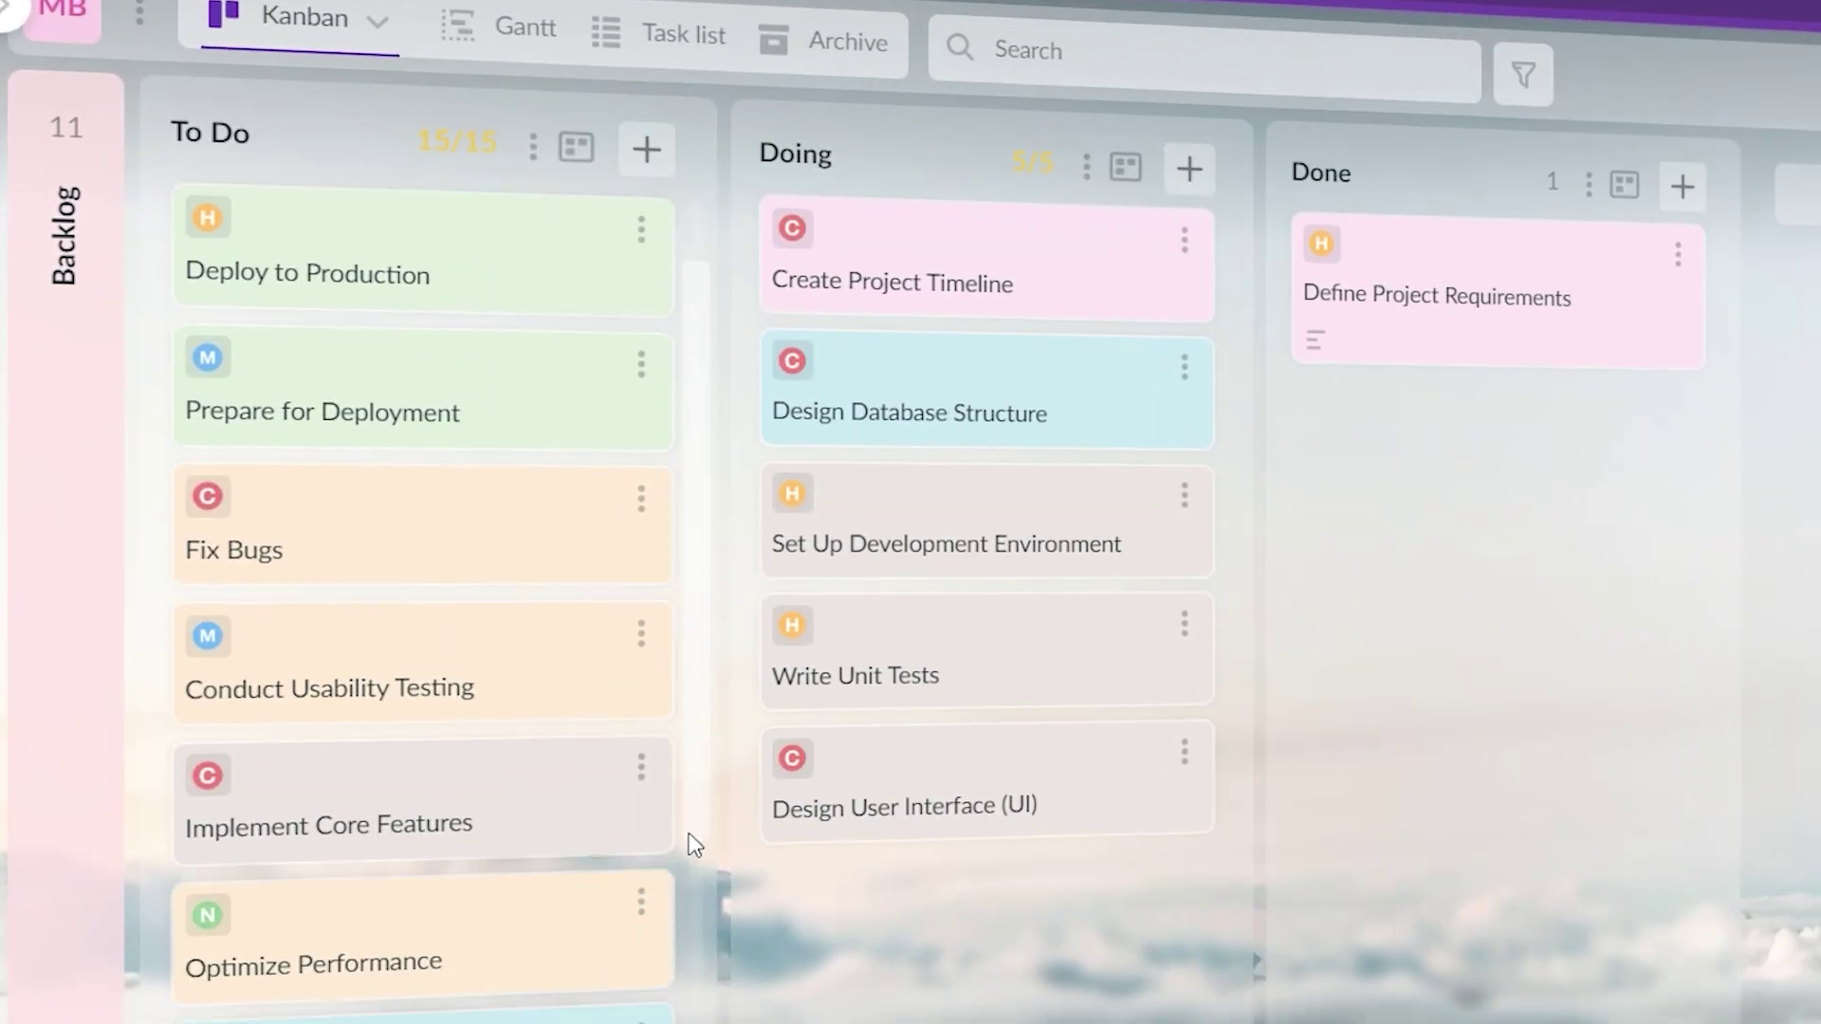
scroll(739, 956, "up", 10)
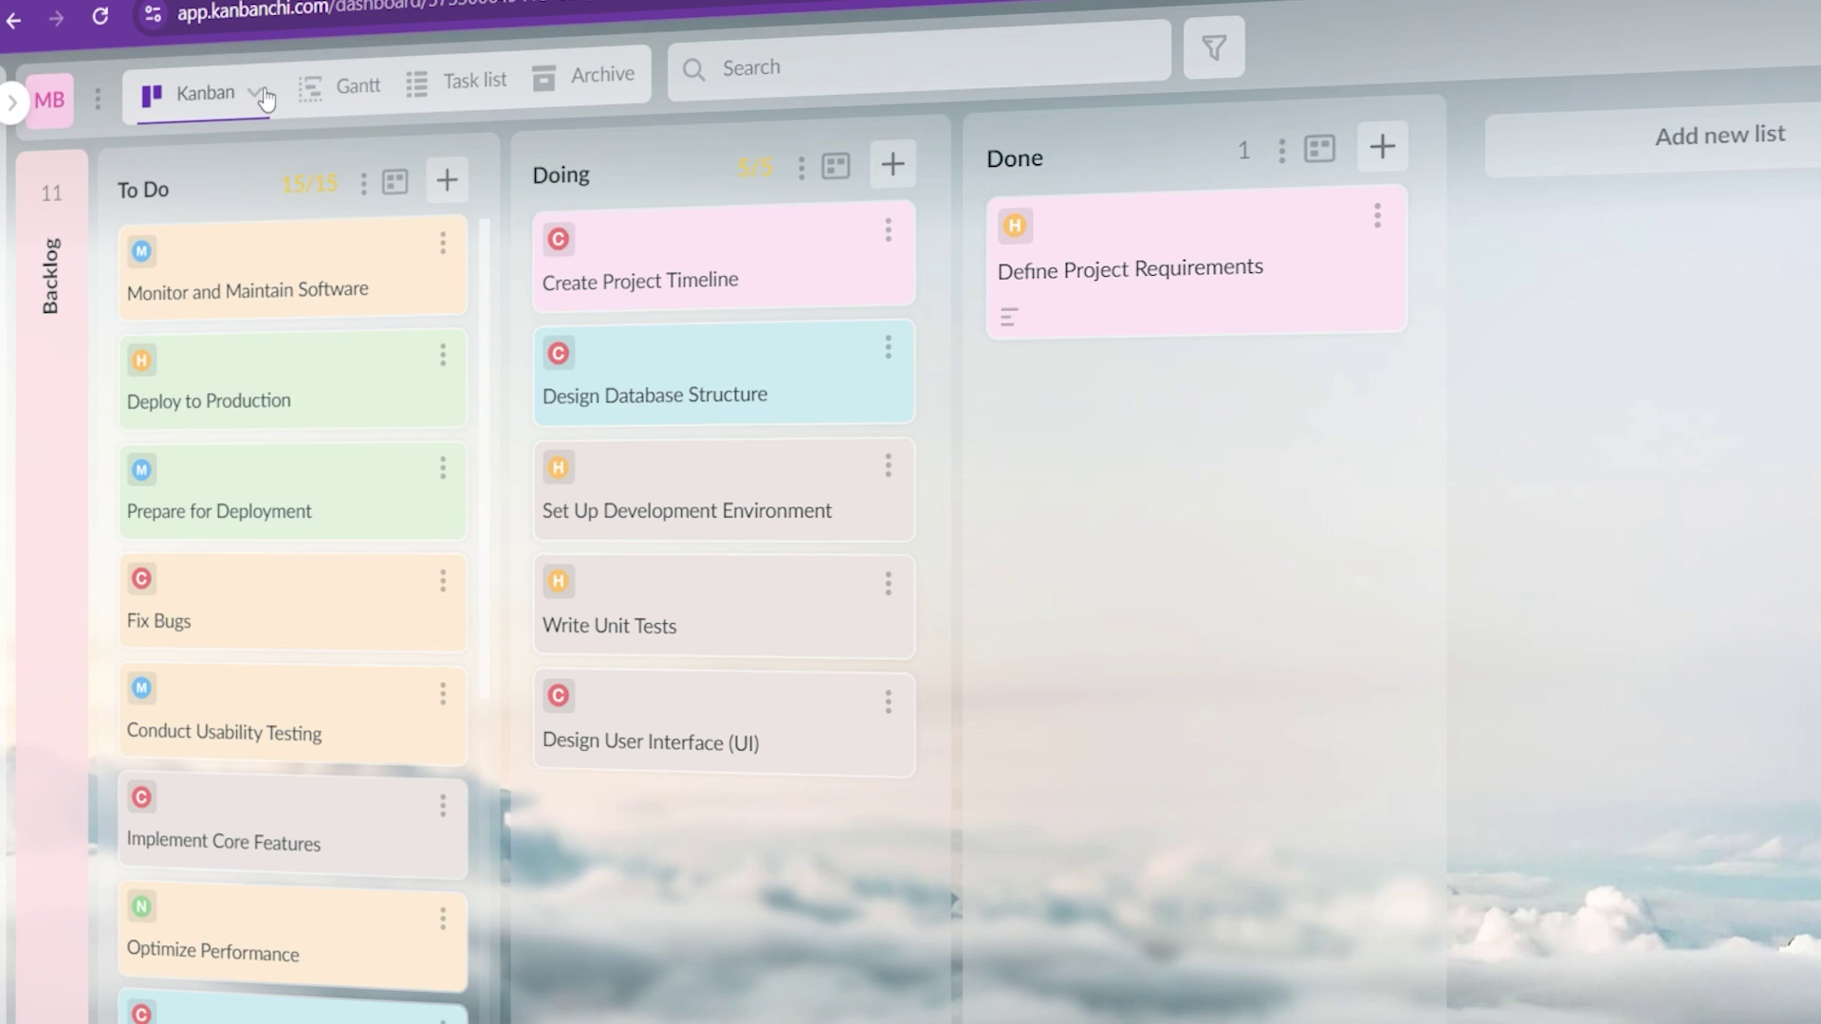
Regroup the board by priority and enable card sorting for the To Do list
left_click(256, 76)
left_click(244, 452)
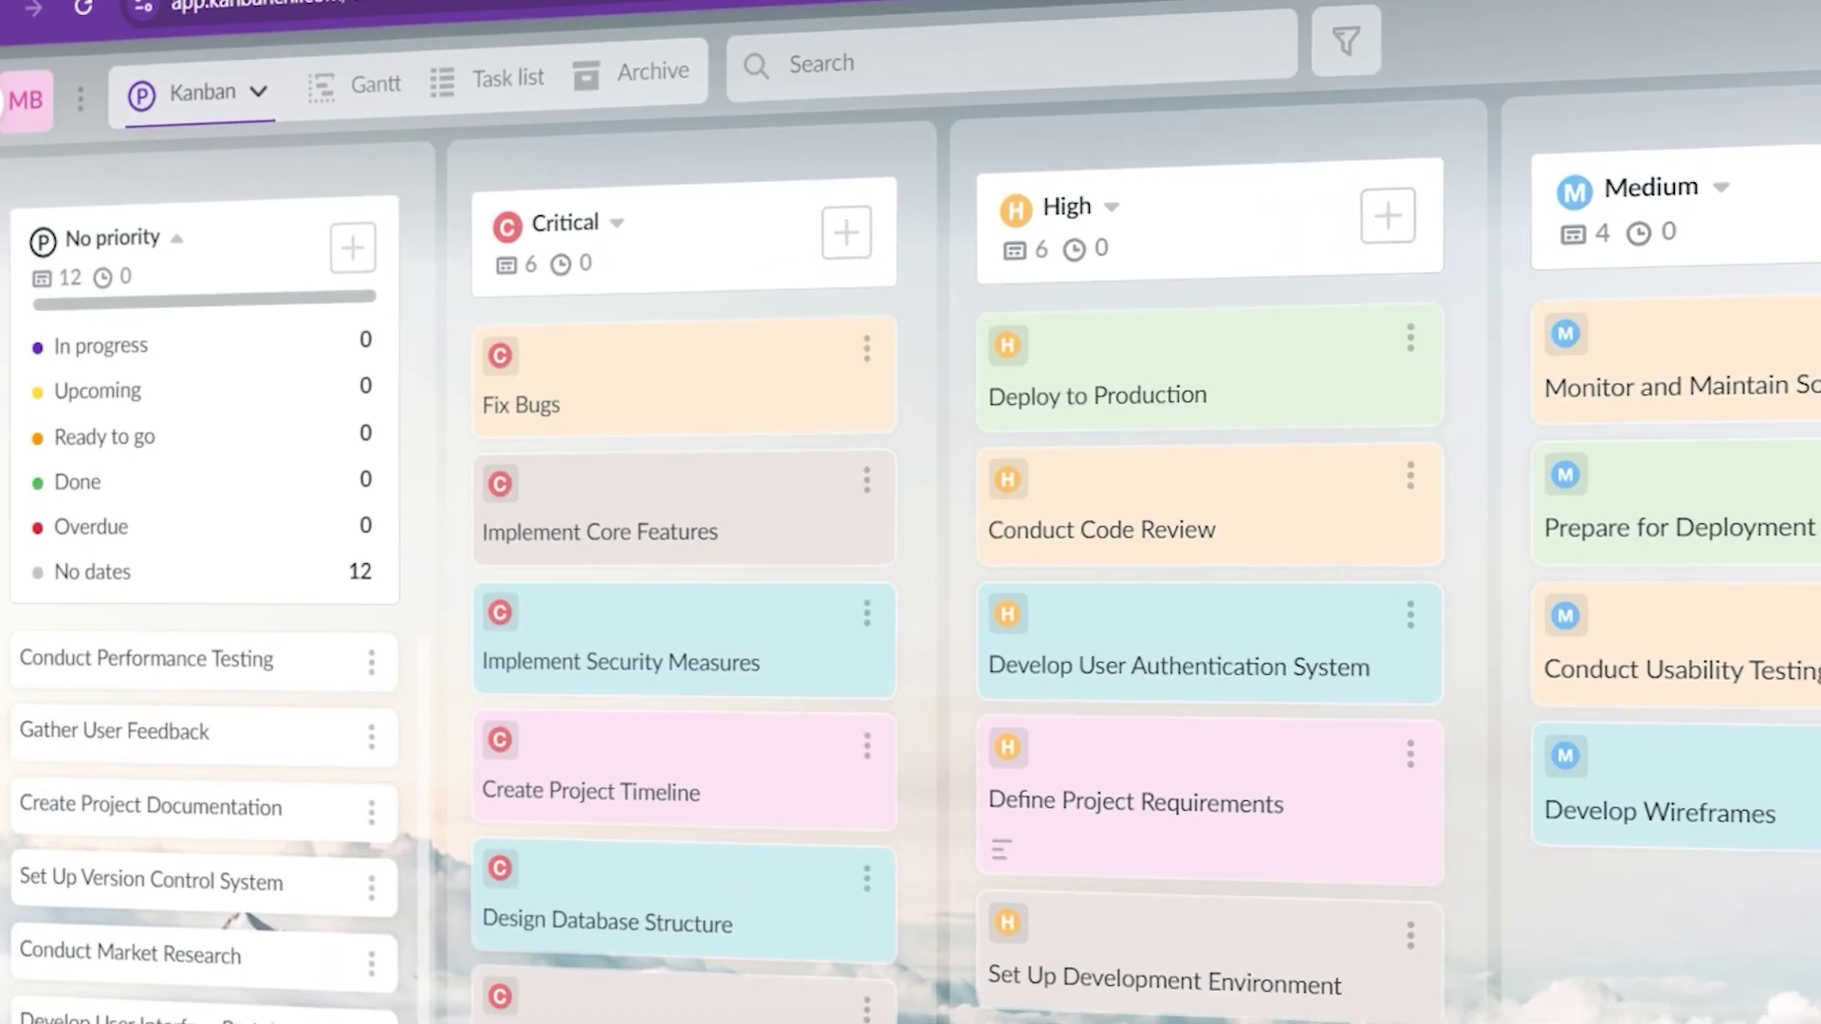
scroll(948, 616, "right", 3)
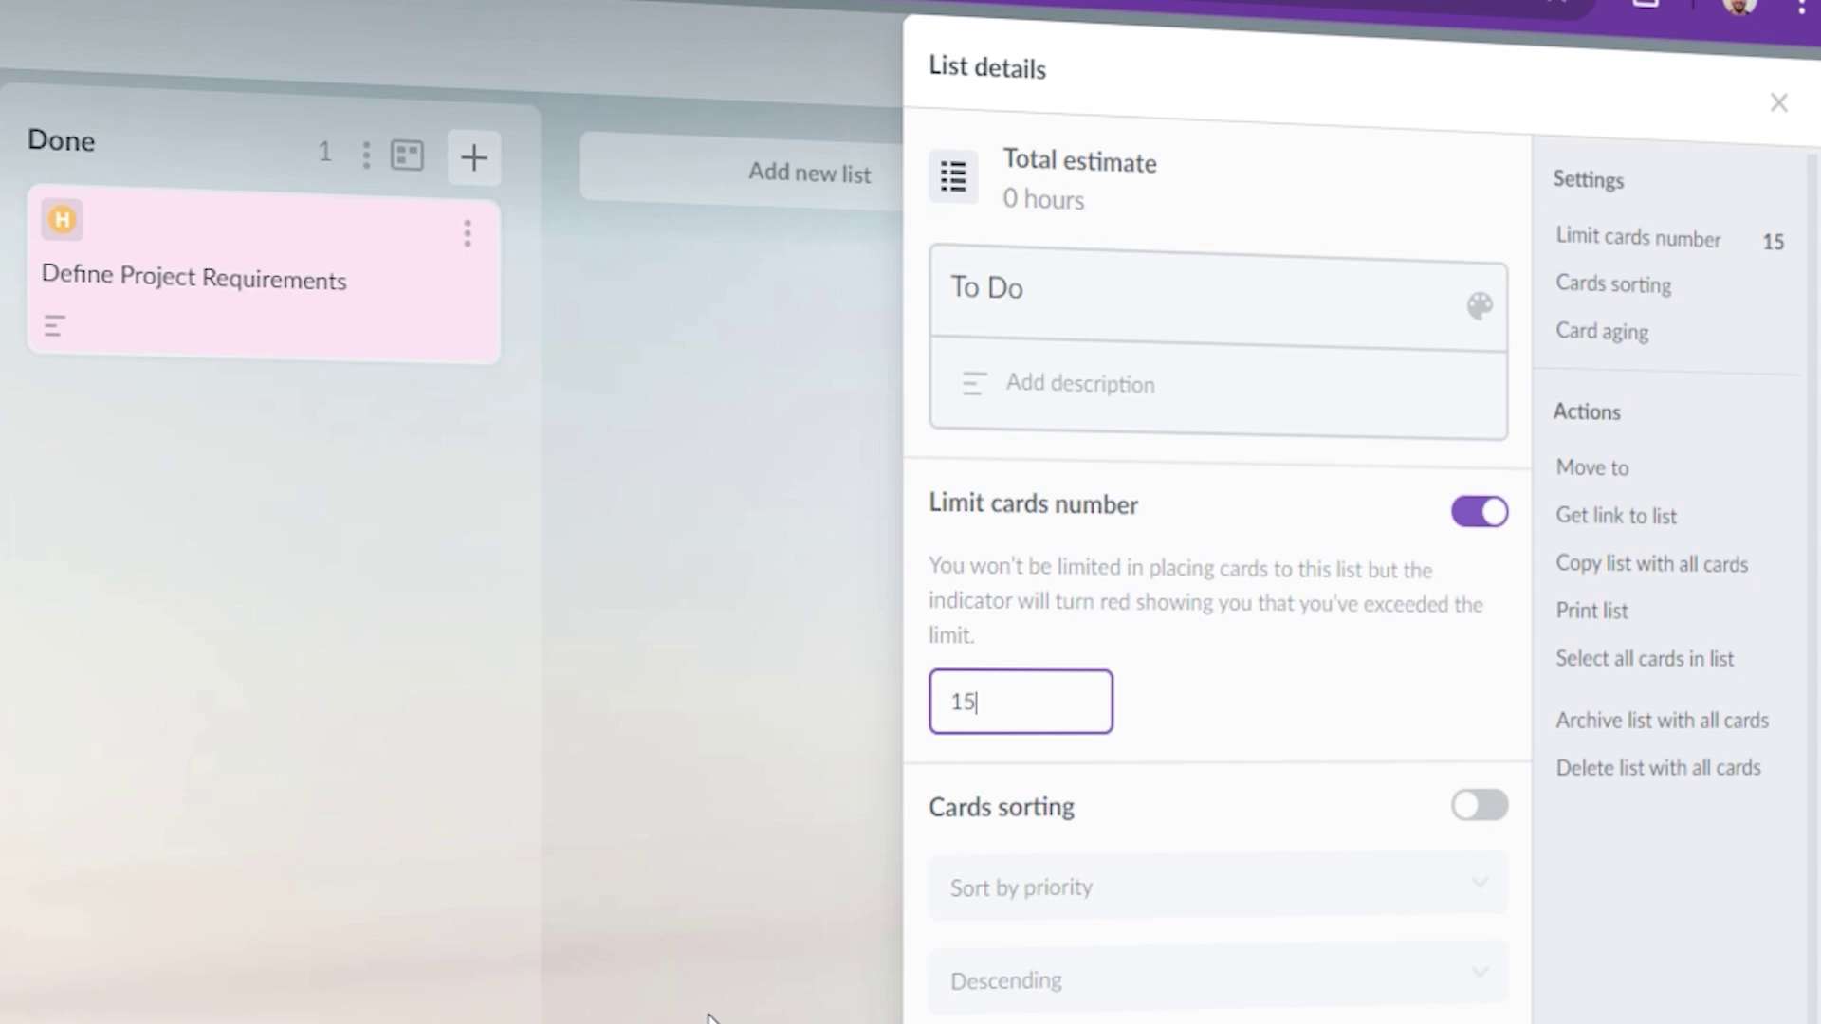
left_click(1476, 675)
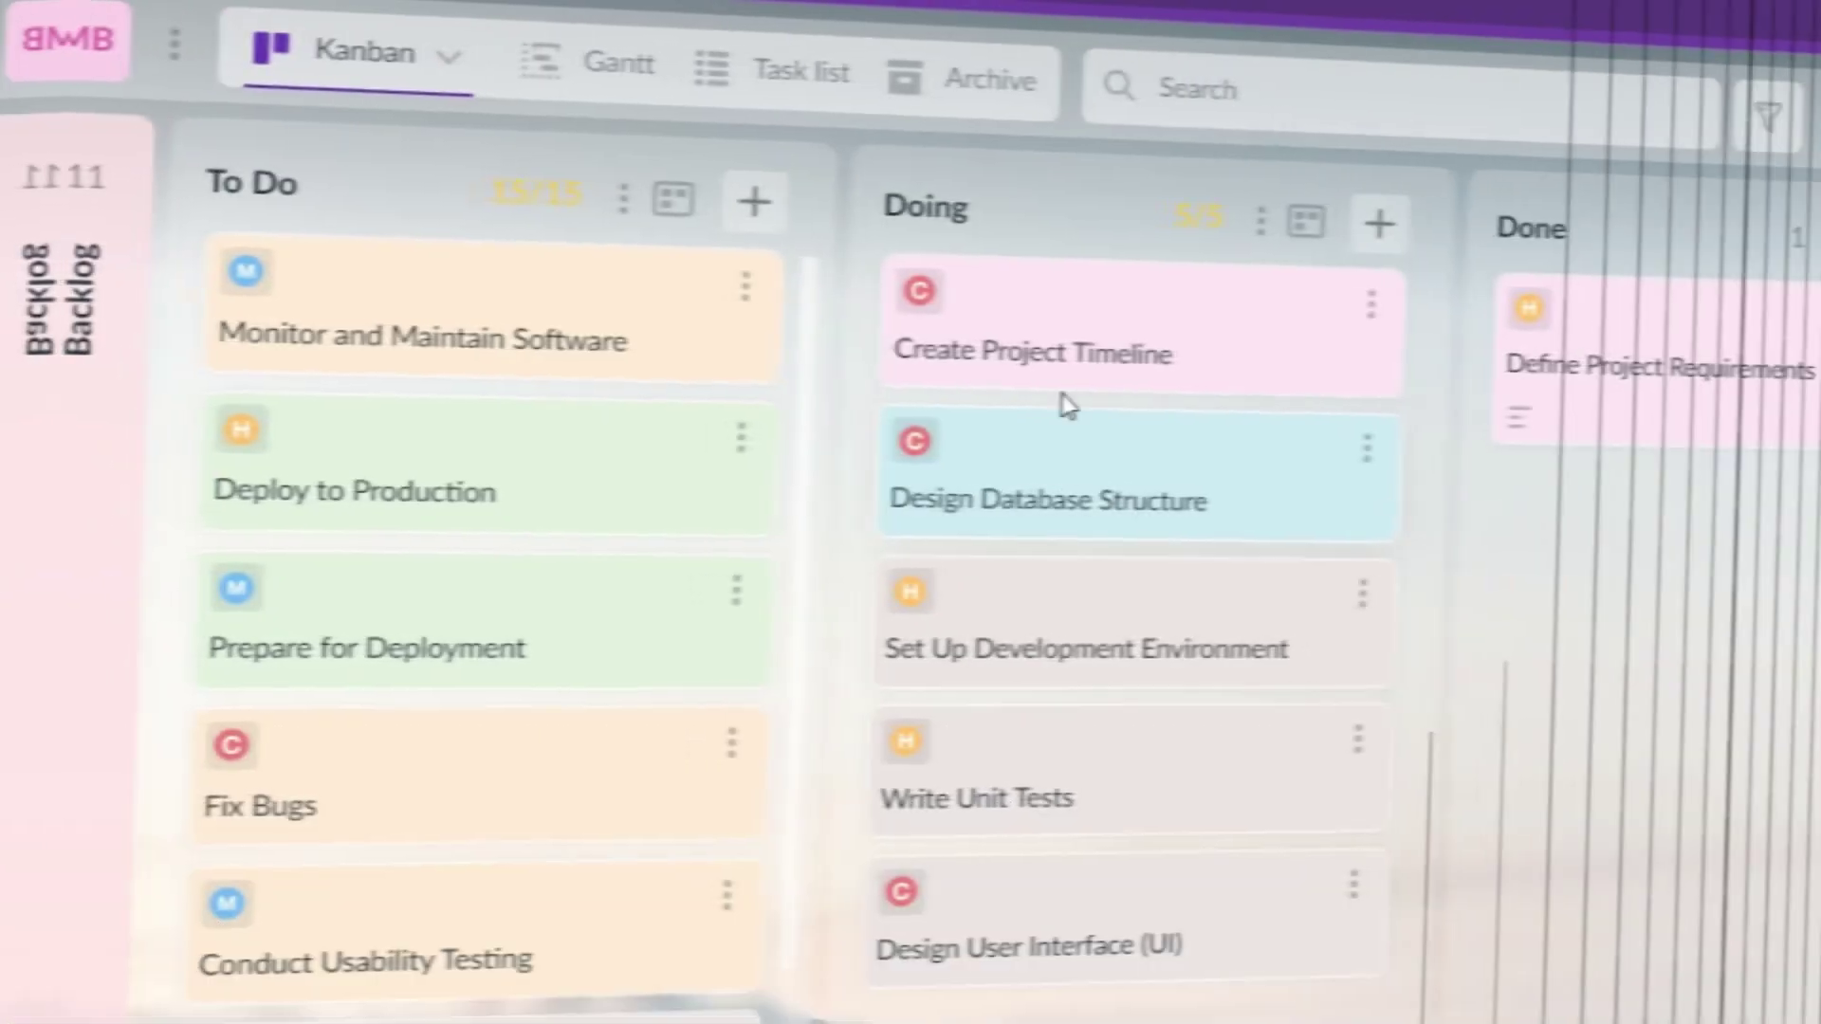
Move Create Project Timeline into Done and Conduct Performance Testing from Backlog into To Do
left_click_drag(750, 273, 1110, 232)
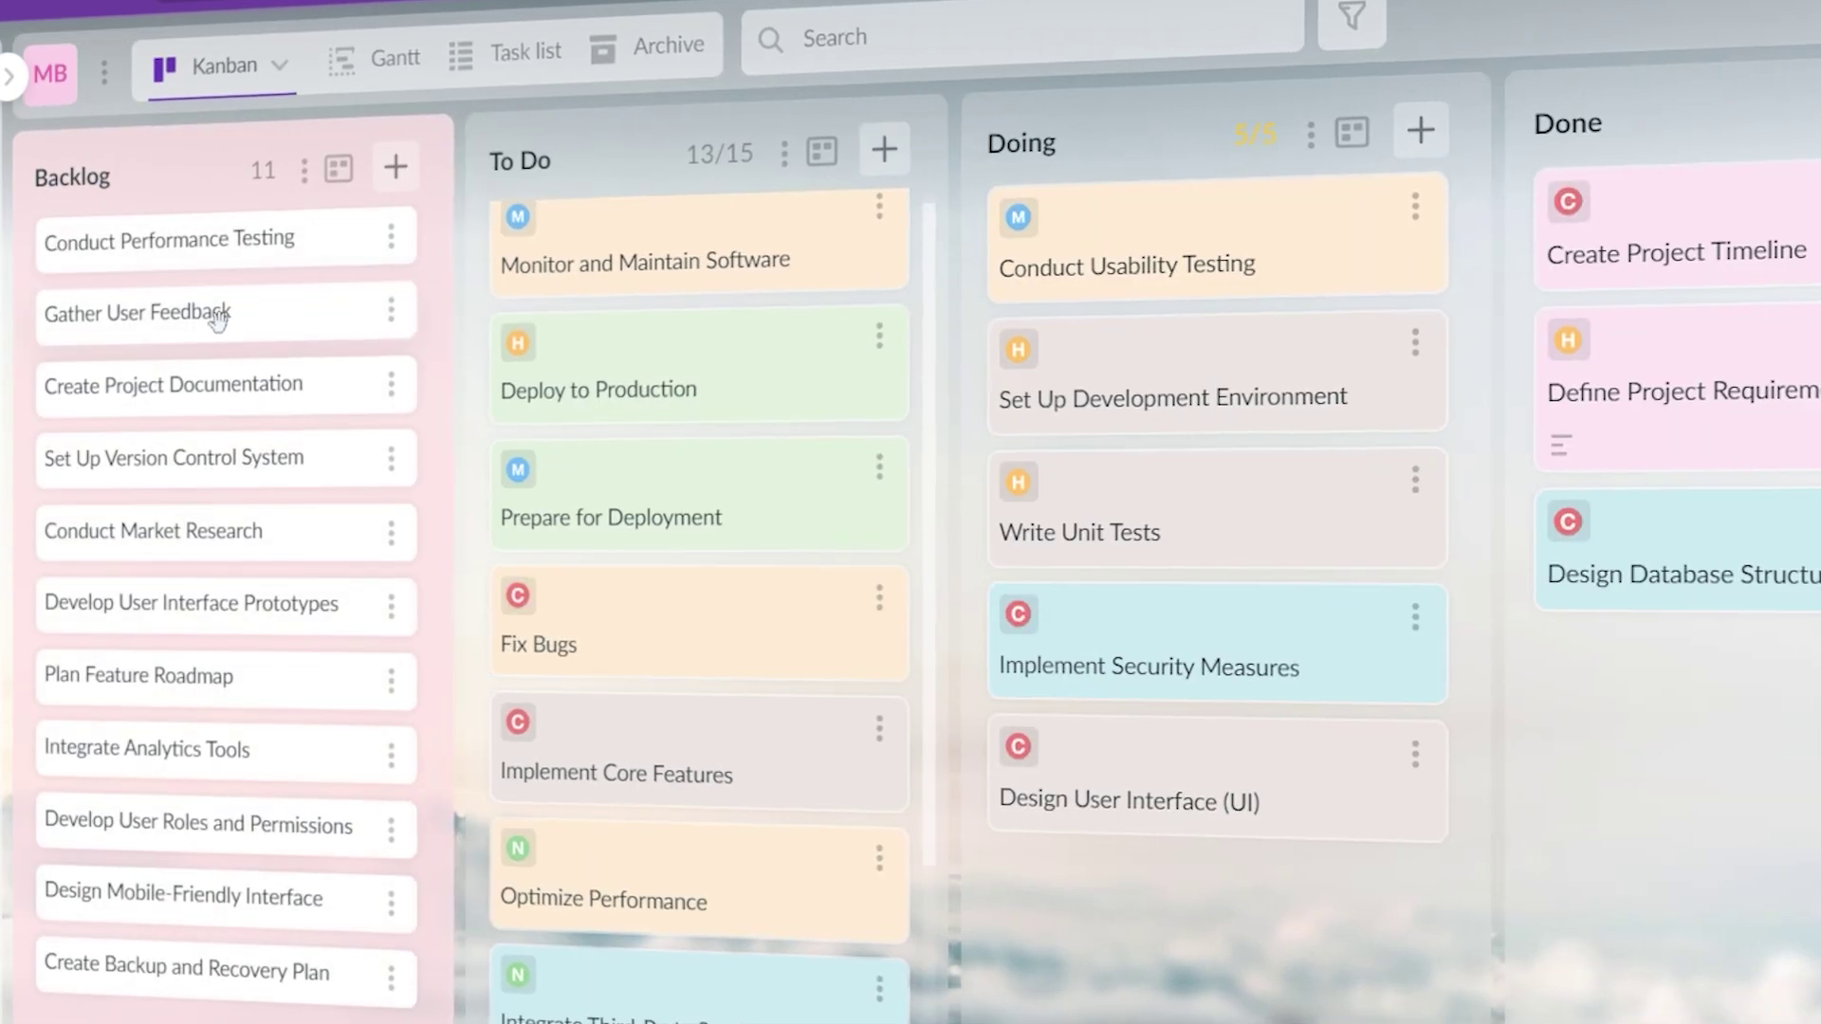
left_click(219, 320)
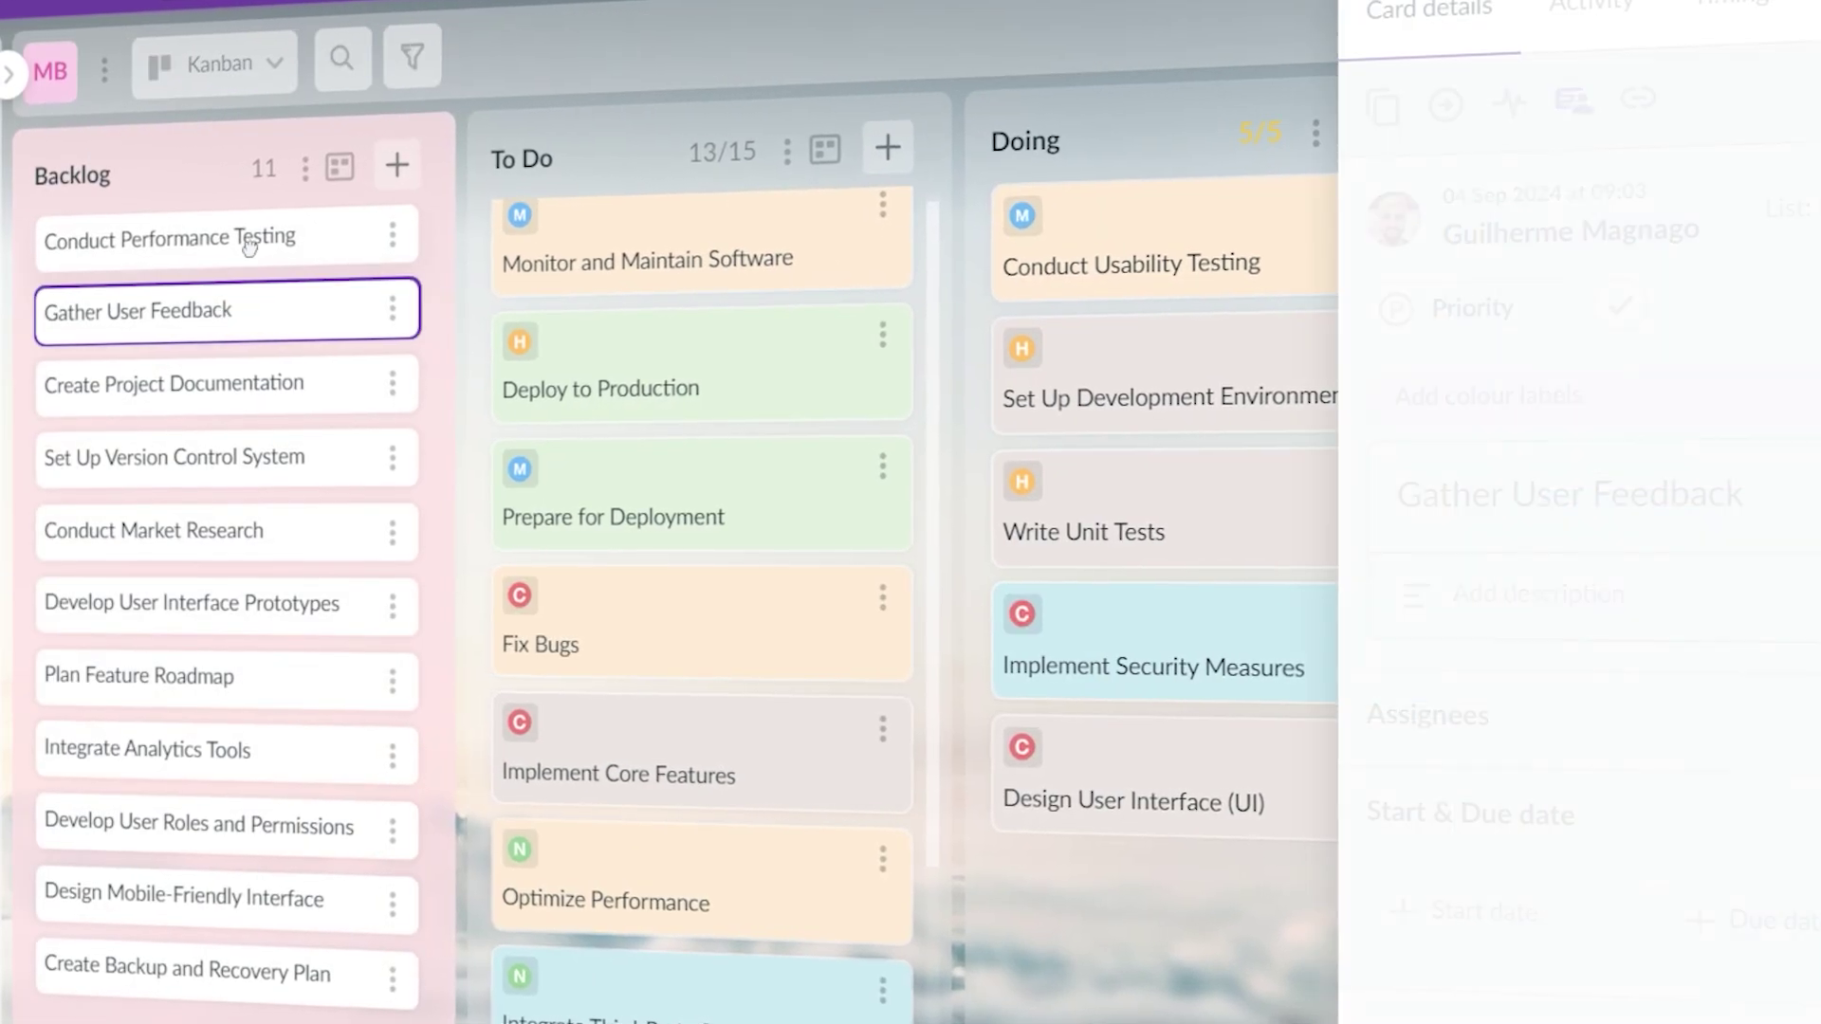
left_click_drag(171, 240, 633, 227)
left_click(253, 170)
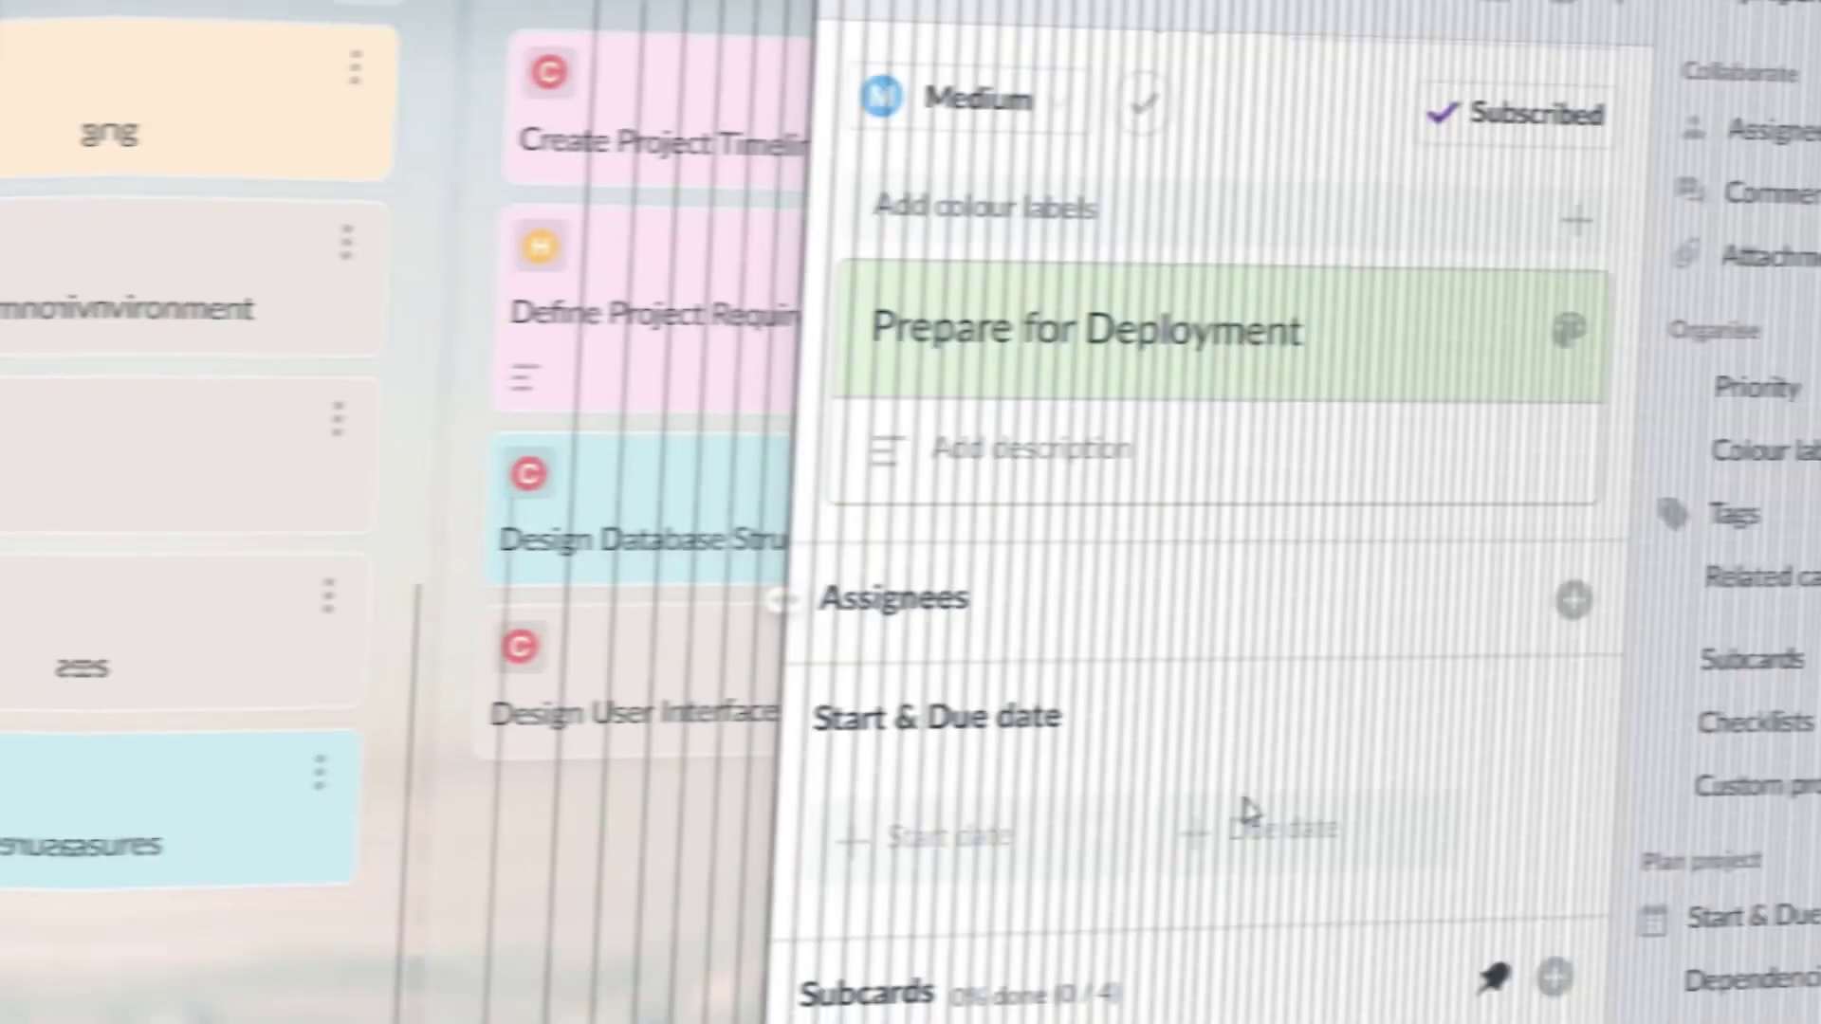
Add 'Comment feature' to the Implement Core Features card's checklist
scroll(1240, 813, "down", 5)
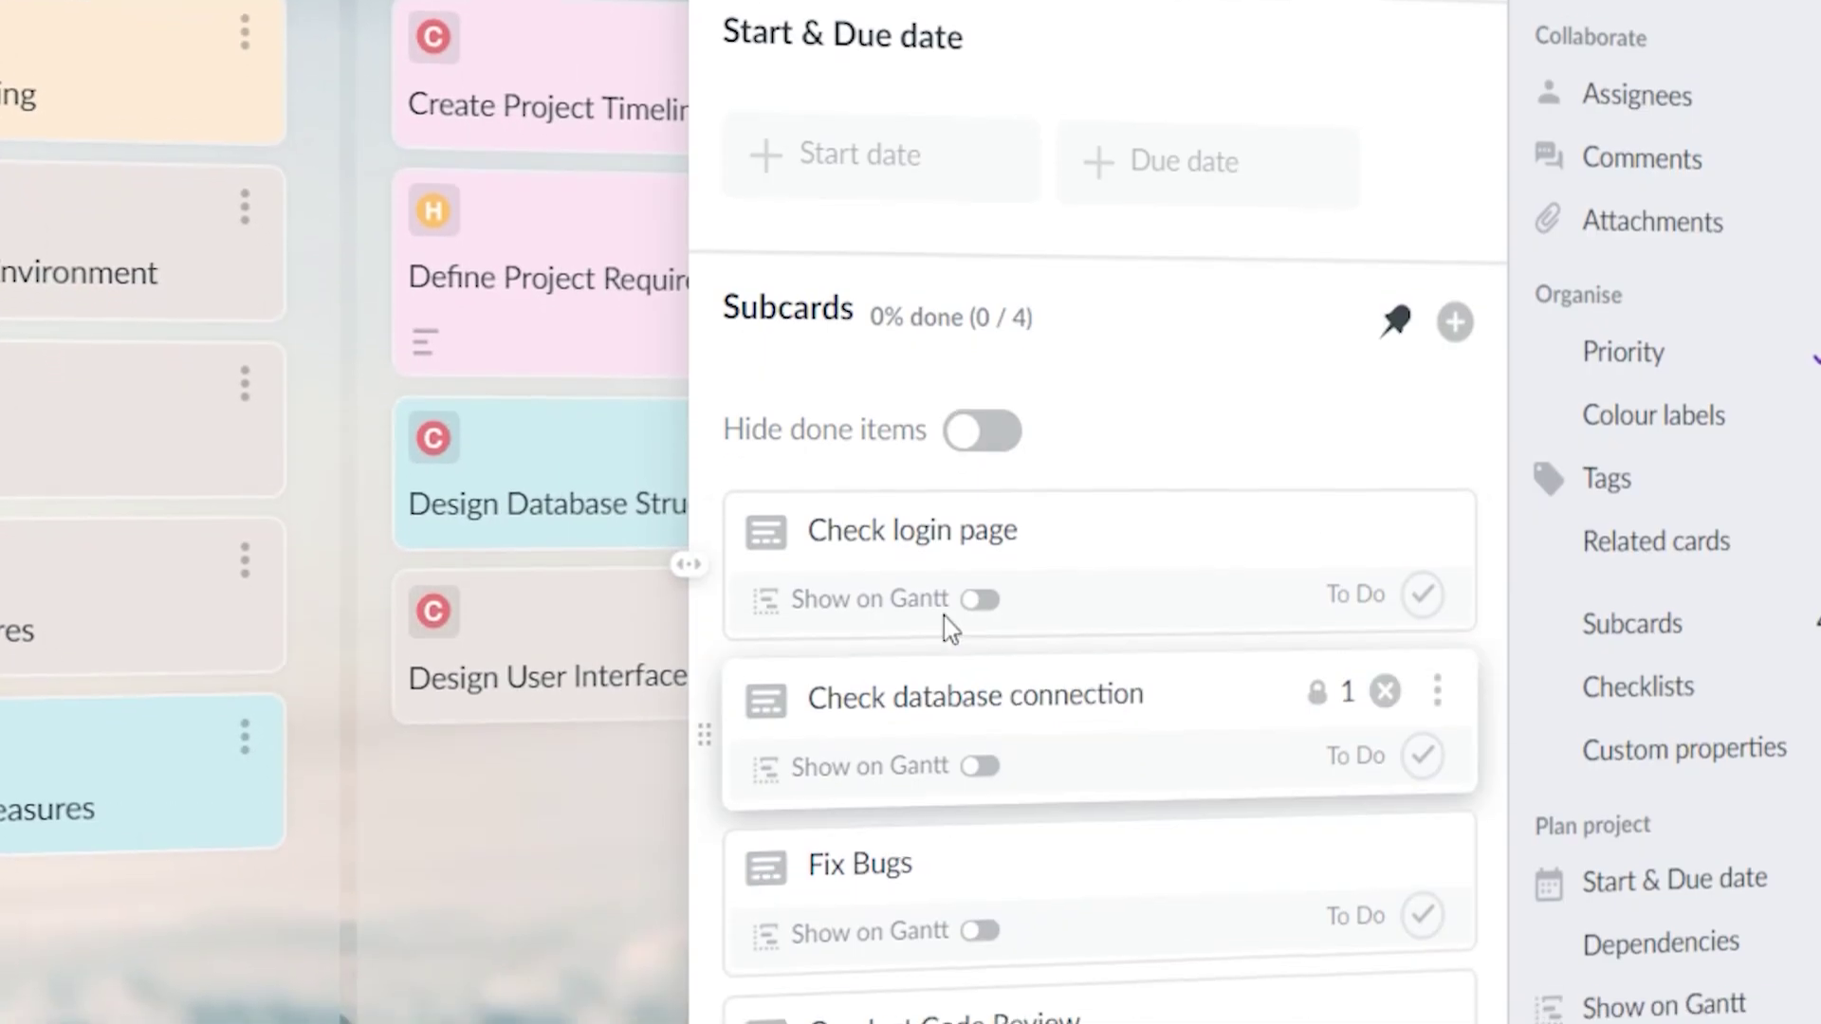
left_click(573, 895)
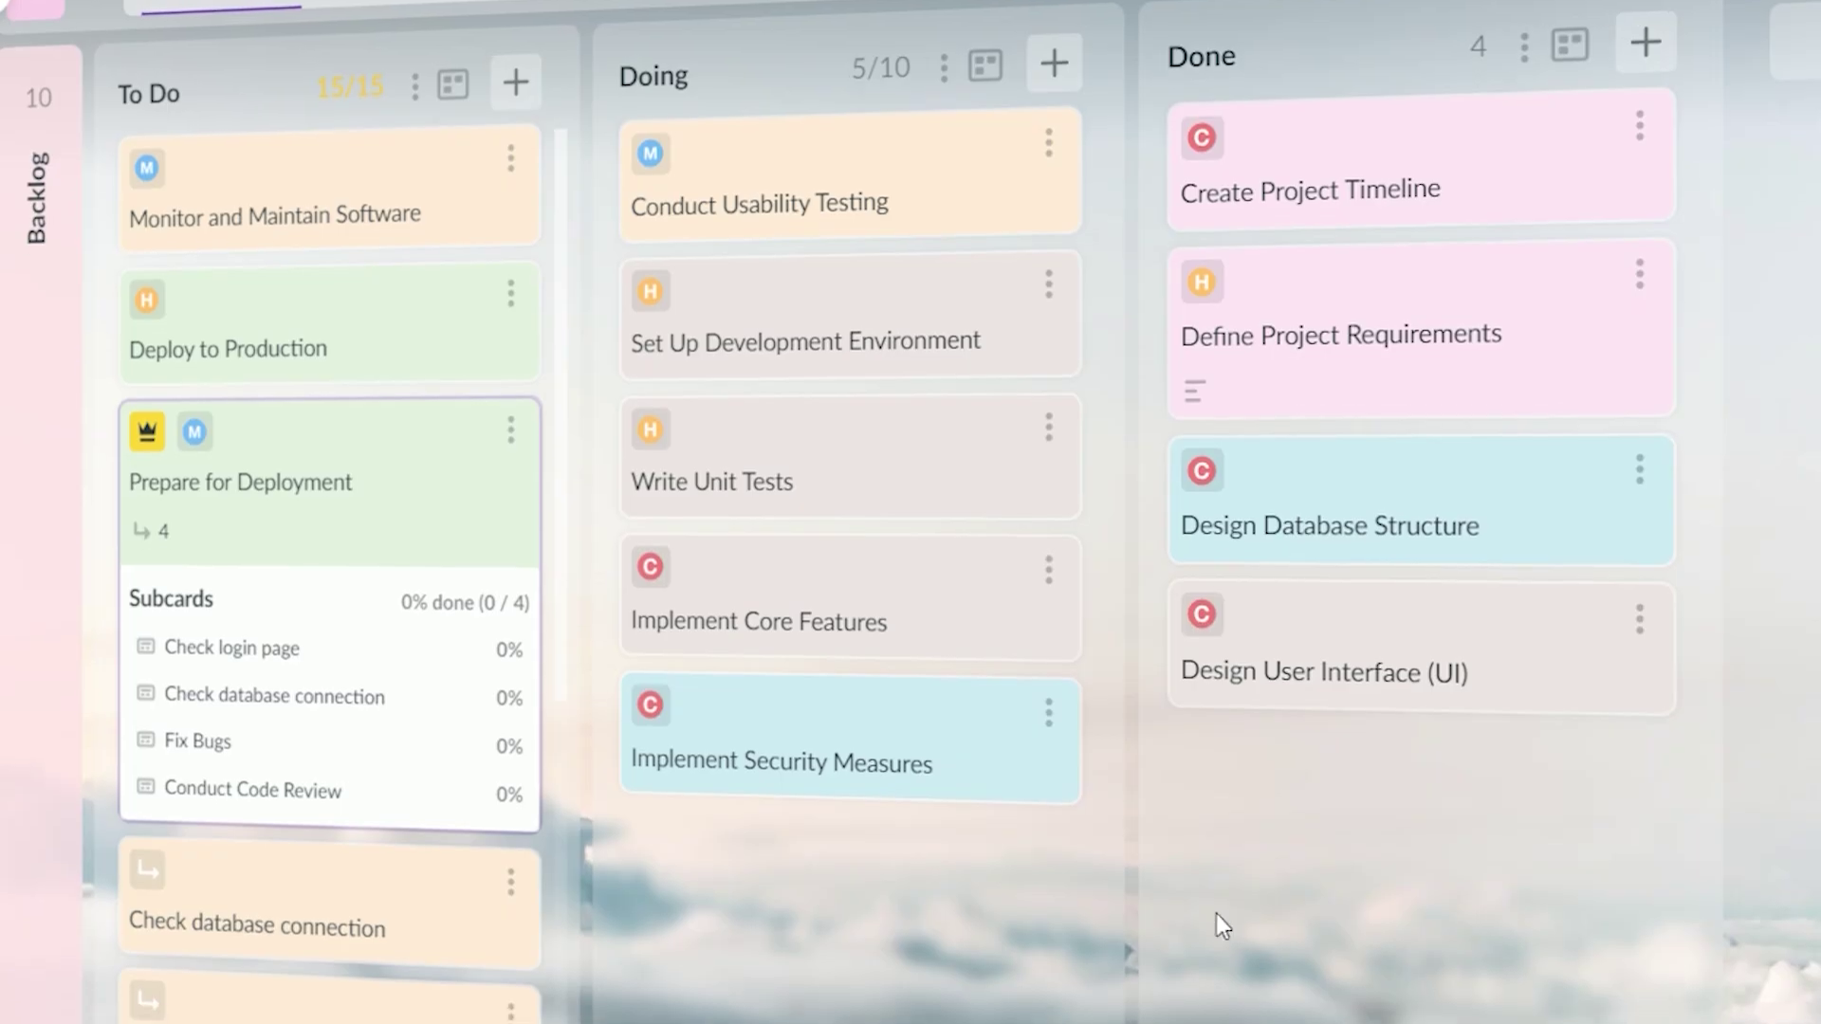
left_click(894, 580)
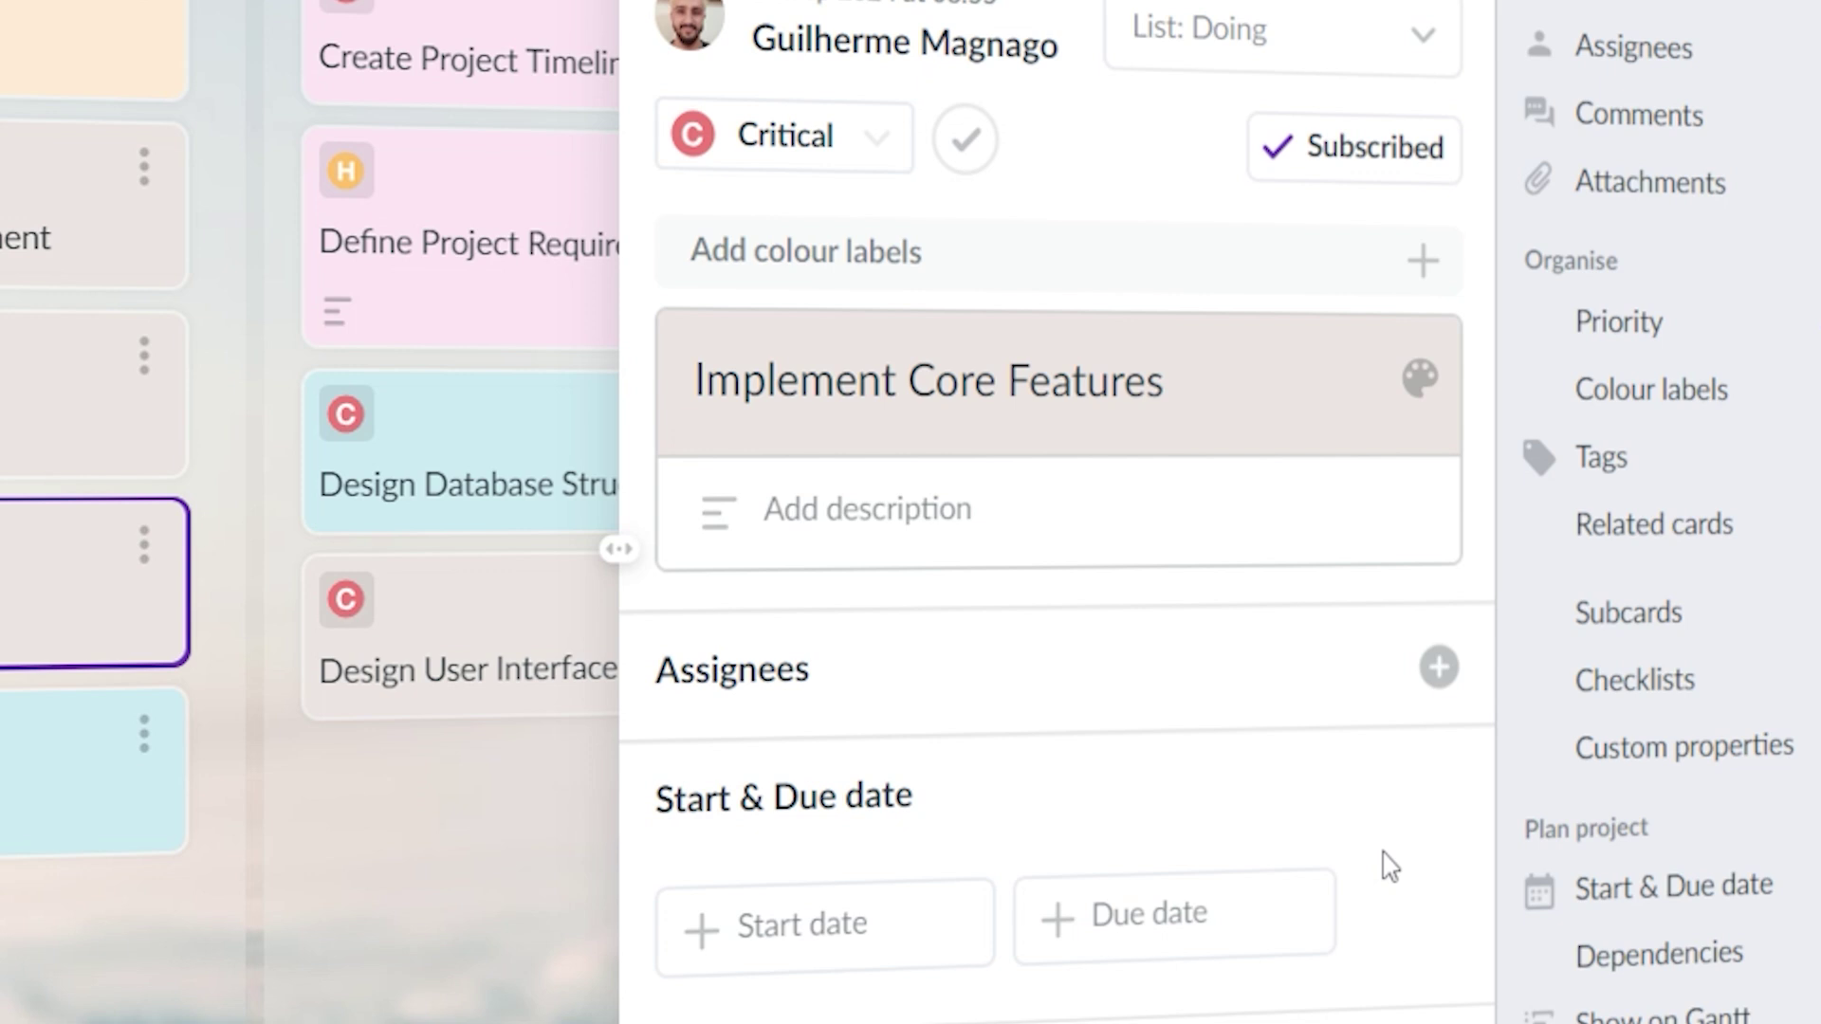
scroll(1389, 854, "down", 1)
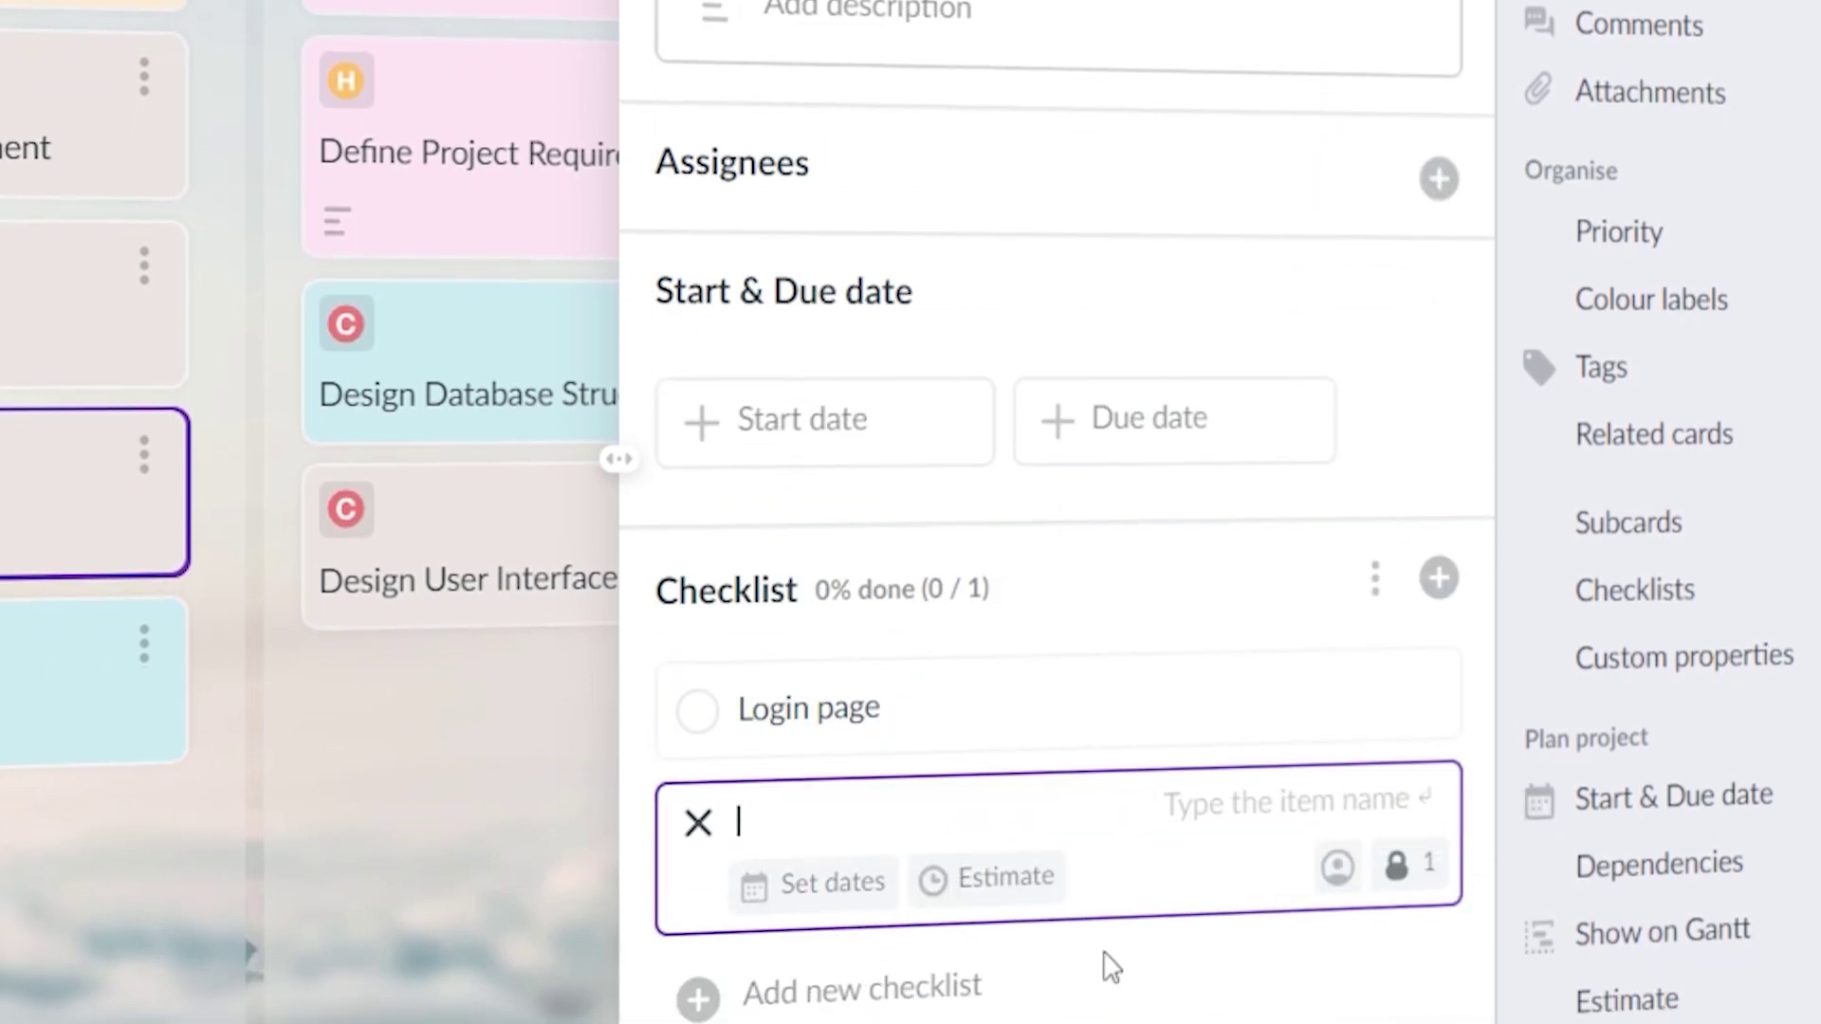
type("Comment ")
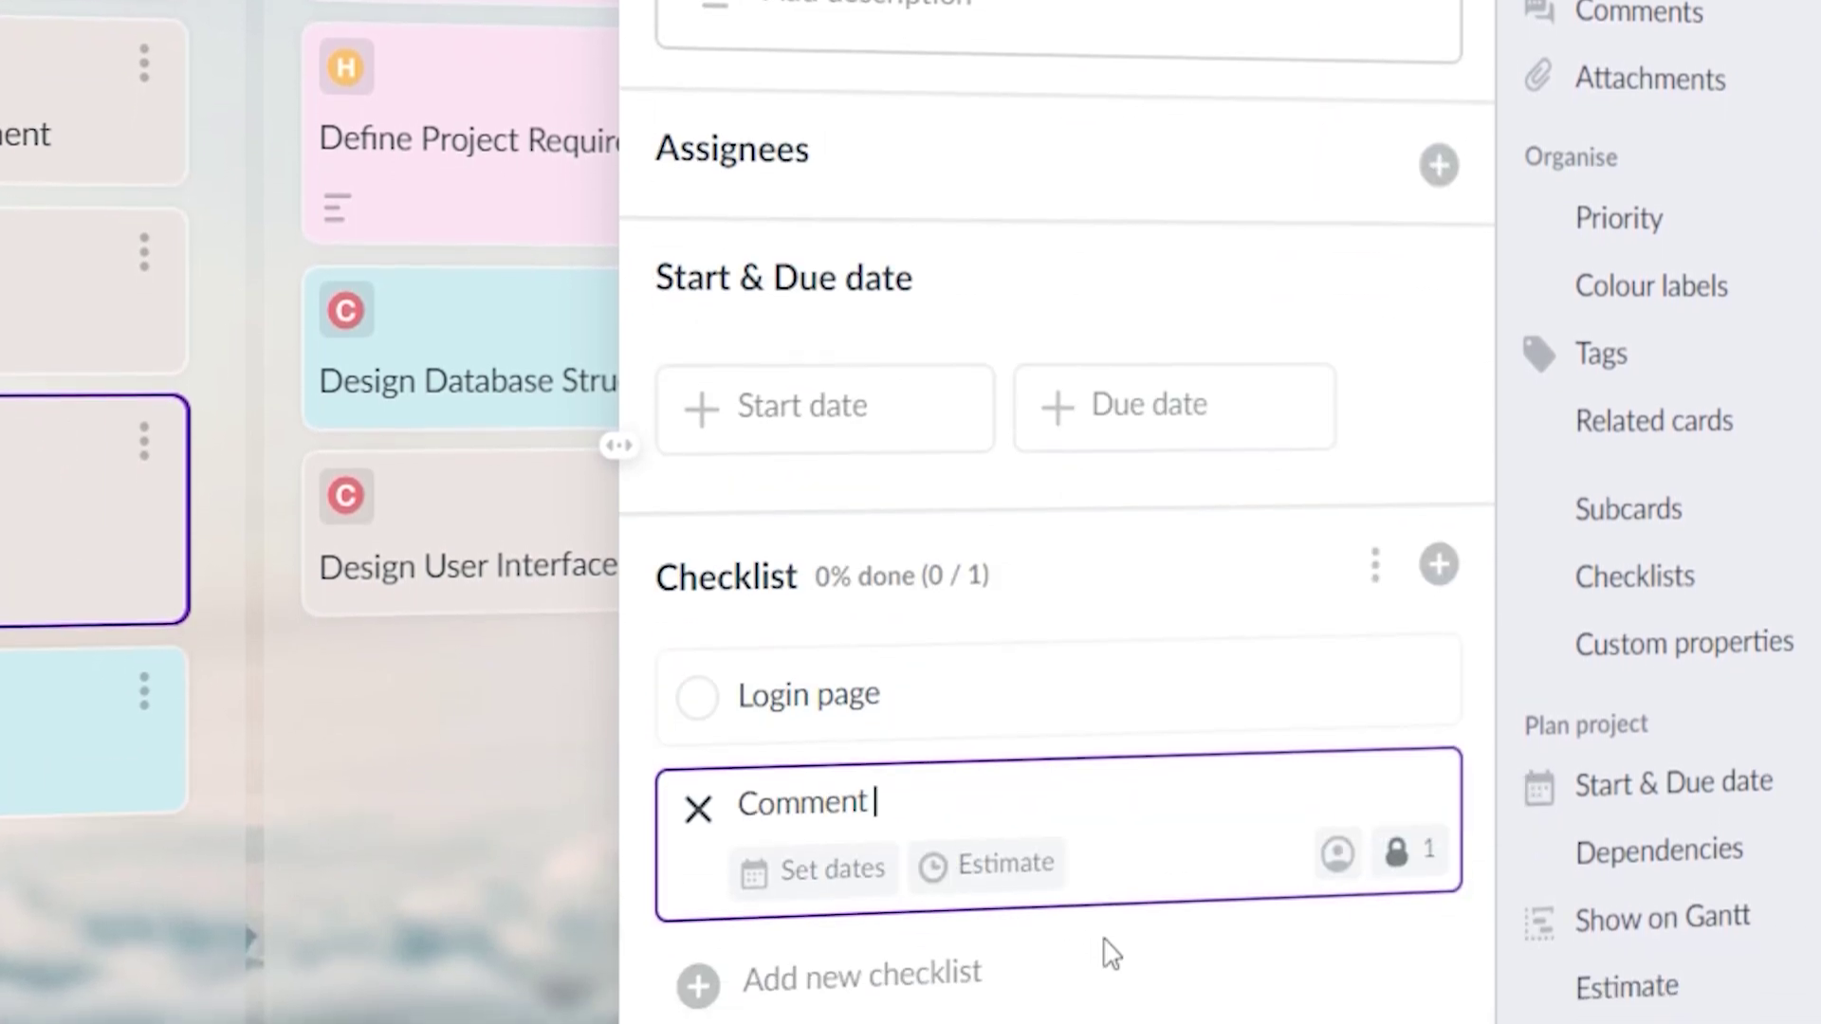
type("feature")
key("Return")
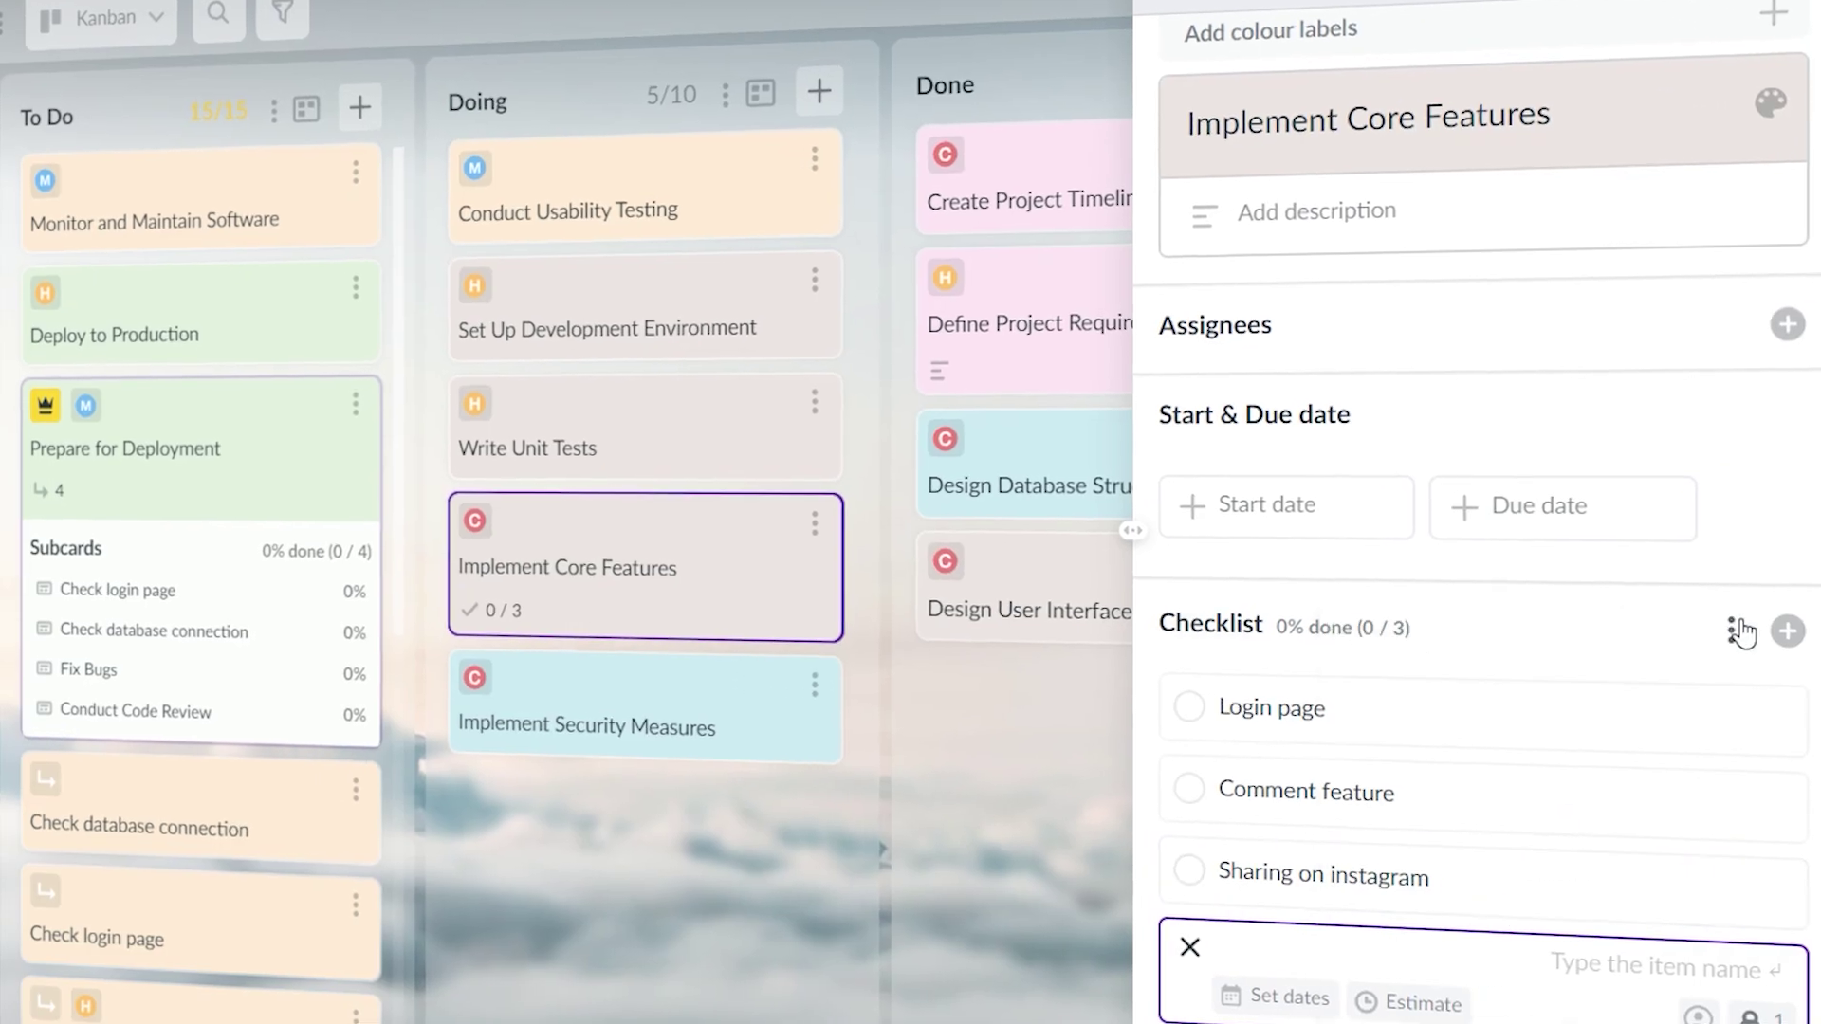
left_click(1374, 437)
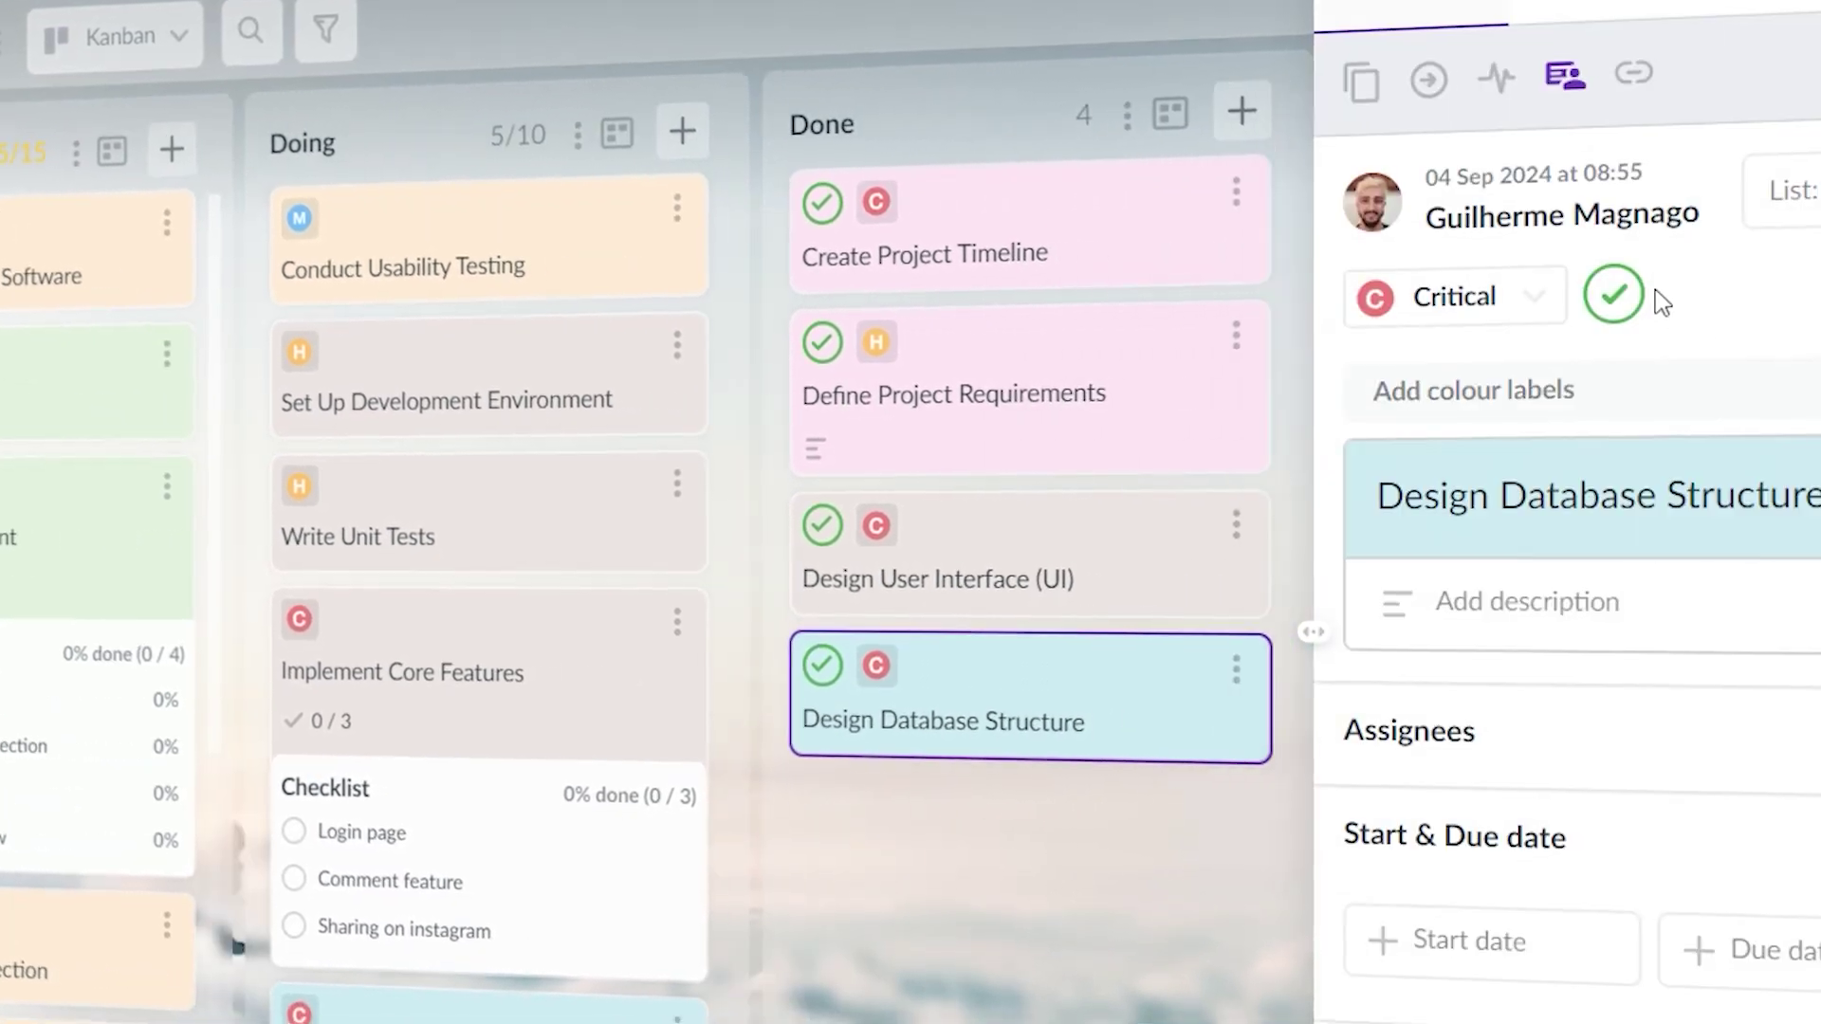
Move Design Database Structure out of Doing and Prepare for Deployment into Doing
left_click(1091, 901)
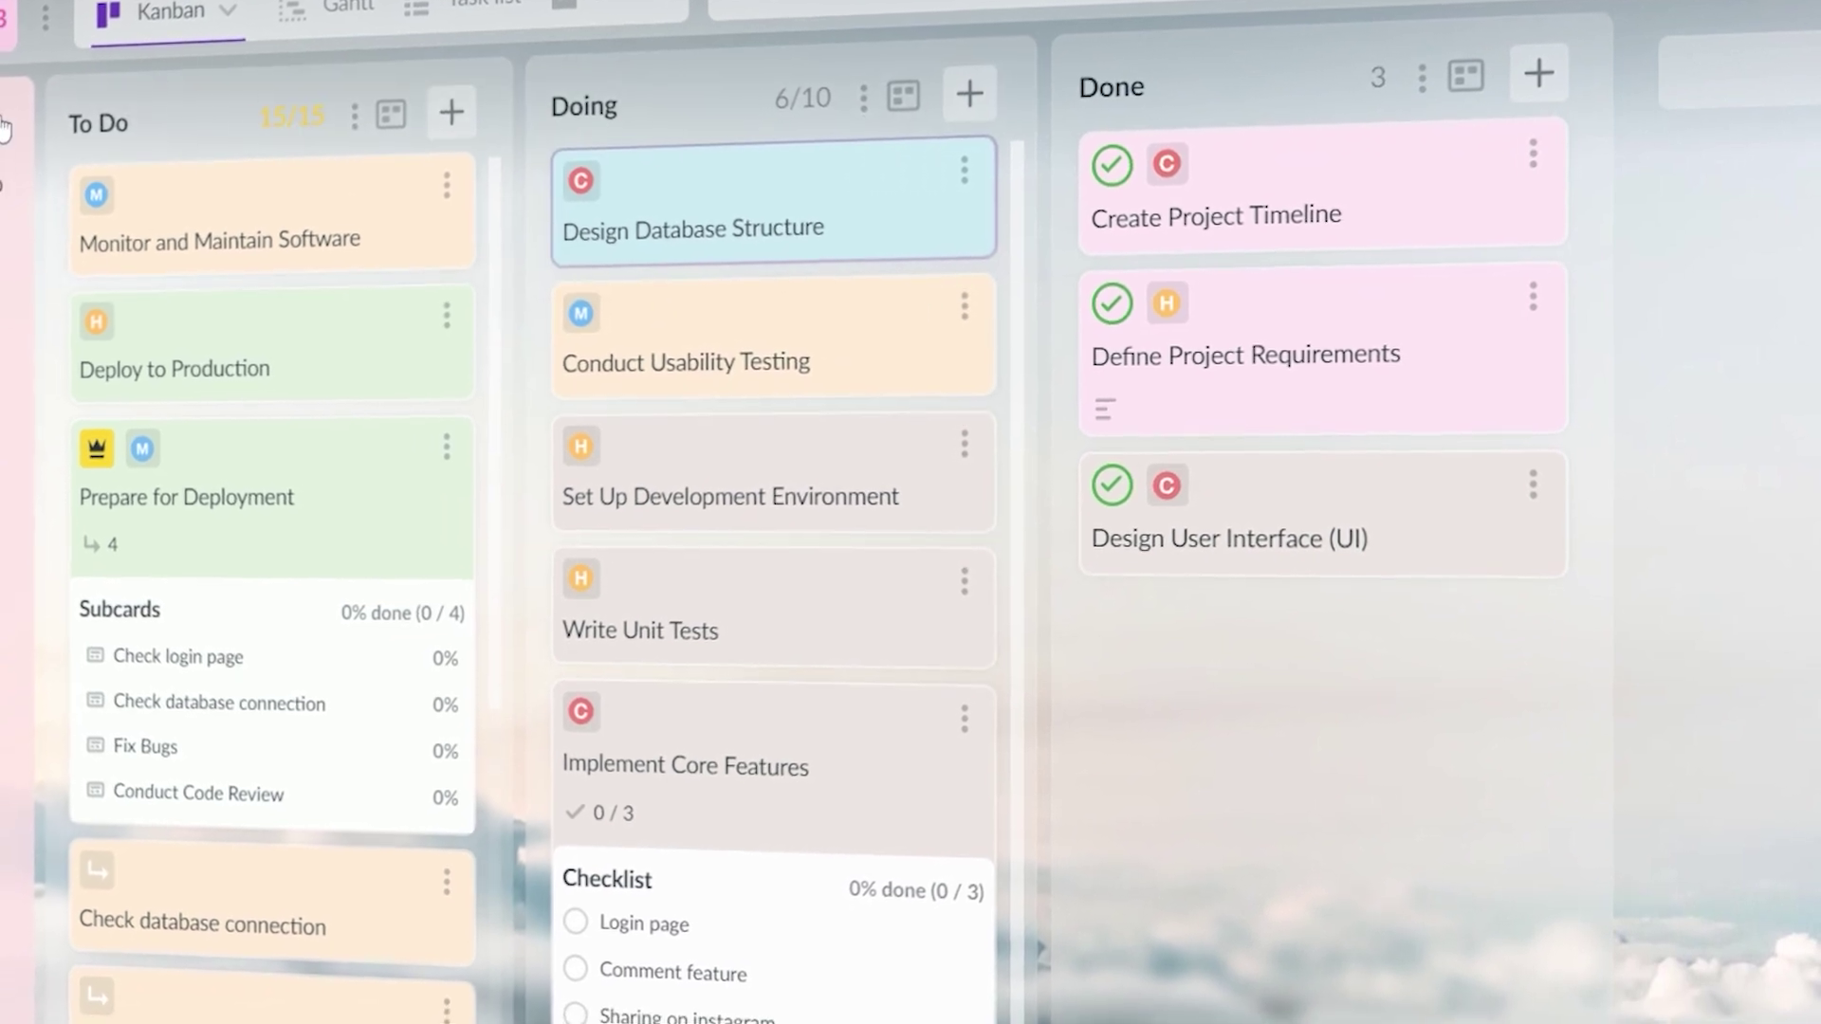
scroll(4, 128, "left", 5)
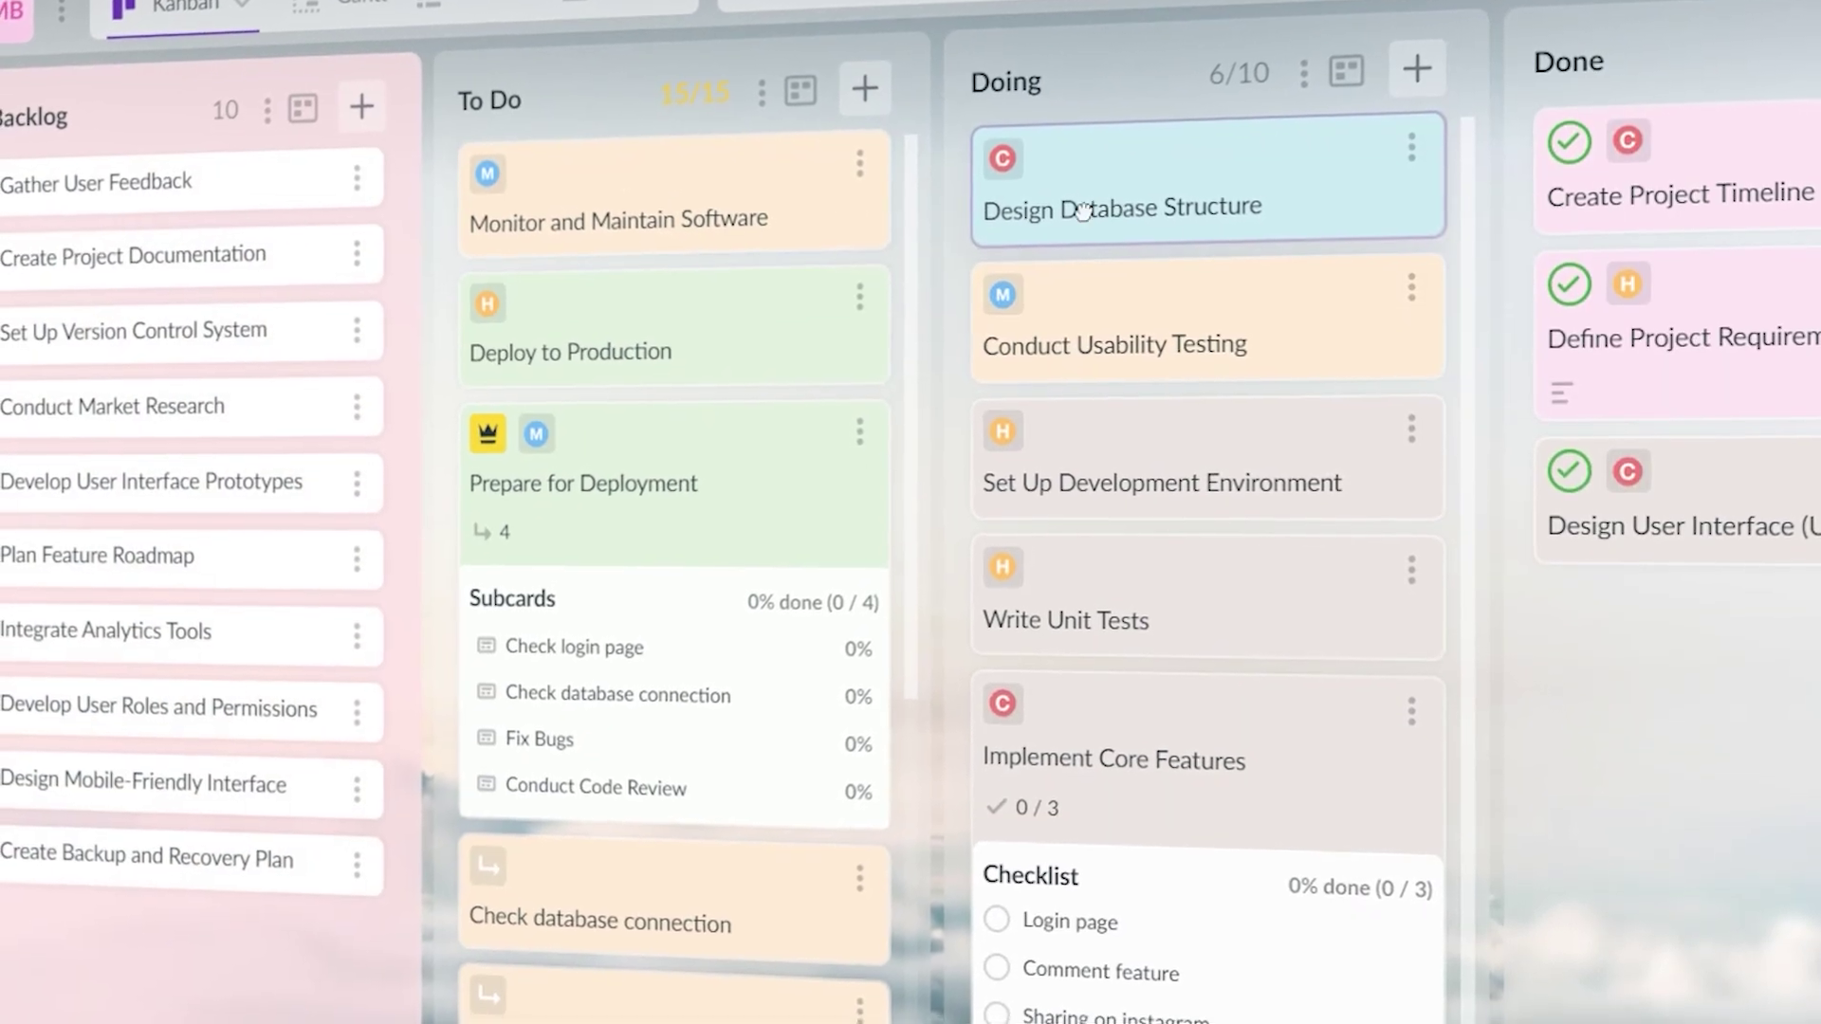
left_click_drag(1082, 209, 257, 191)
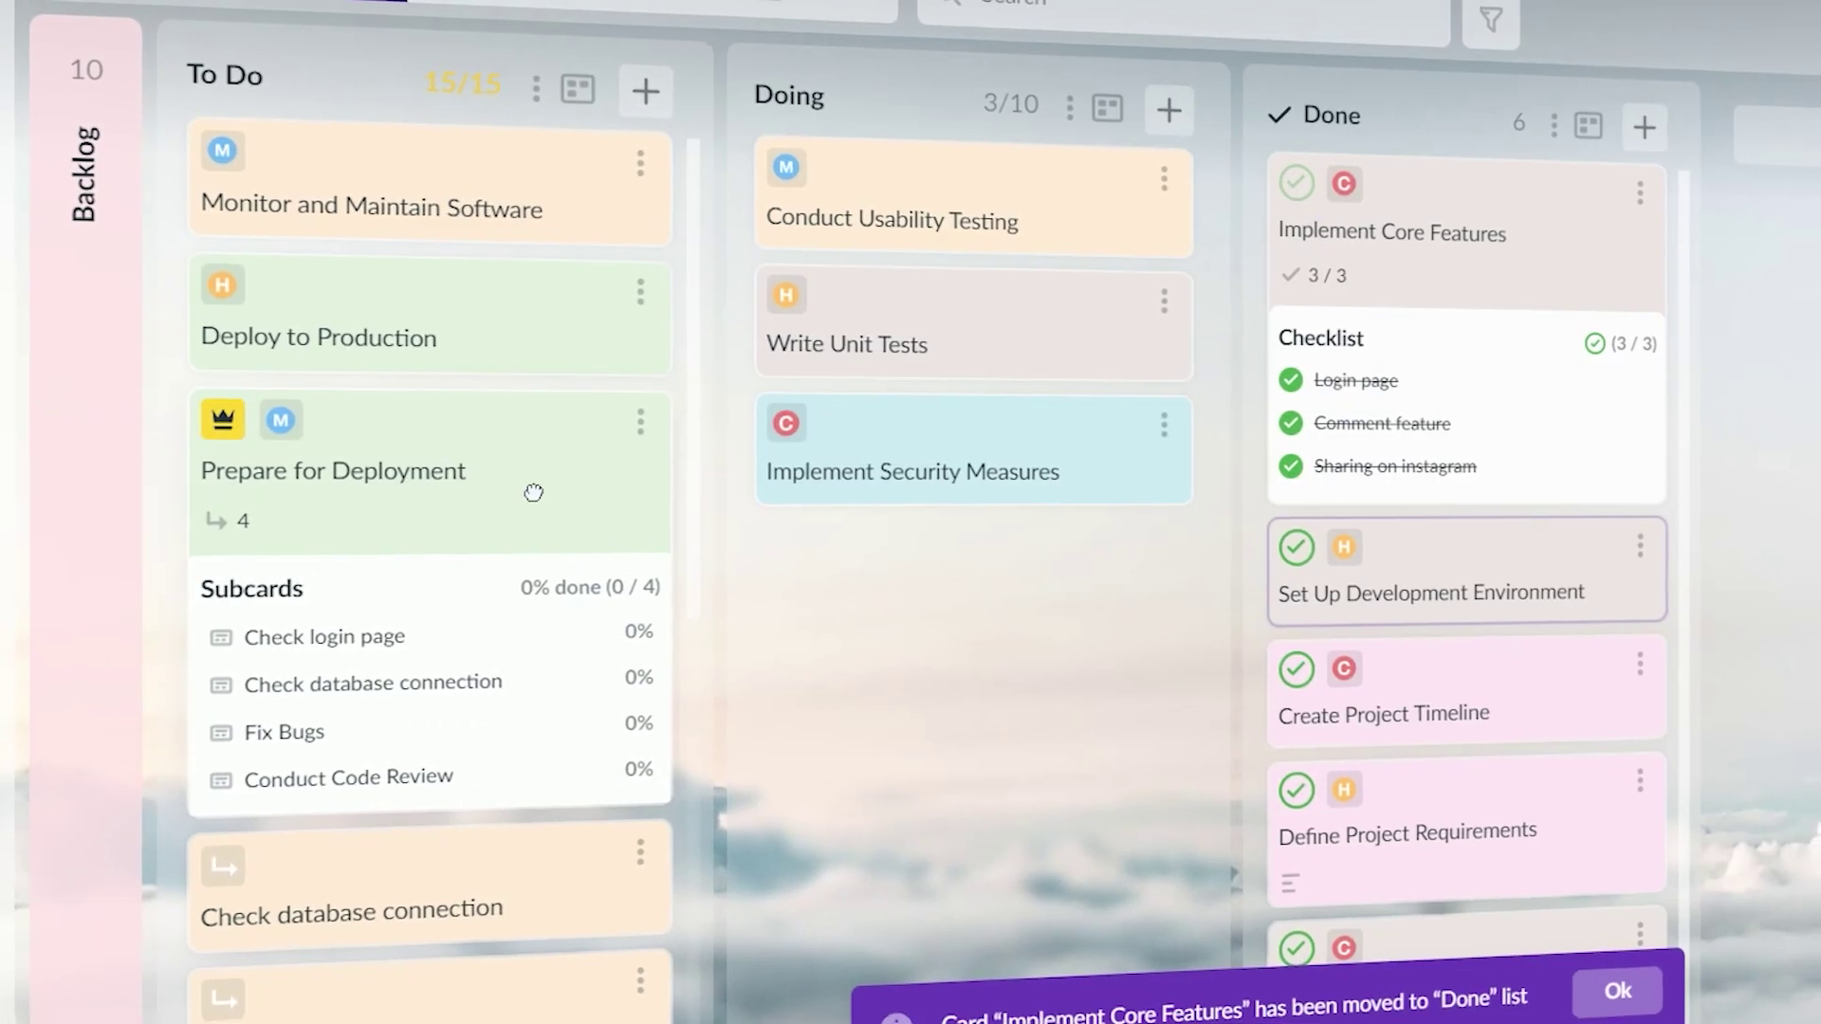
left_click_drag(858, 574, 834, 569)
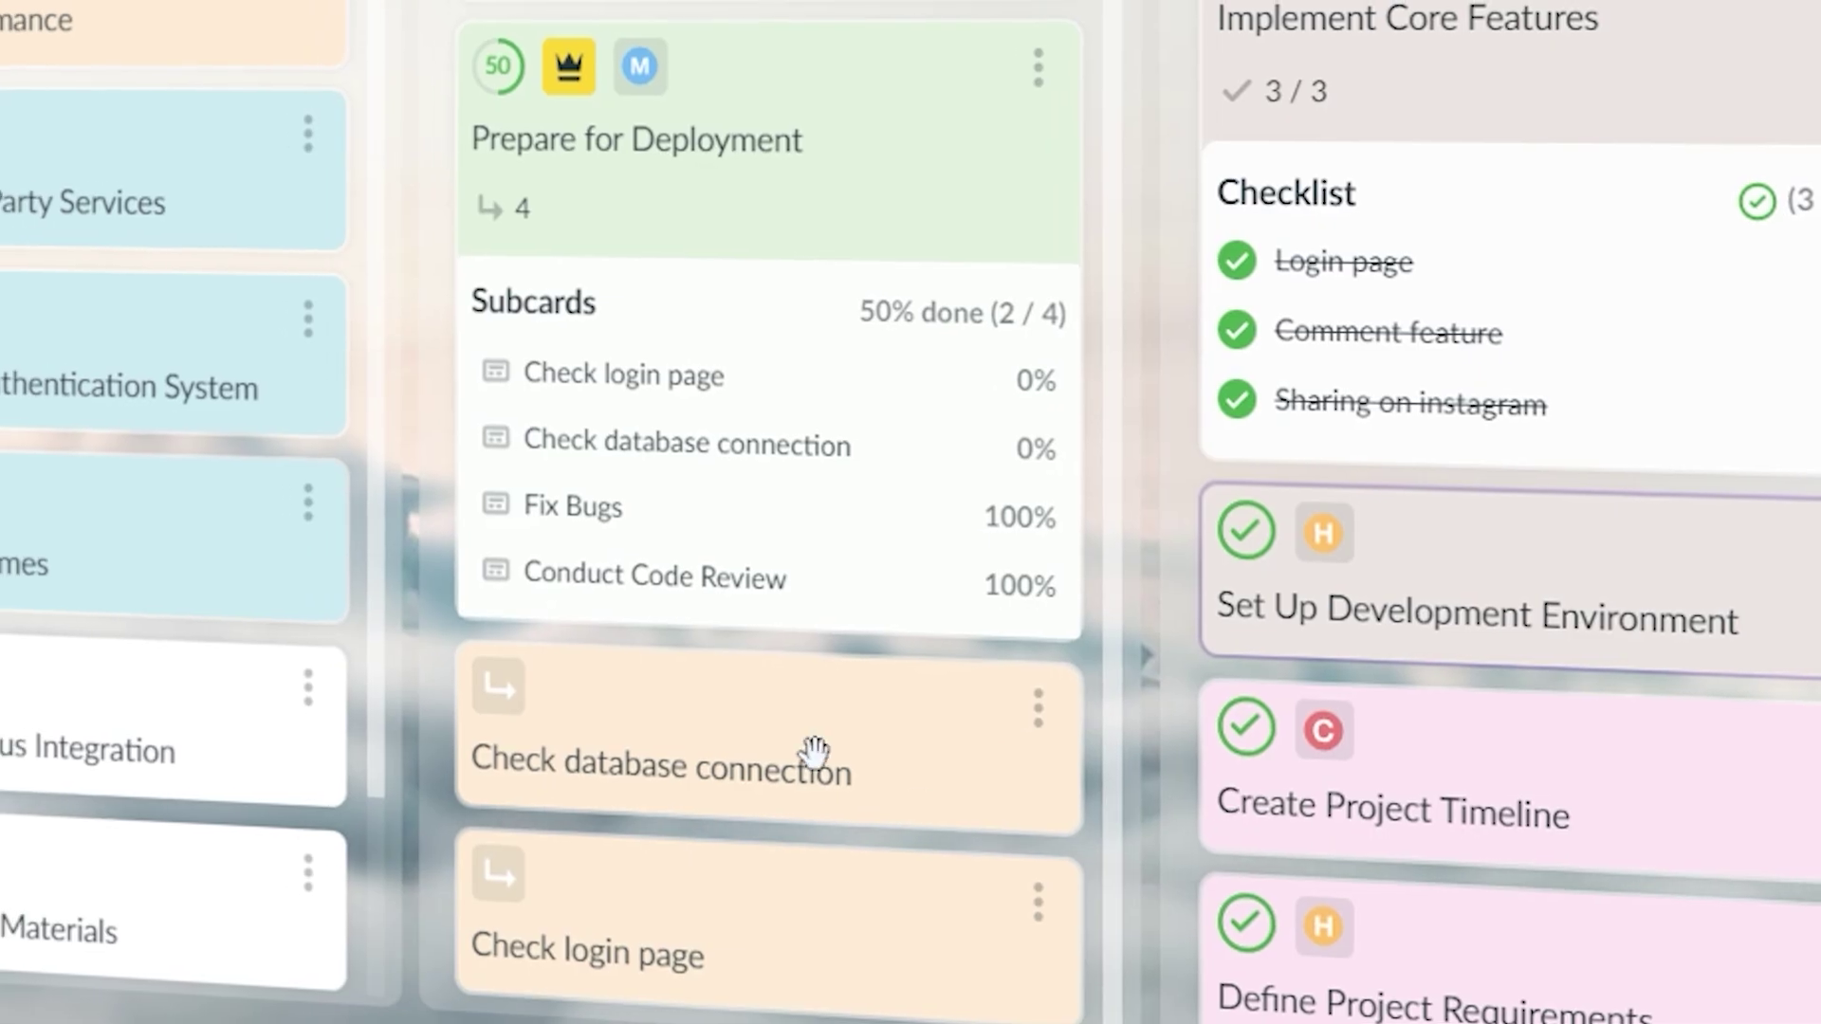
Mark the Check database connection and Check login page subcards as done together
left_click(809, 755)
left_click(1043, 996)
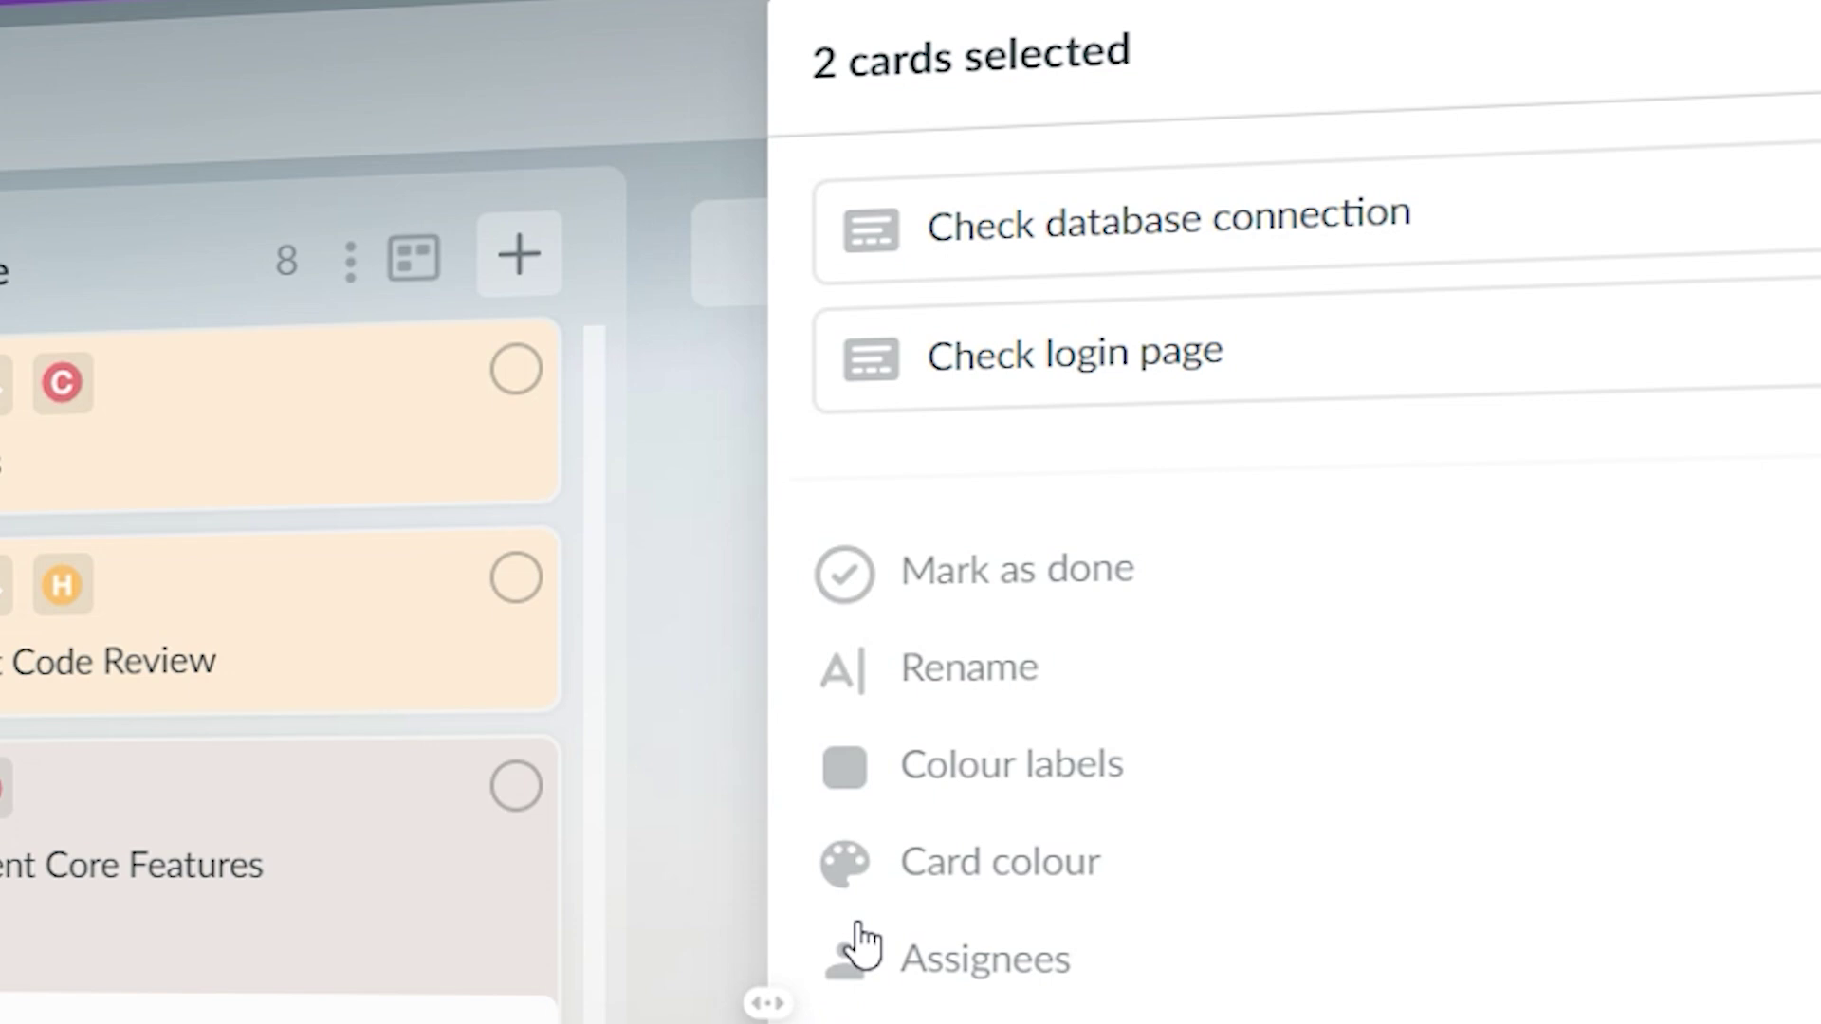
left_click(882, 512)
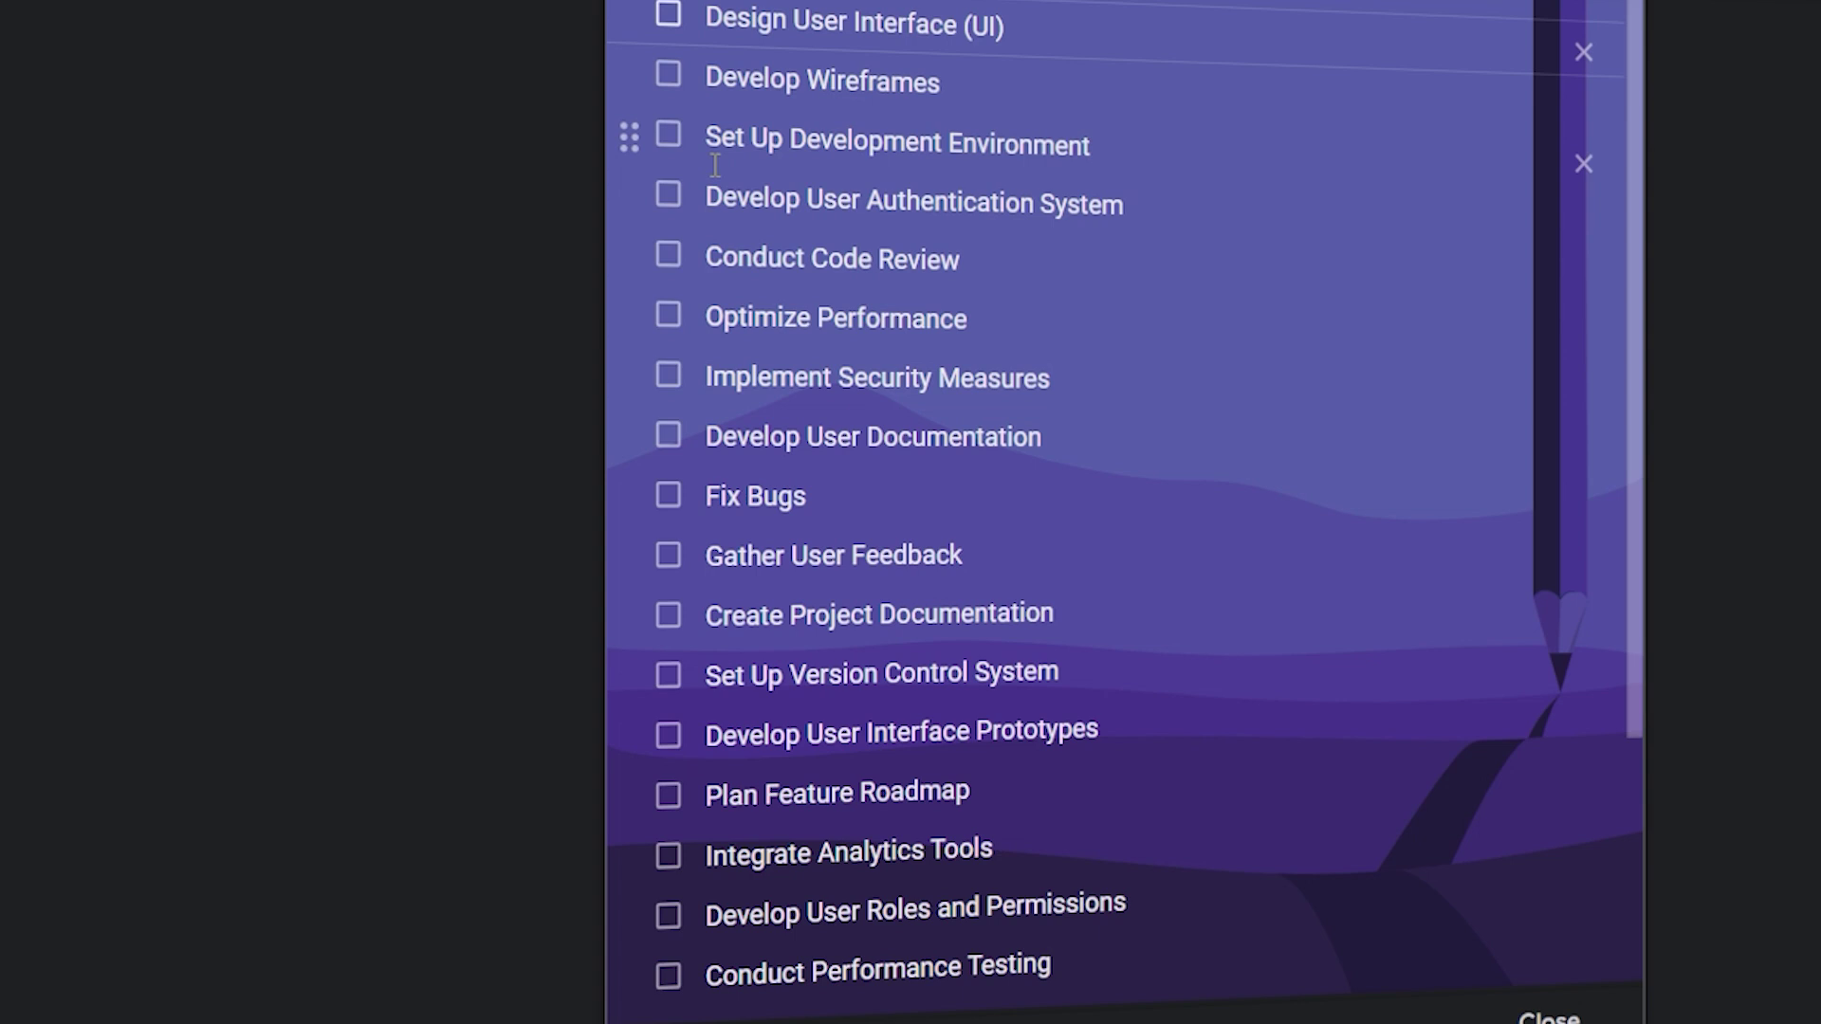
Tick off Conduct Code Review and Fix Bugs in the task list
left_click(698, 294)
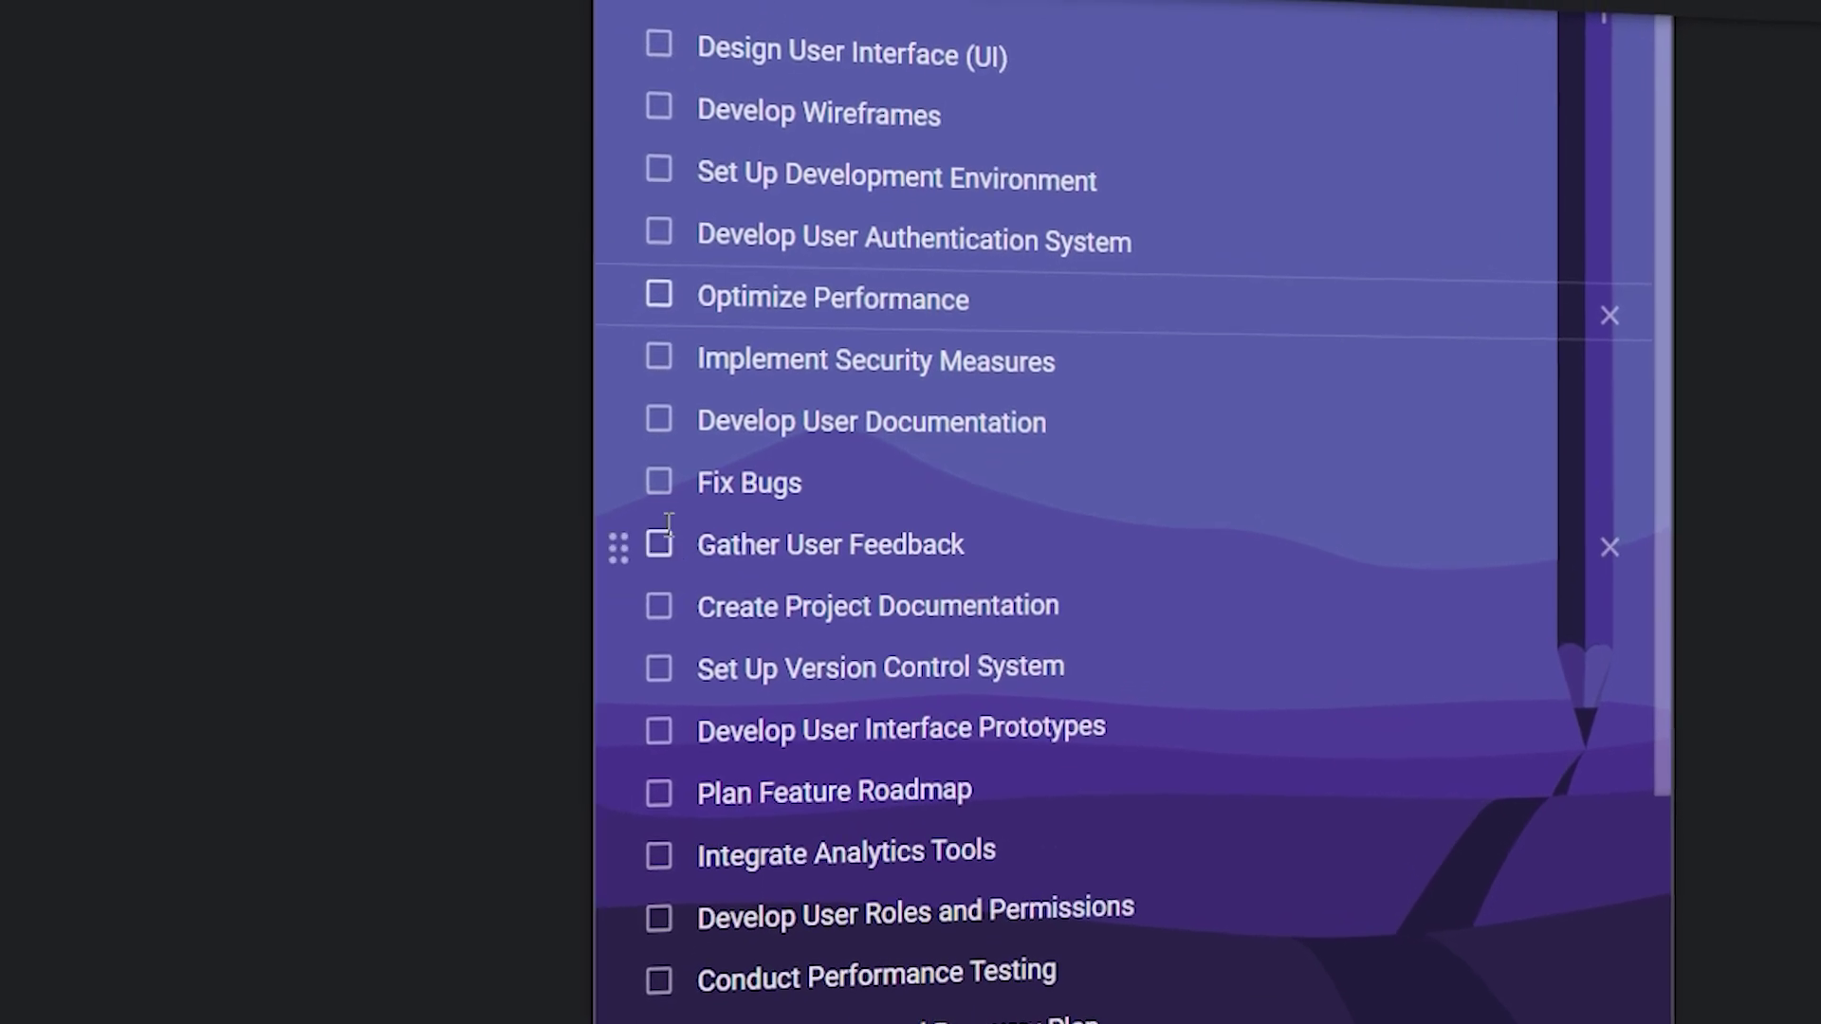
left_click(664, 504)
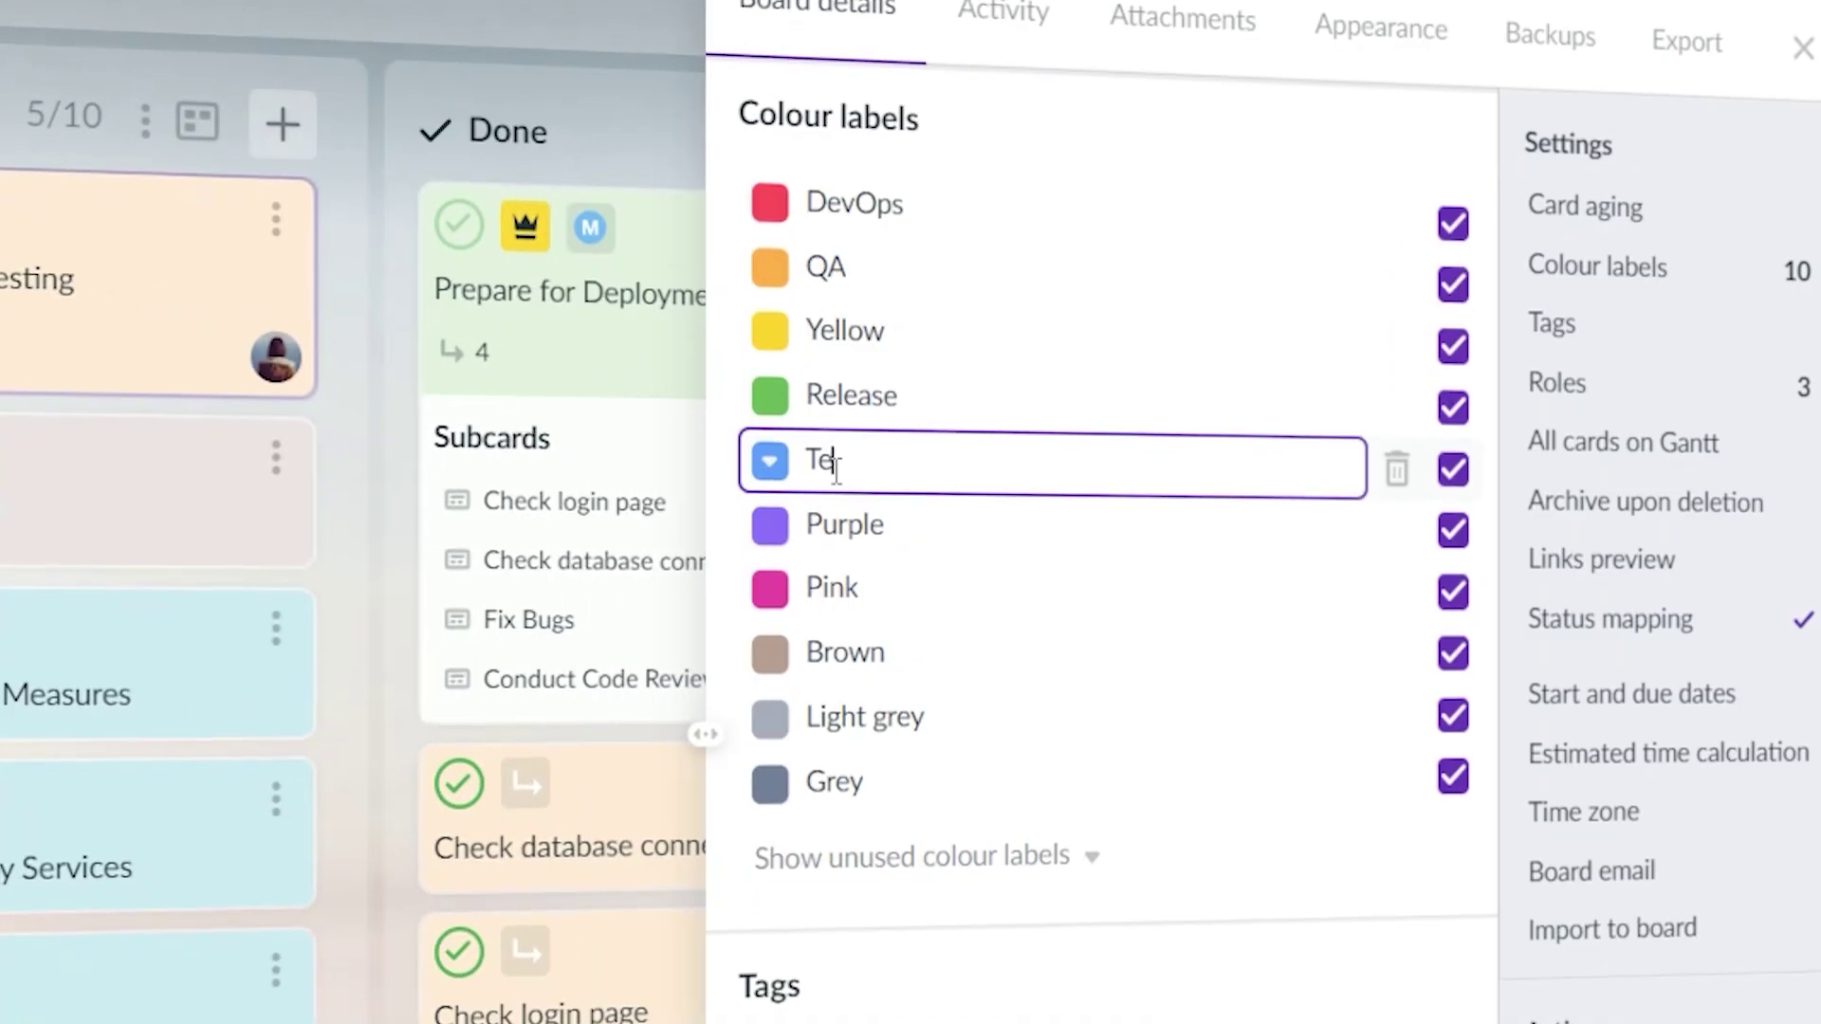
Rename a colour label to Testing, applying it to Conduct Usability Testing and DevOps to Implement Security Measures
type("sting")
key("Return")
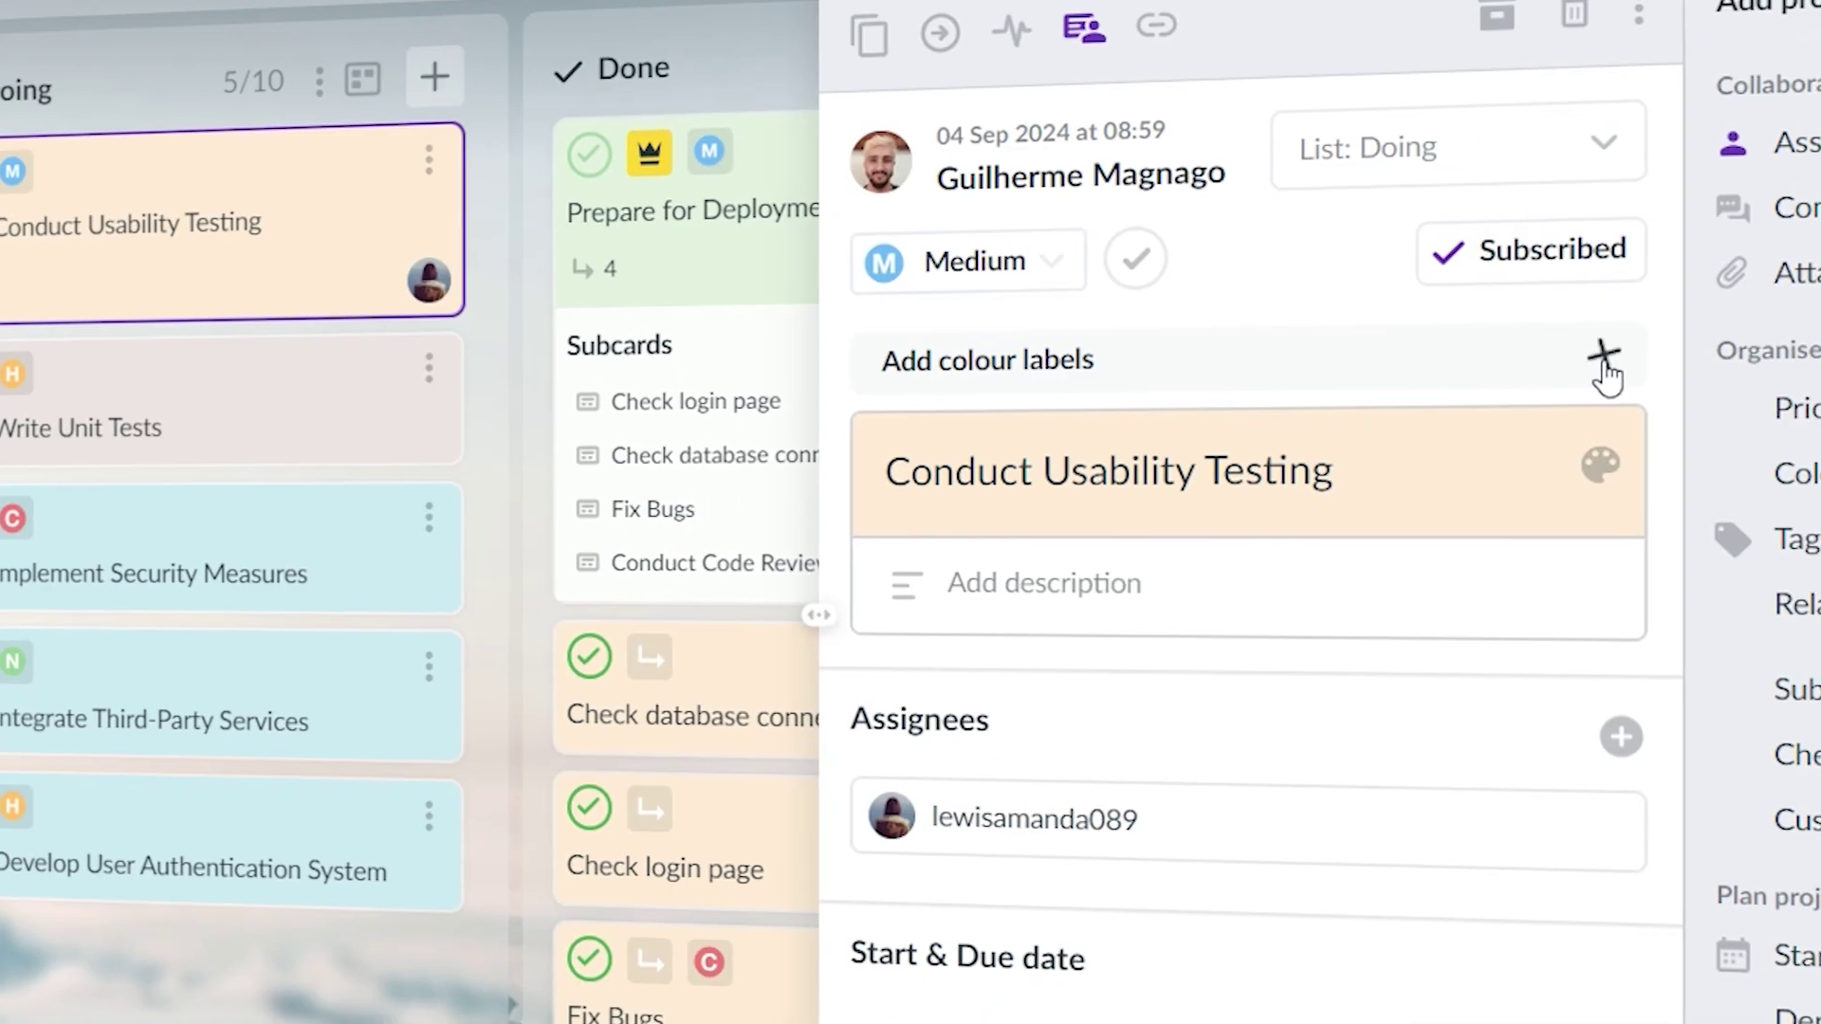
left_click(1595, 356)
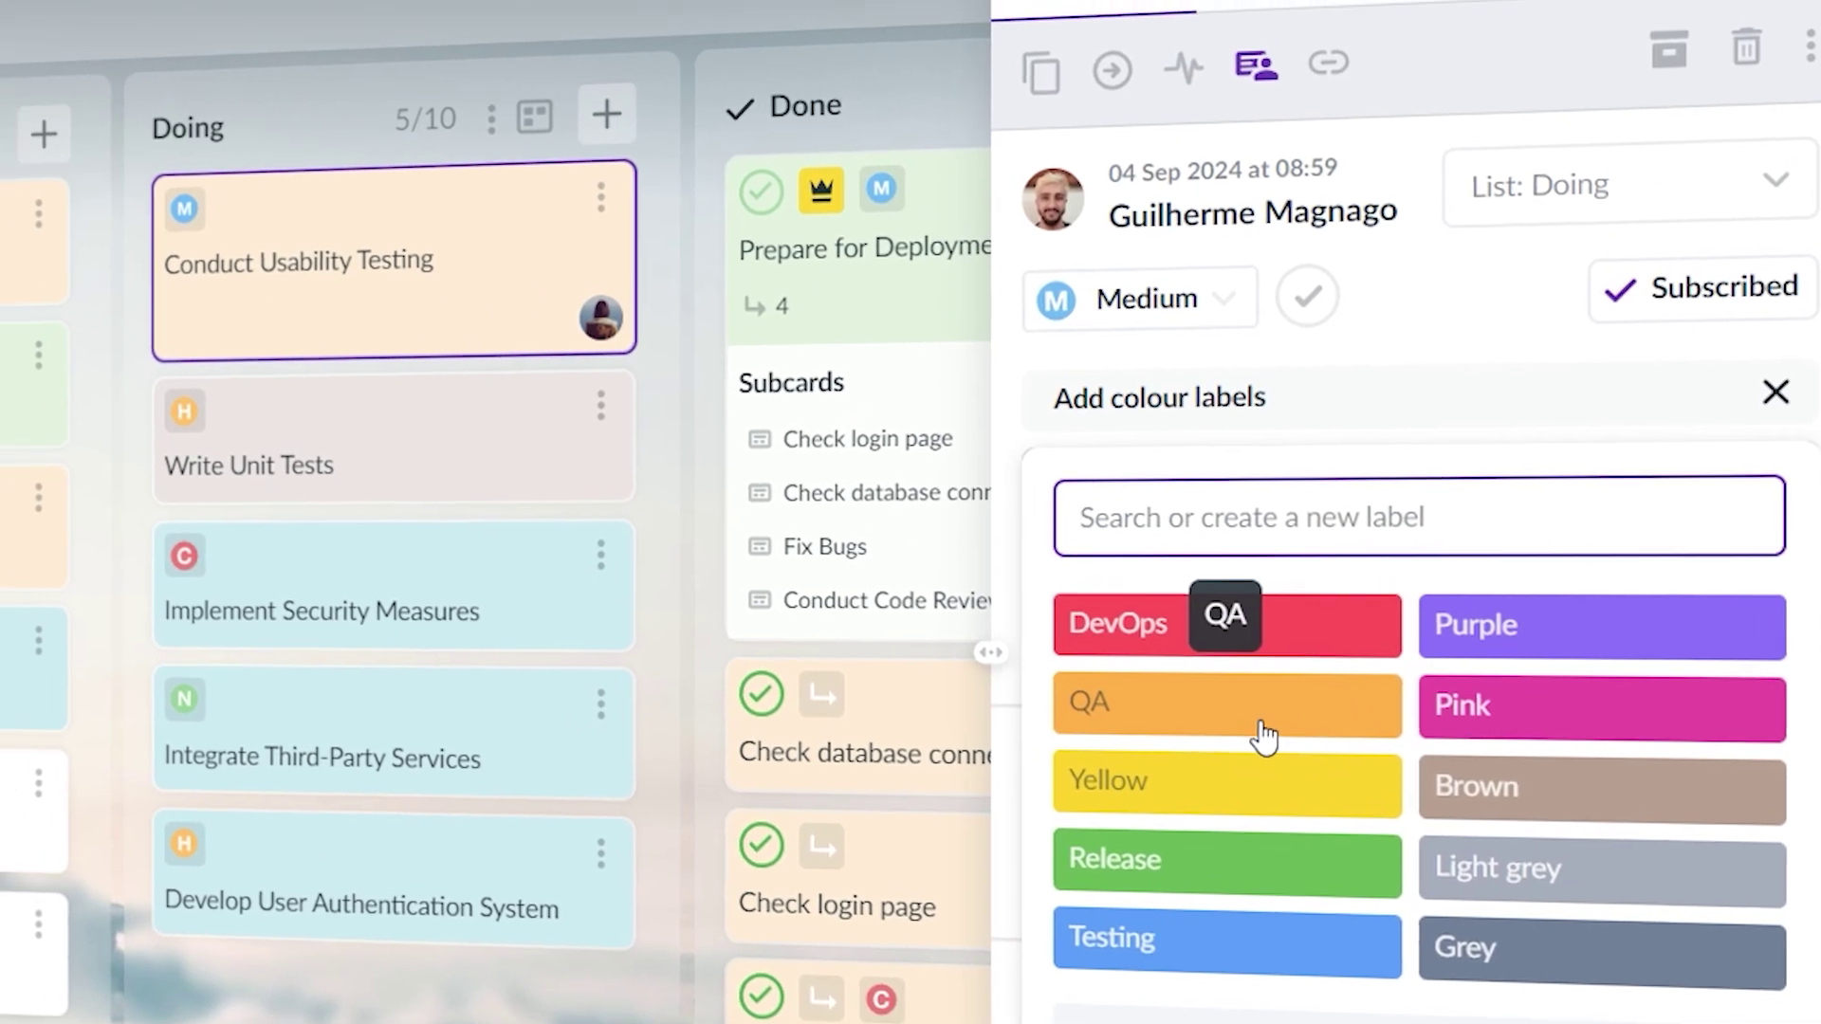
left_click(1227, 939)
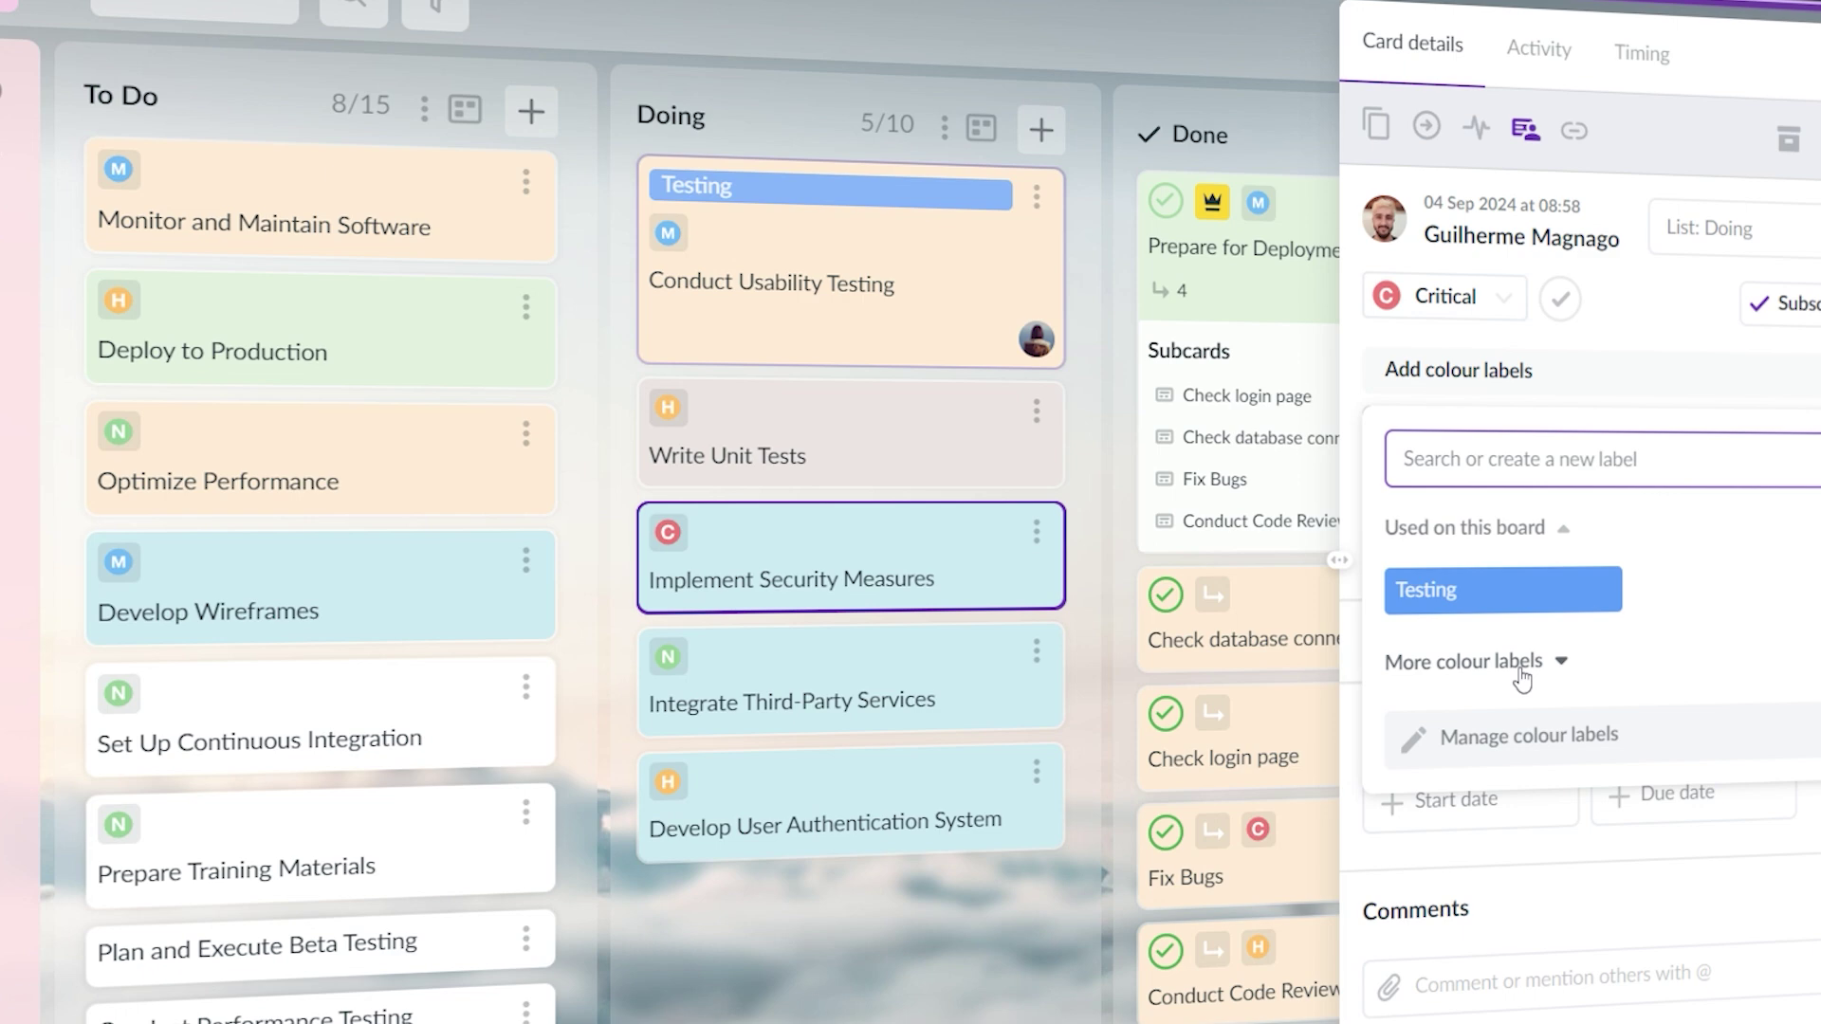
left_click(1521, 664)
left_click(1479, 738)
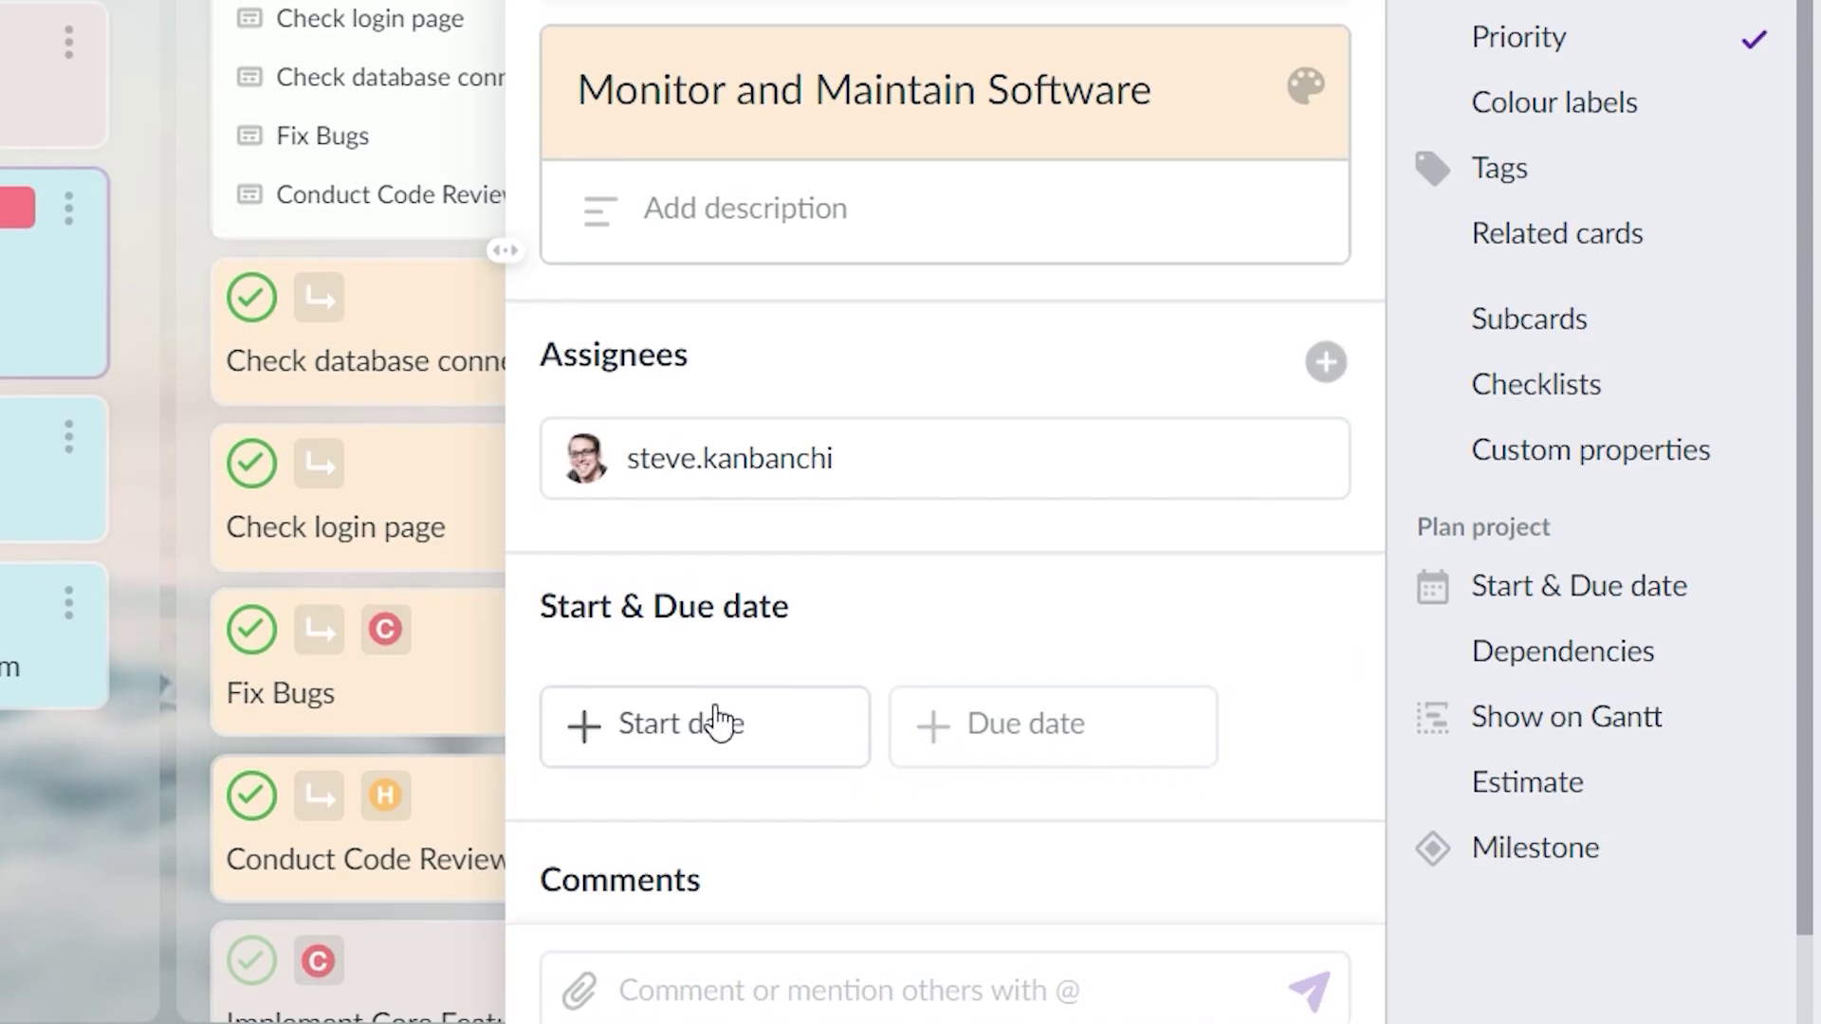
Give Monitor and Maintain Software a start date of 11 September
left_click(711, 719)
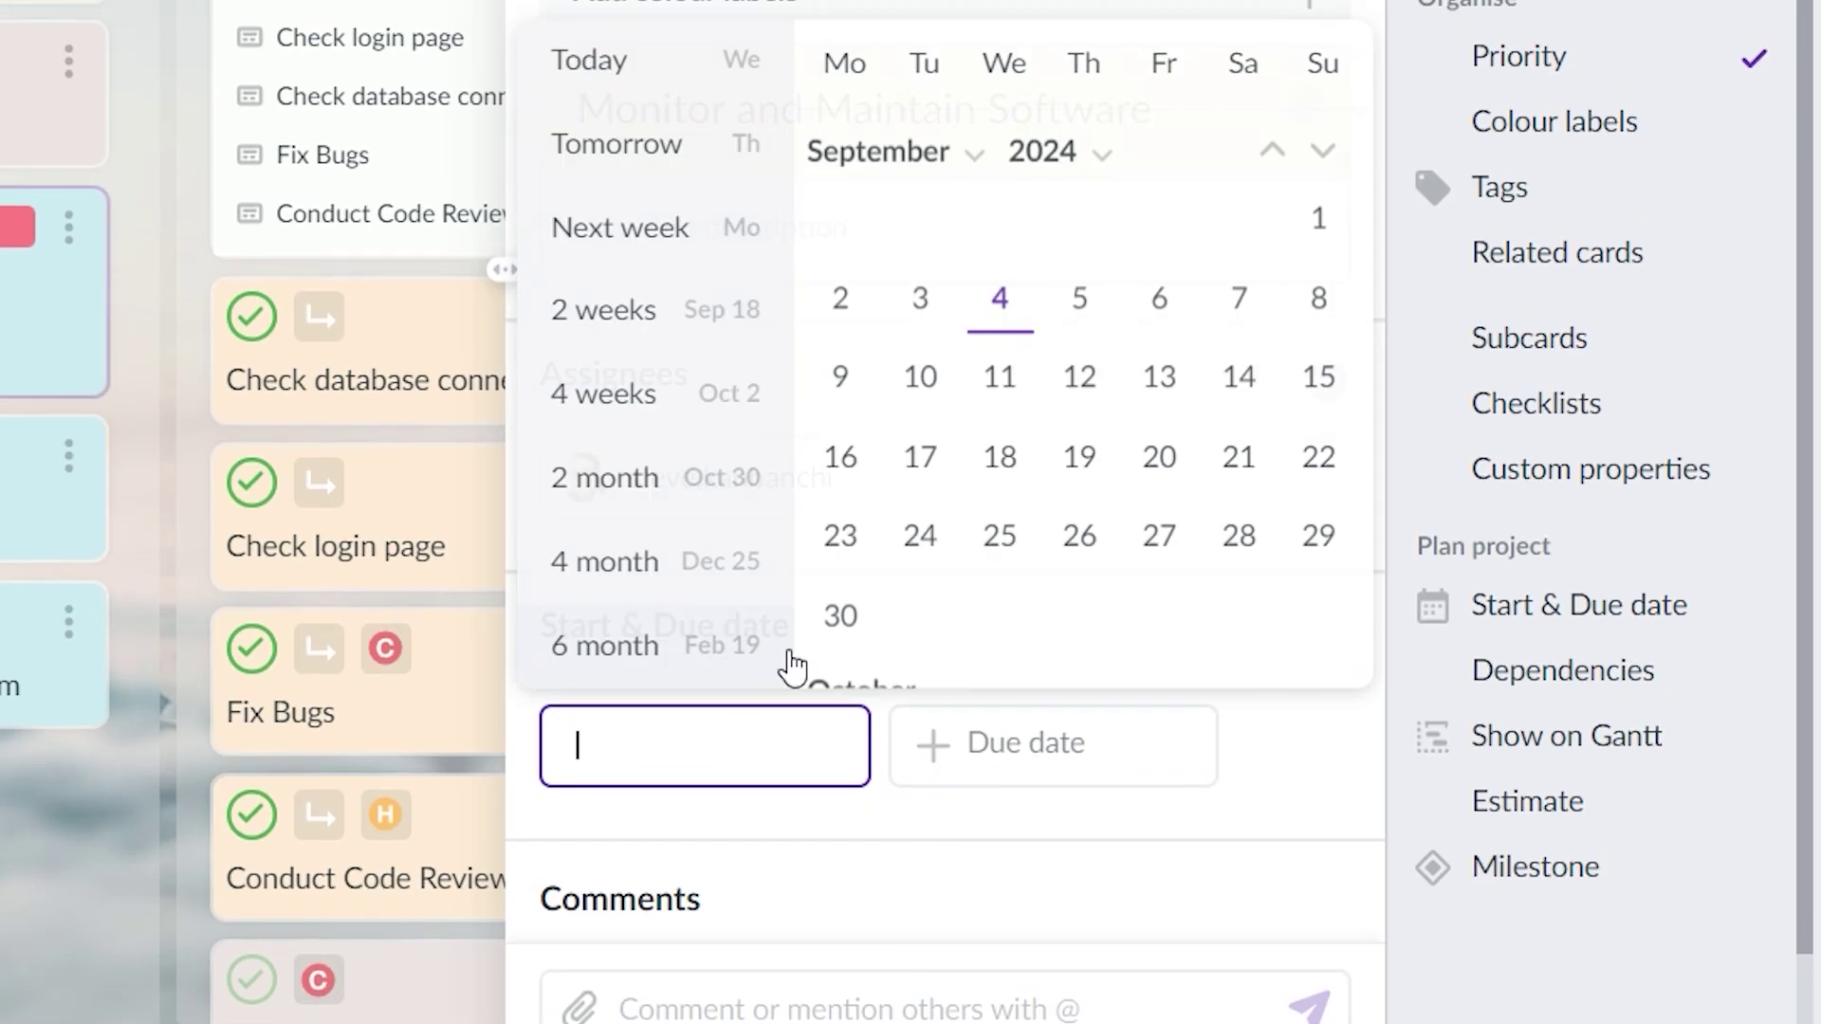
left_click(1000, 396)
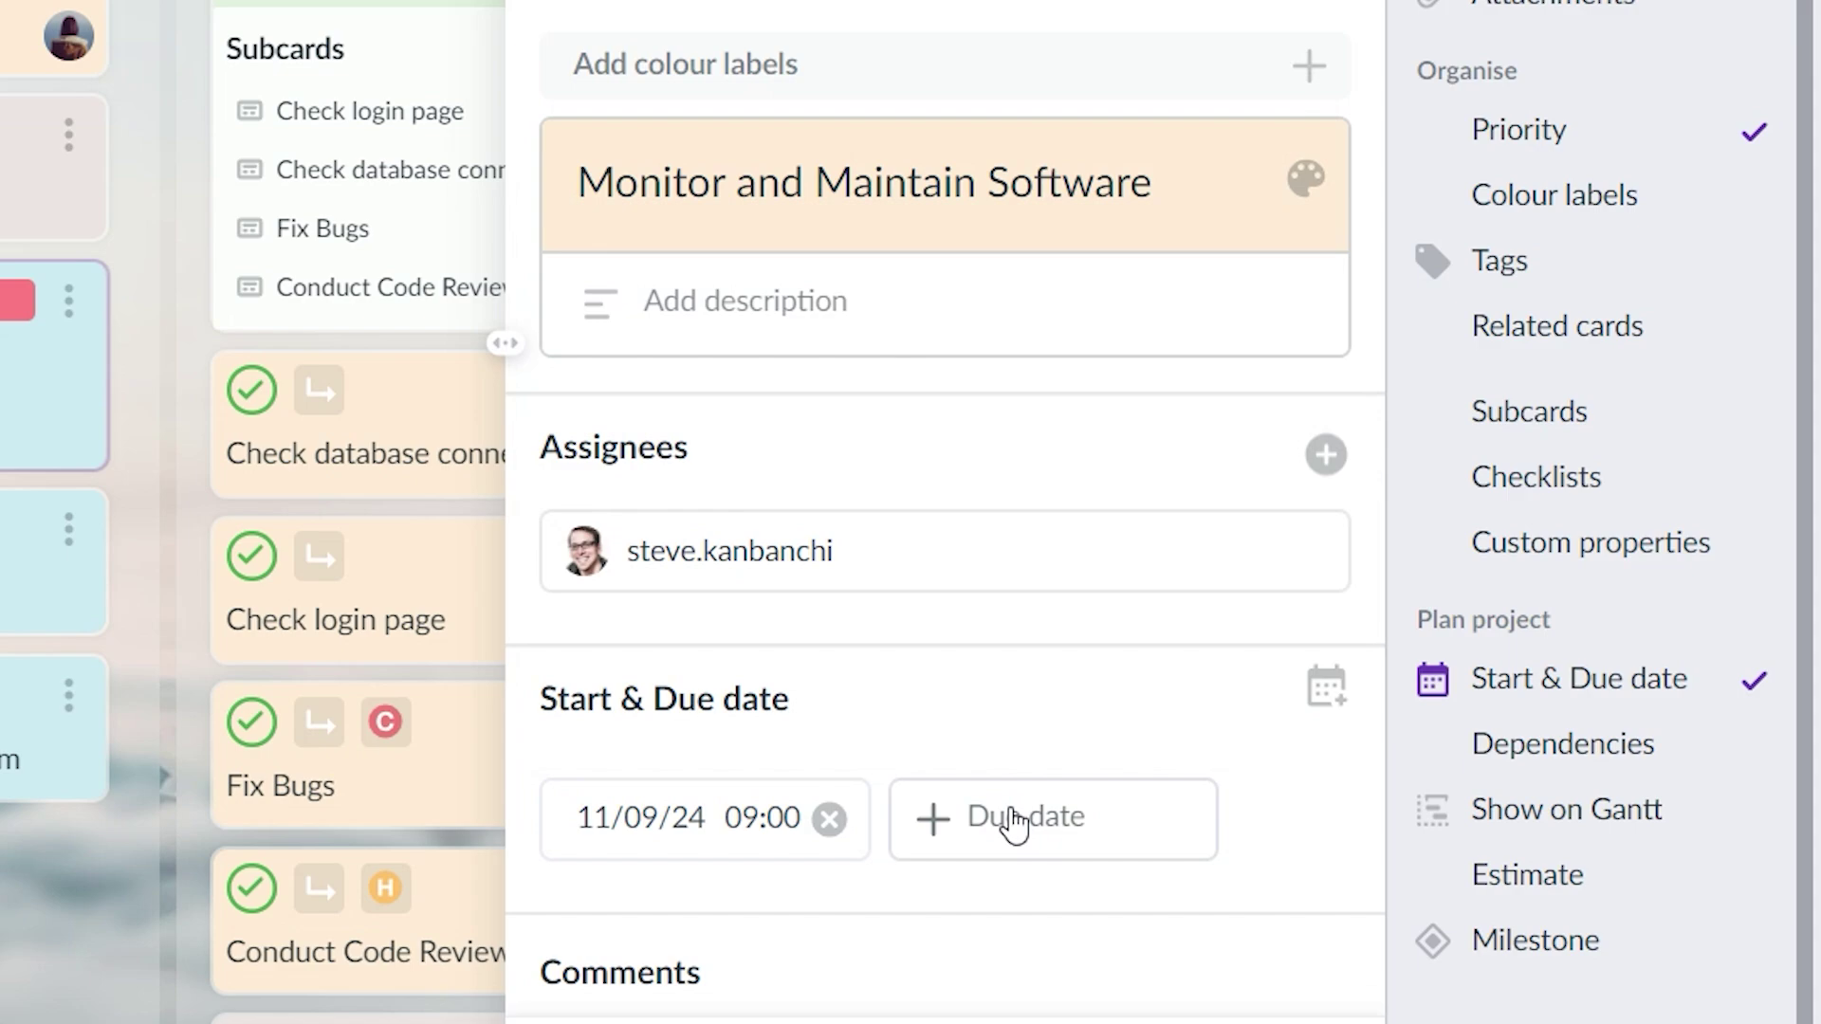
left_click(1008, 794)
Set the due date to 18 September, then stop the timer and save it with 'Worked on this!'
left_click(1008, 513)
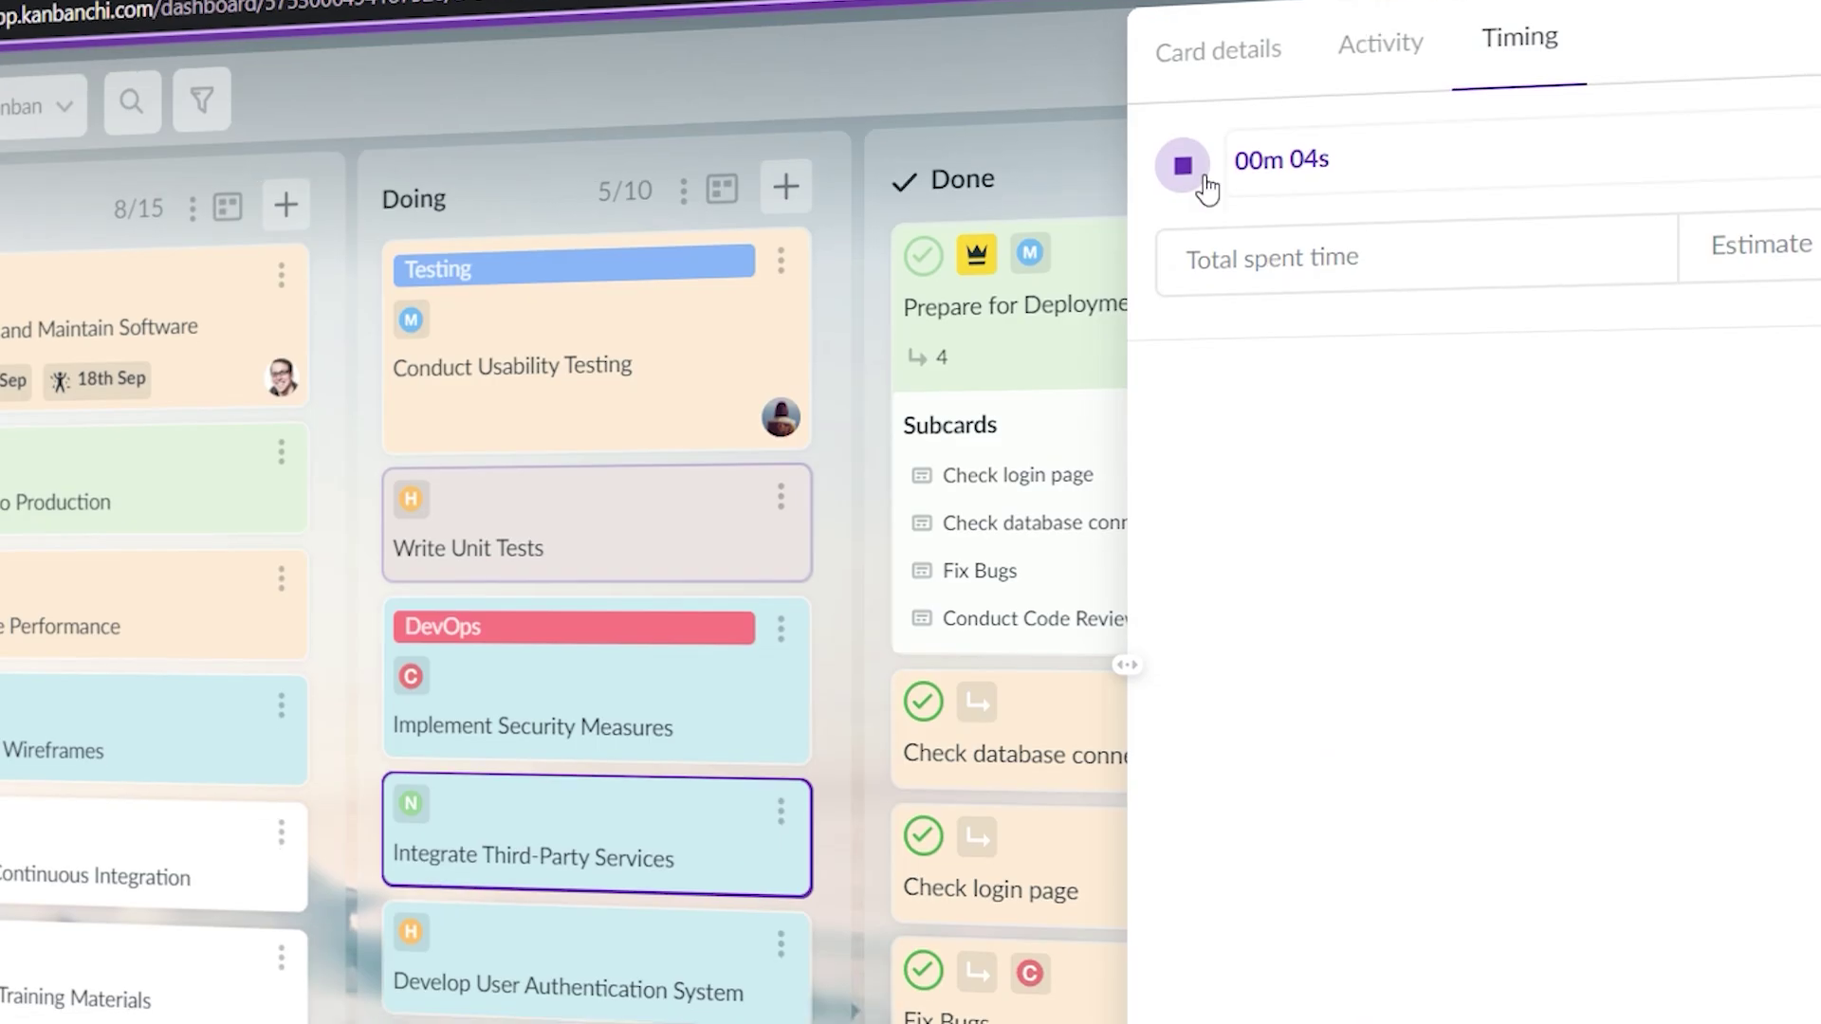
left_click(1203, 187)
left_click(805, 532)
type("Worked on this!")
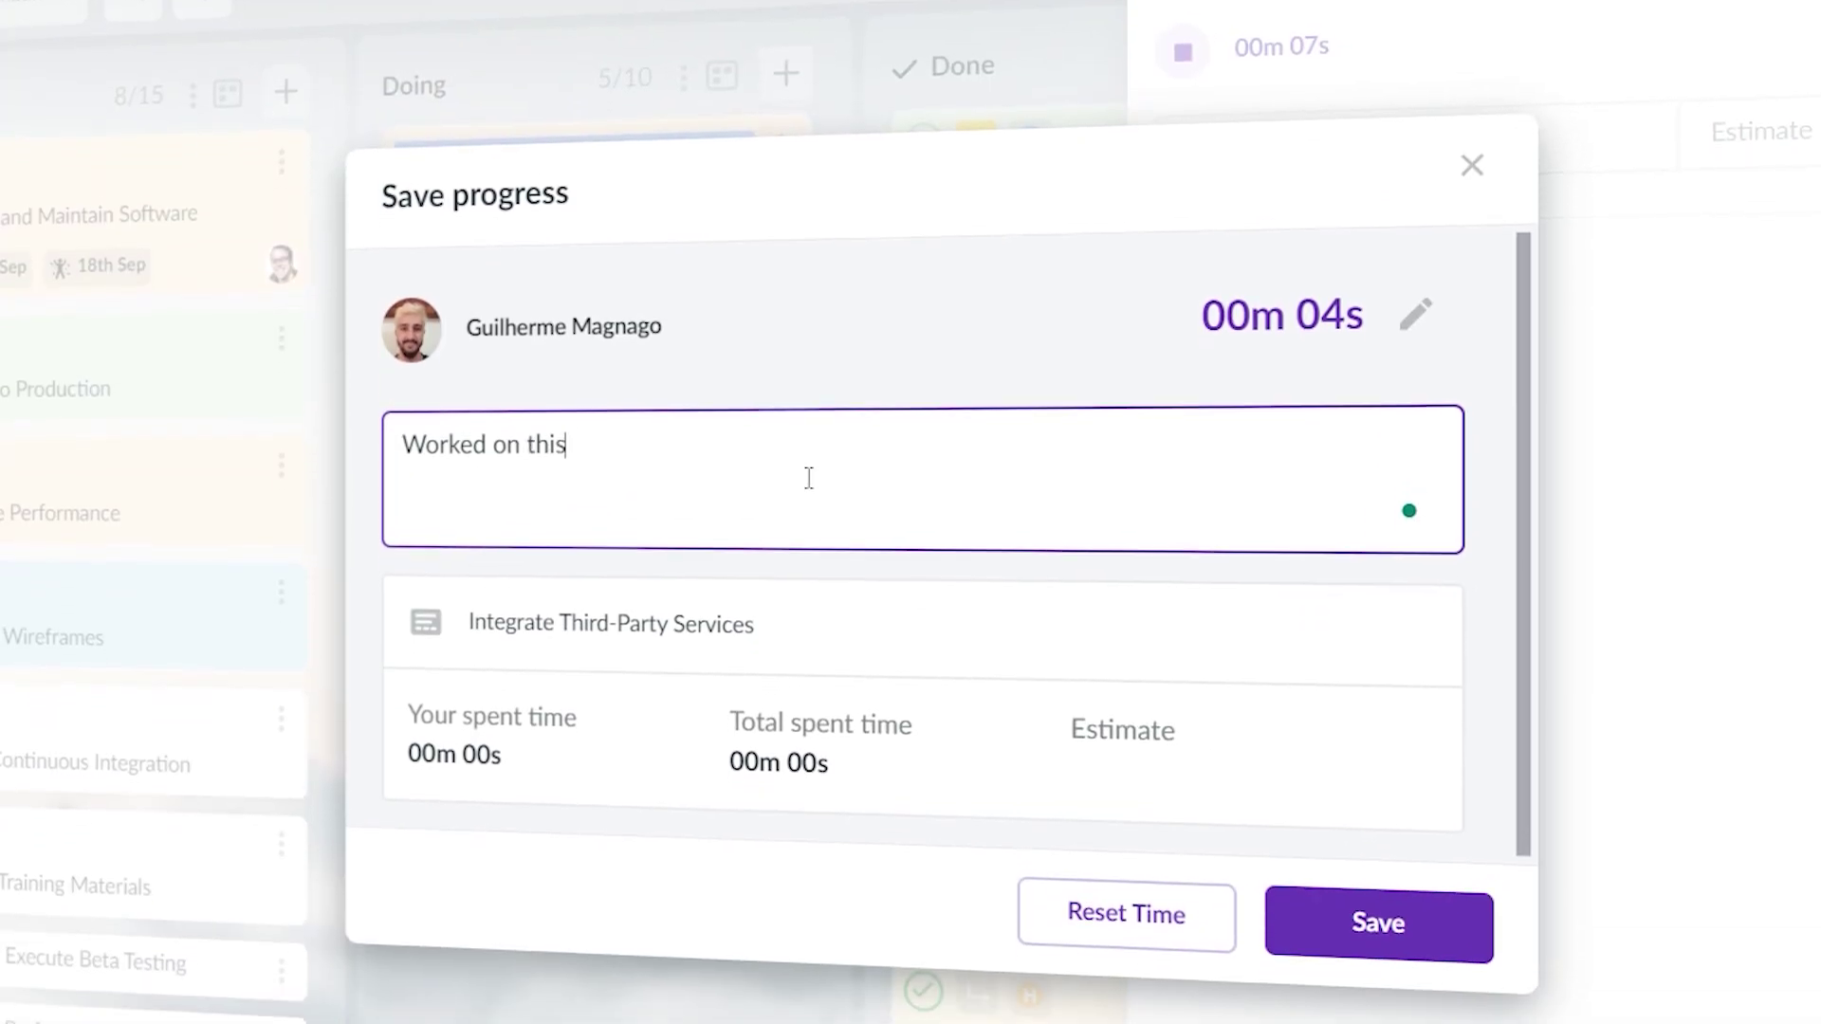
left_click(1365, 948)
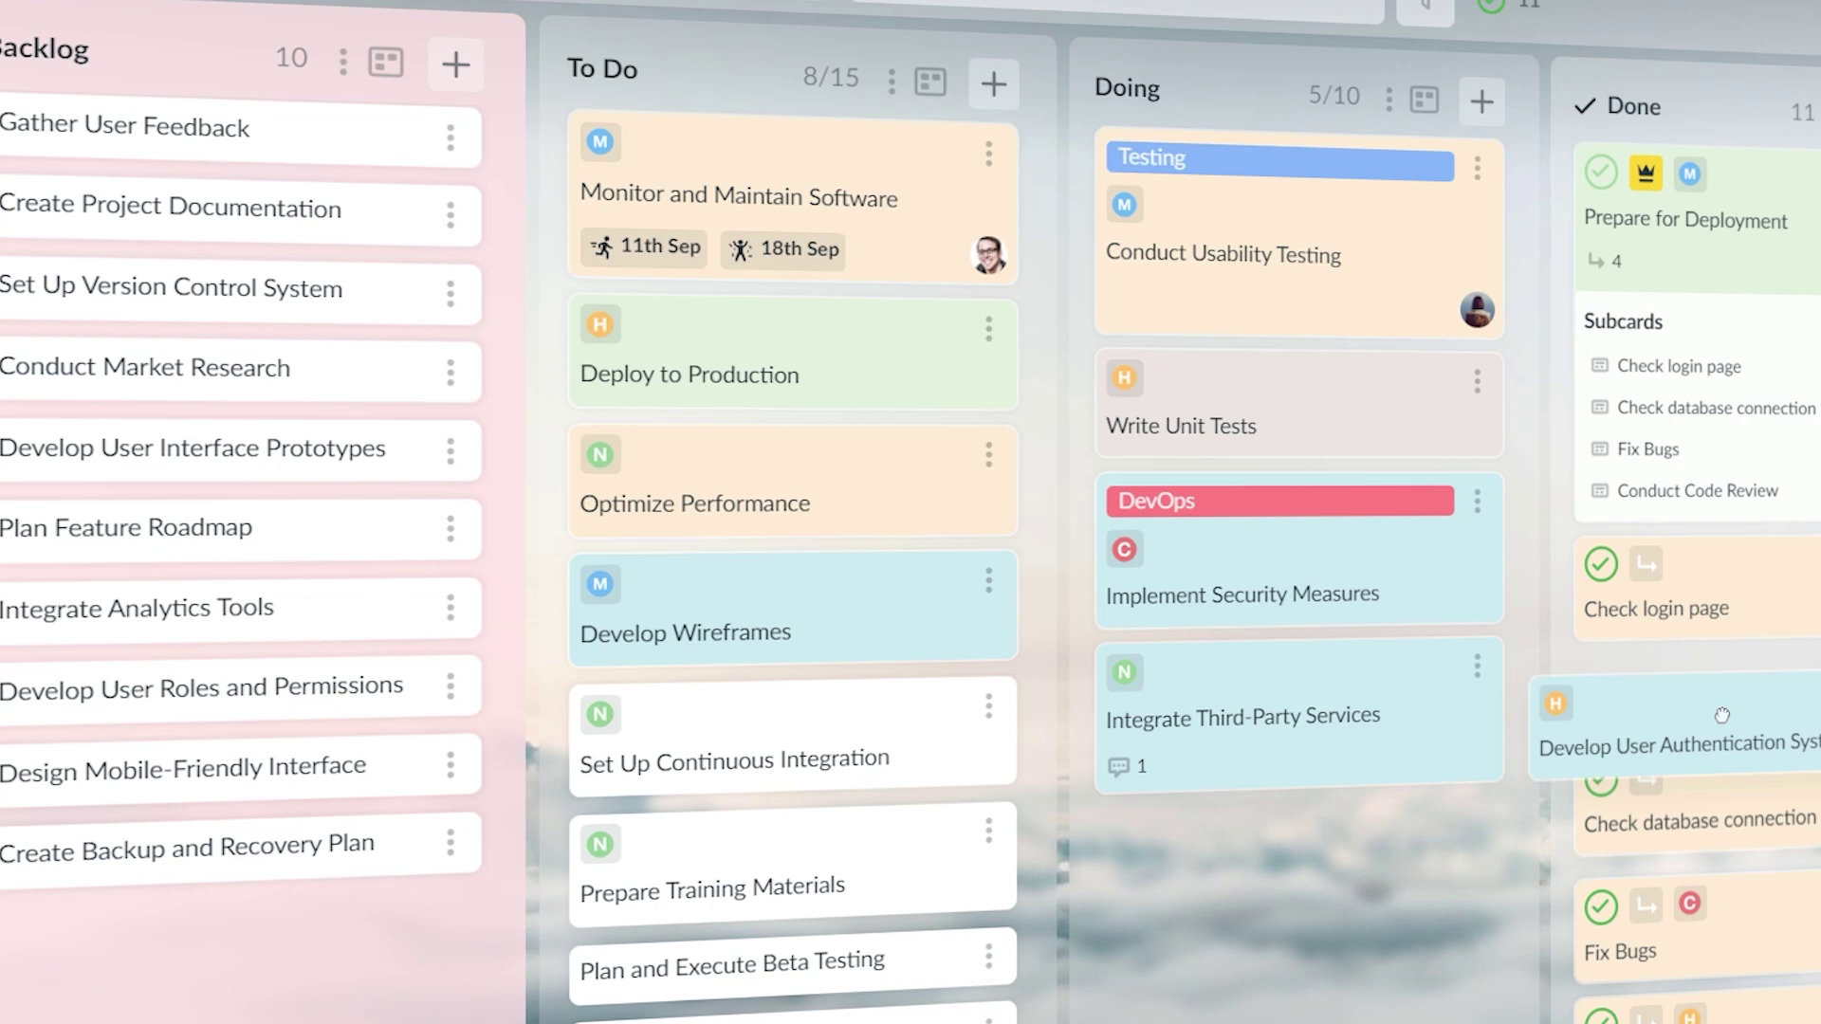
Move three cards into Done, Deploy to Production into Doing, and Create Project Documentation into To Do
left_click_drag(749, 626, 1223, 863)
left_click_drag(664, 359, 1128, 398)
left_click_drag(189, 194, 313, 284)
left_click_drag(533, 511, 569, 744)
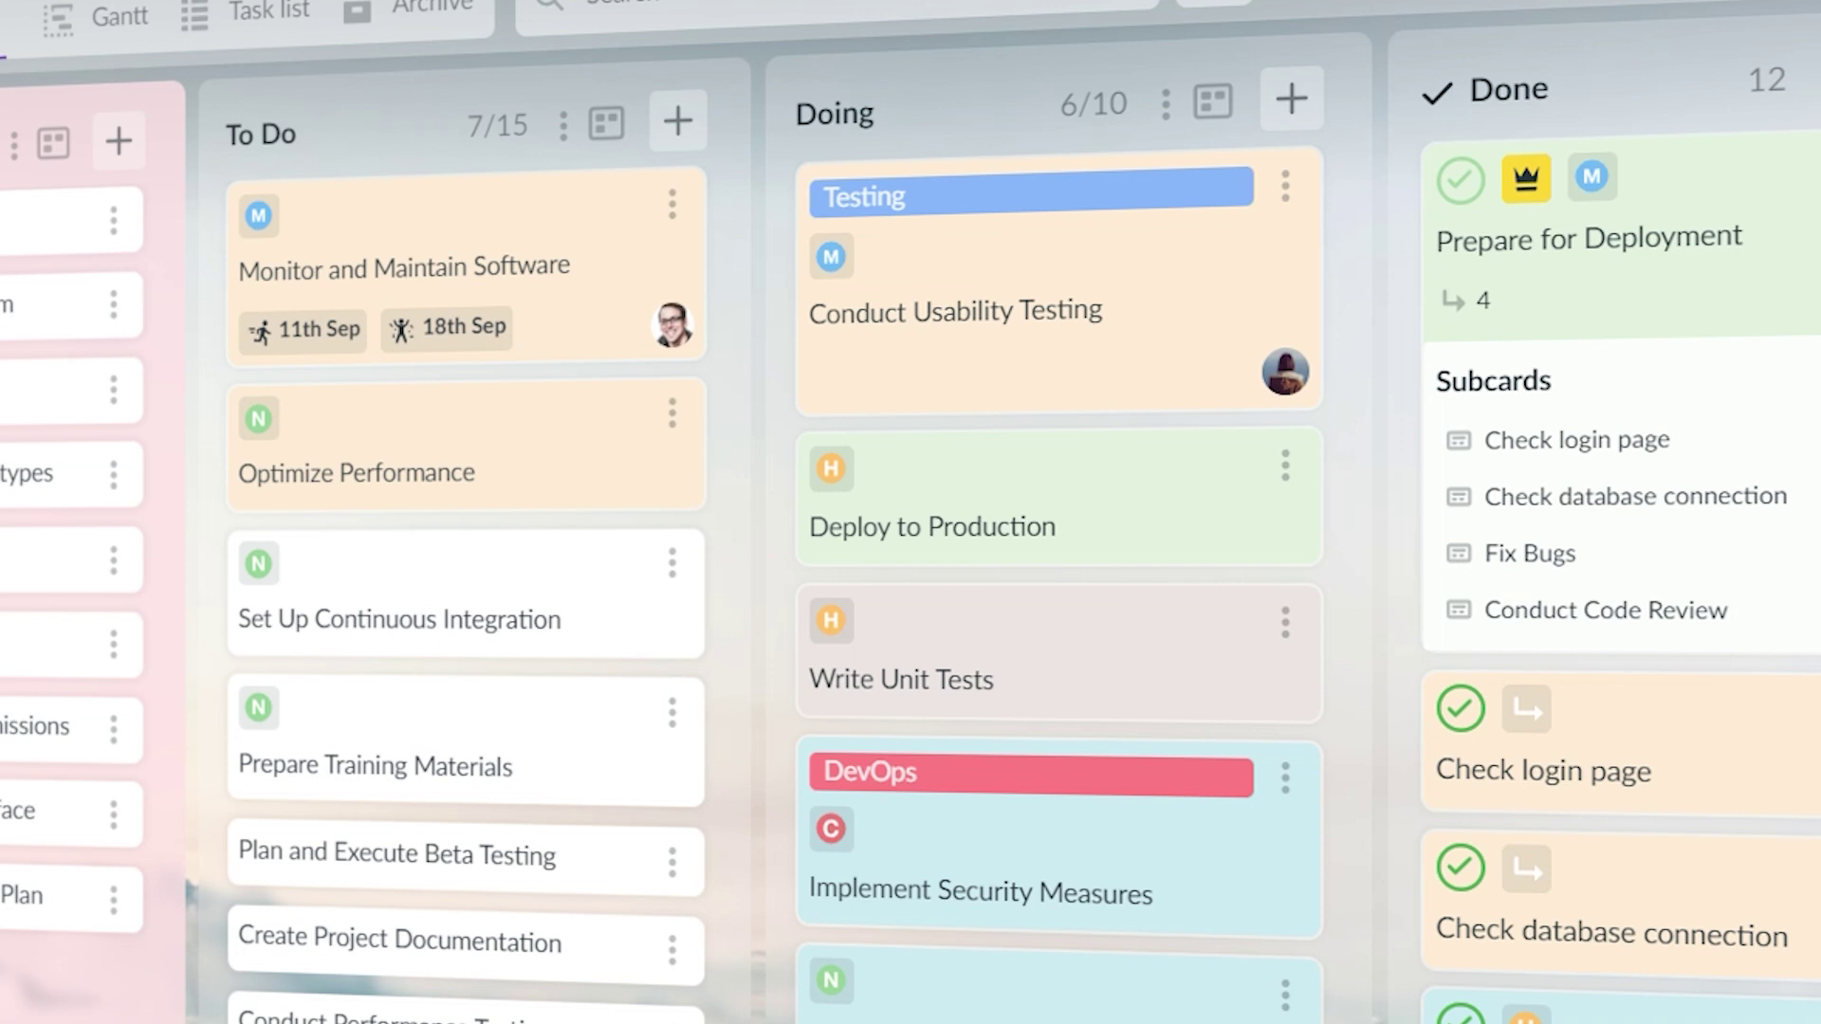
left_click_drag(844, 721, 1472, 706)
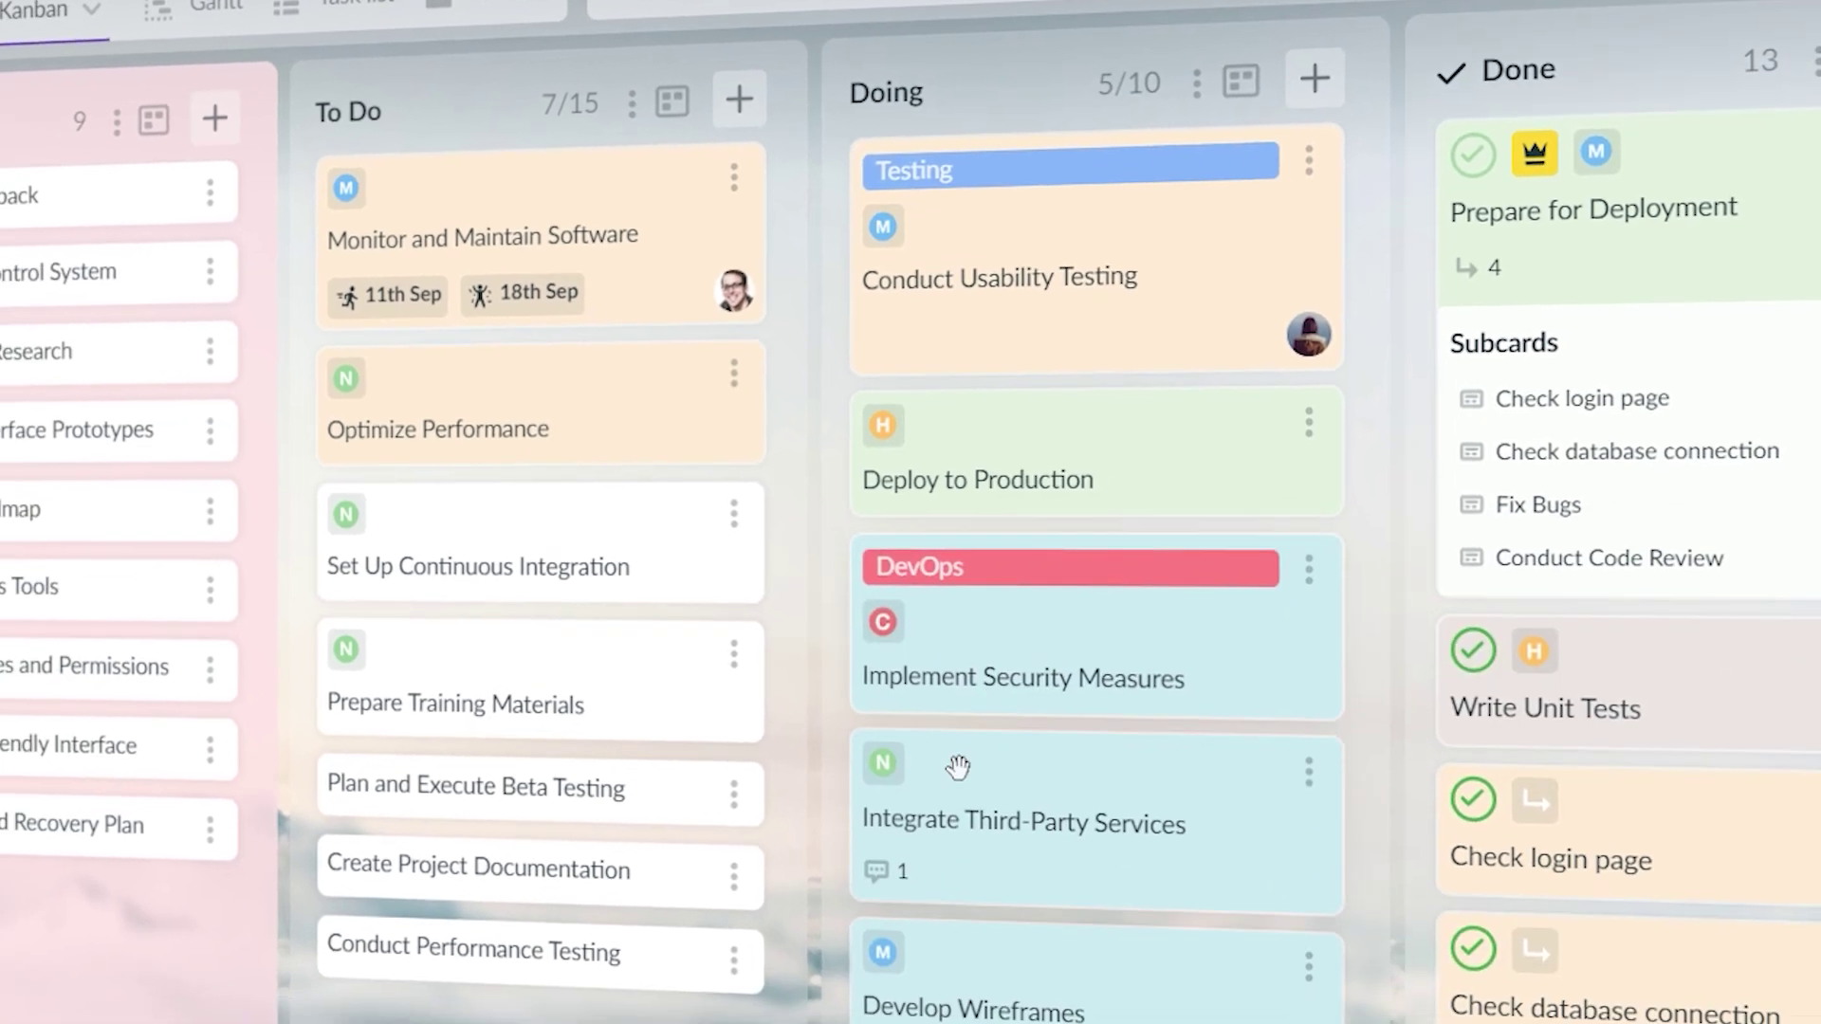
left_click_drag(910, 787, 1541, 835)
Move Optimize Performance and Monitor and Maintain Software into Doing, and Conduct Usability Testing into Done
left_click_drag(531, 446, 1208, 864)
left_click_drag(1237, 794, 1223, 797)
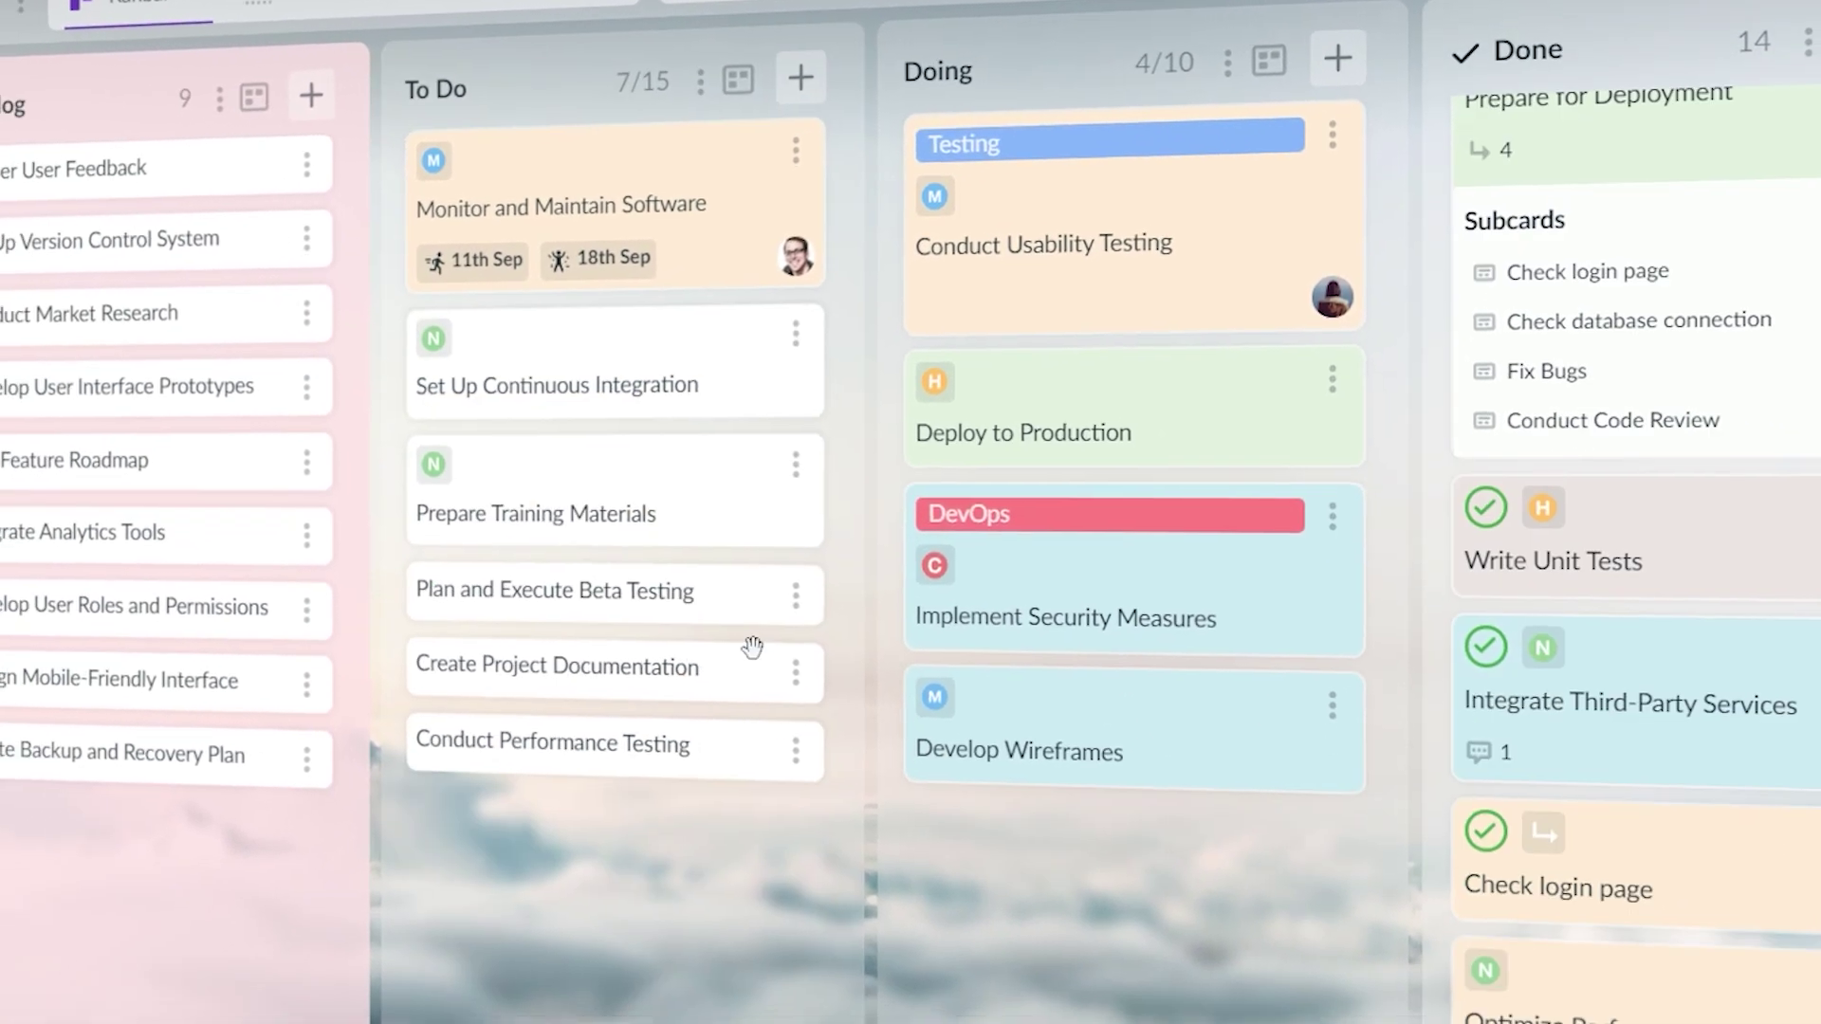
left_click_drag(540, 213, 1172, 768)
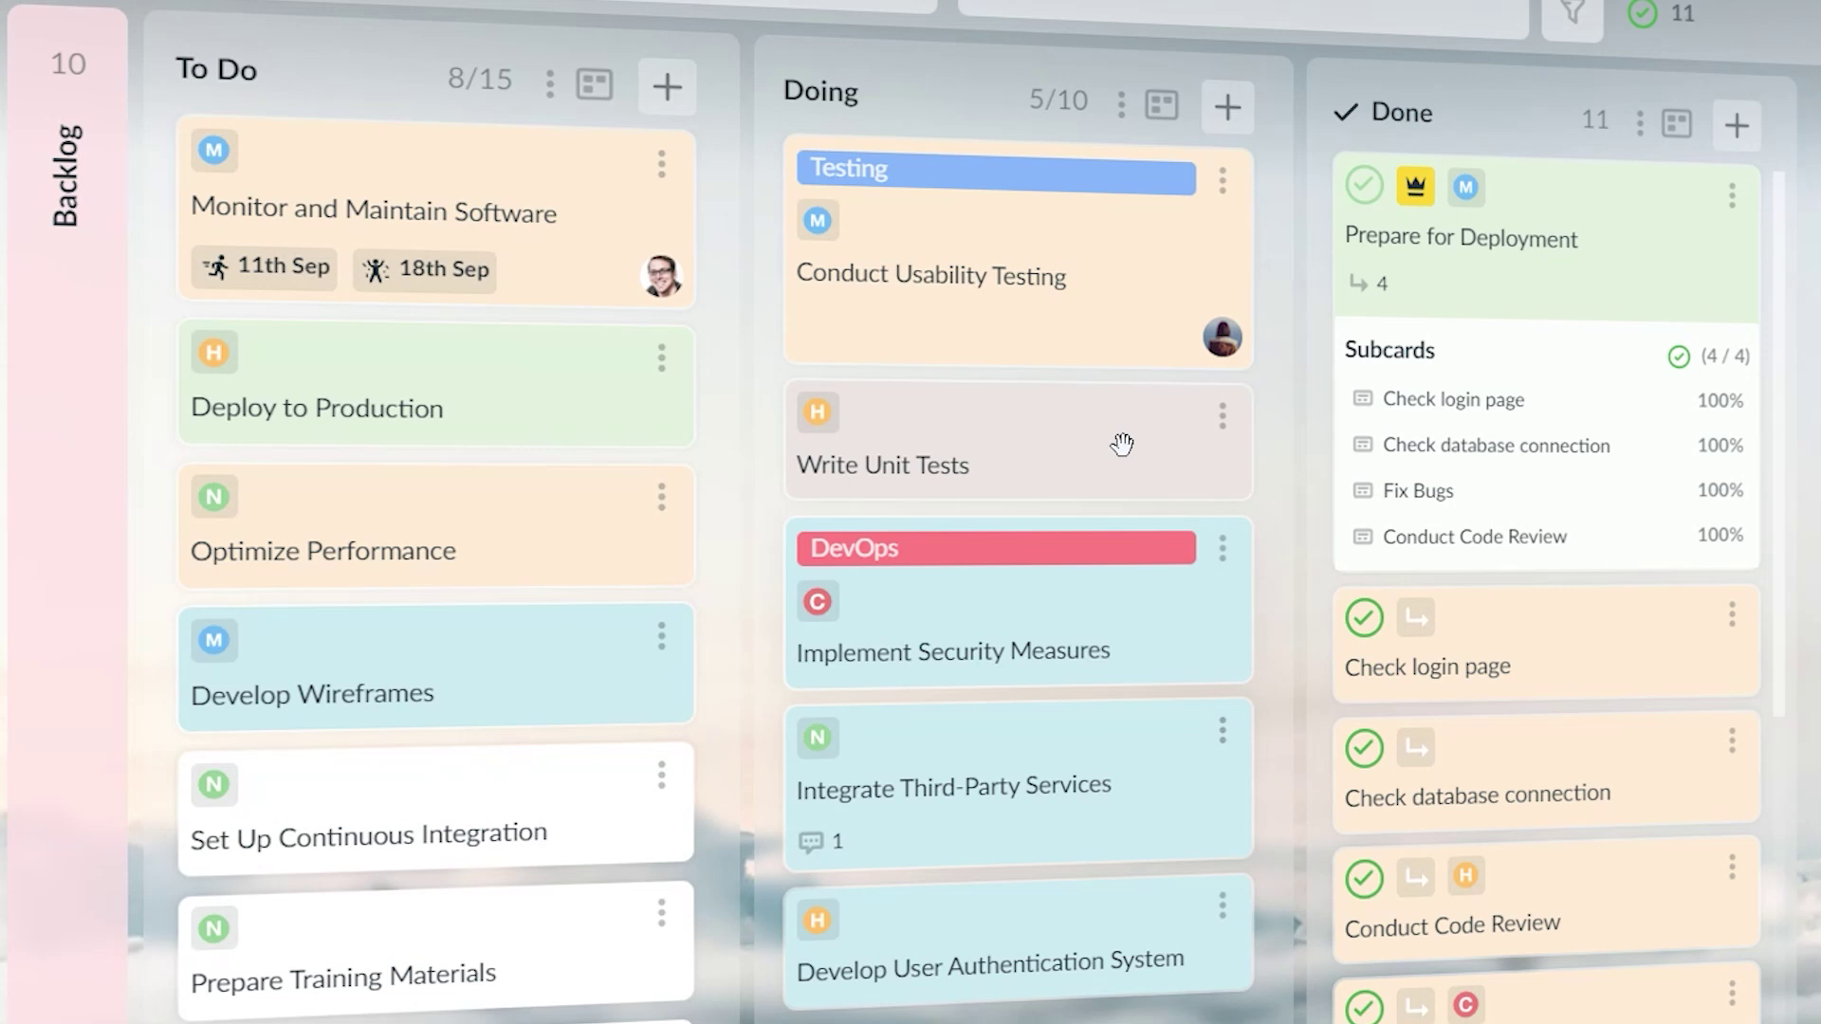
left_click_drag(1152, 328, 1239, 368)
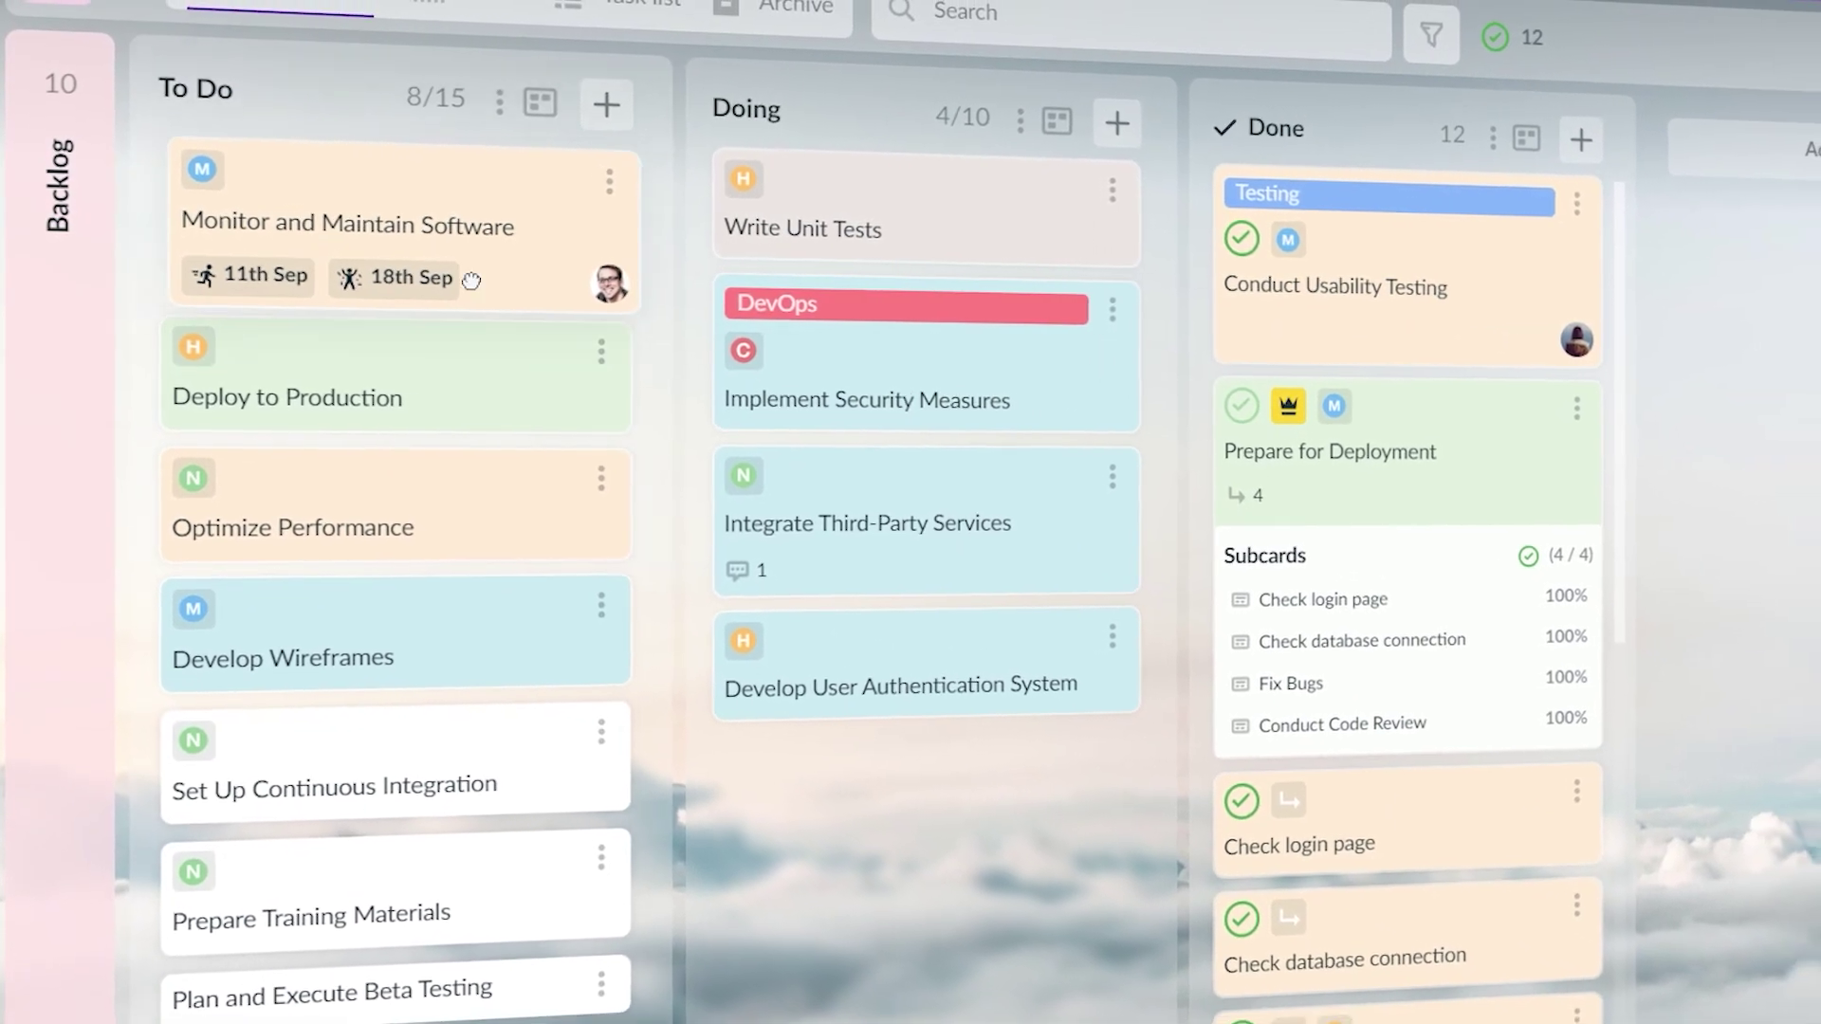
left_click_drag(471, 280, 850, 240)
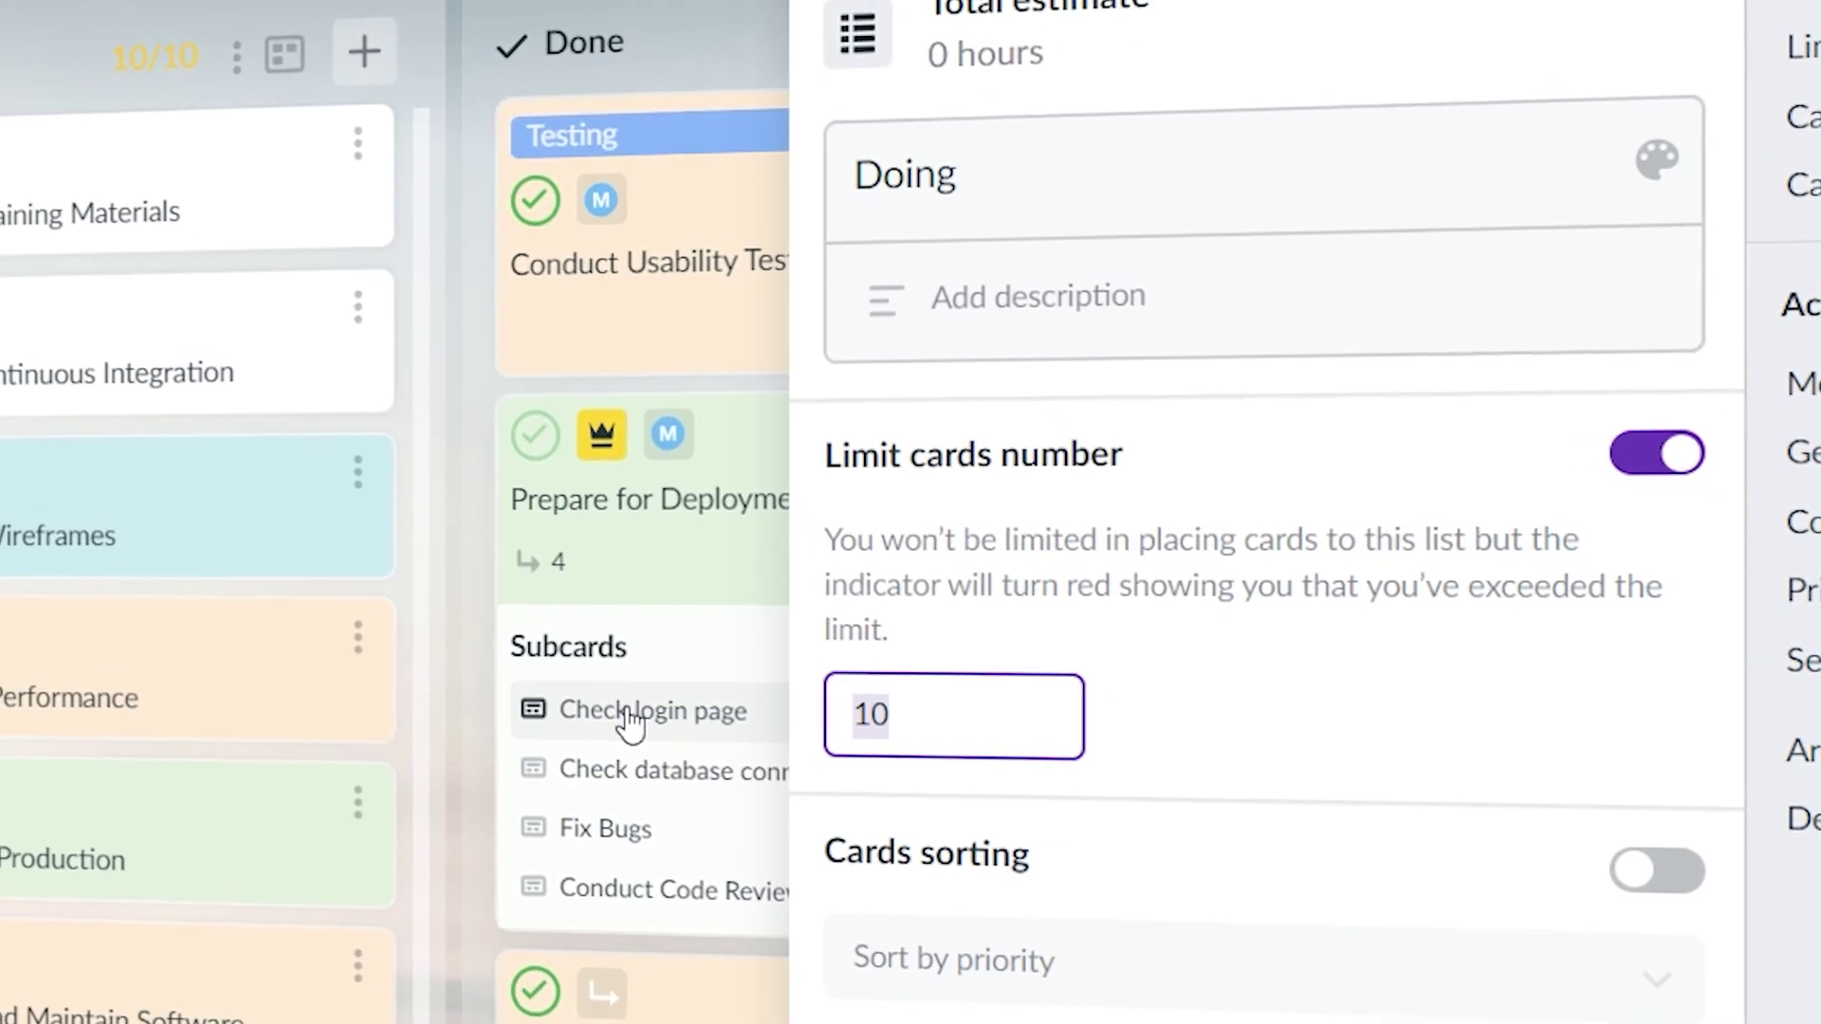
Raise Doing's card limit from 10 to 15, then name the new list to its right 'Approval'
type("15")
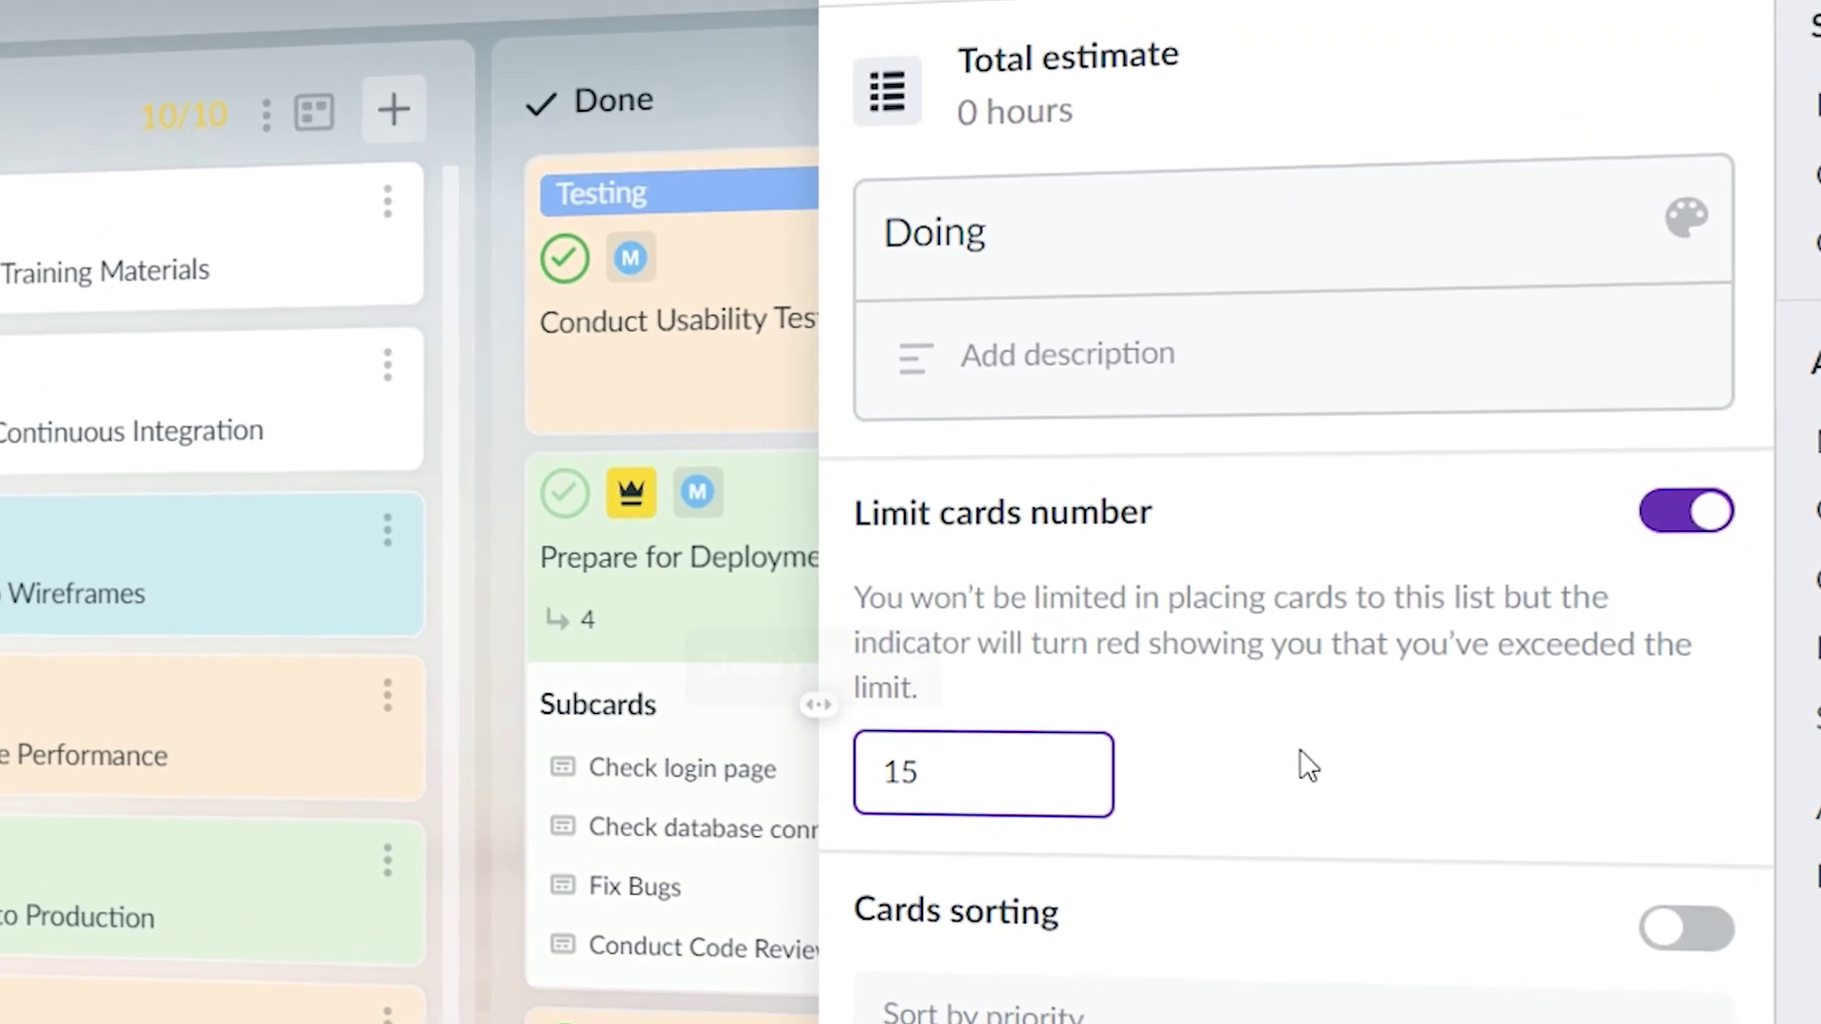
left_click(513, 763)
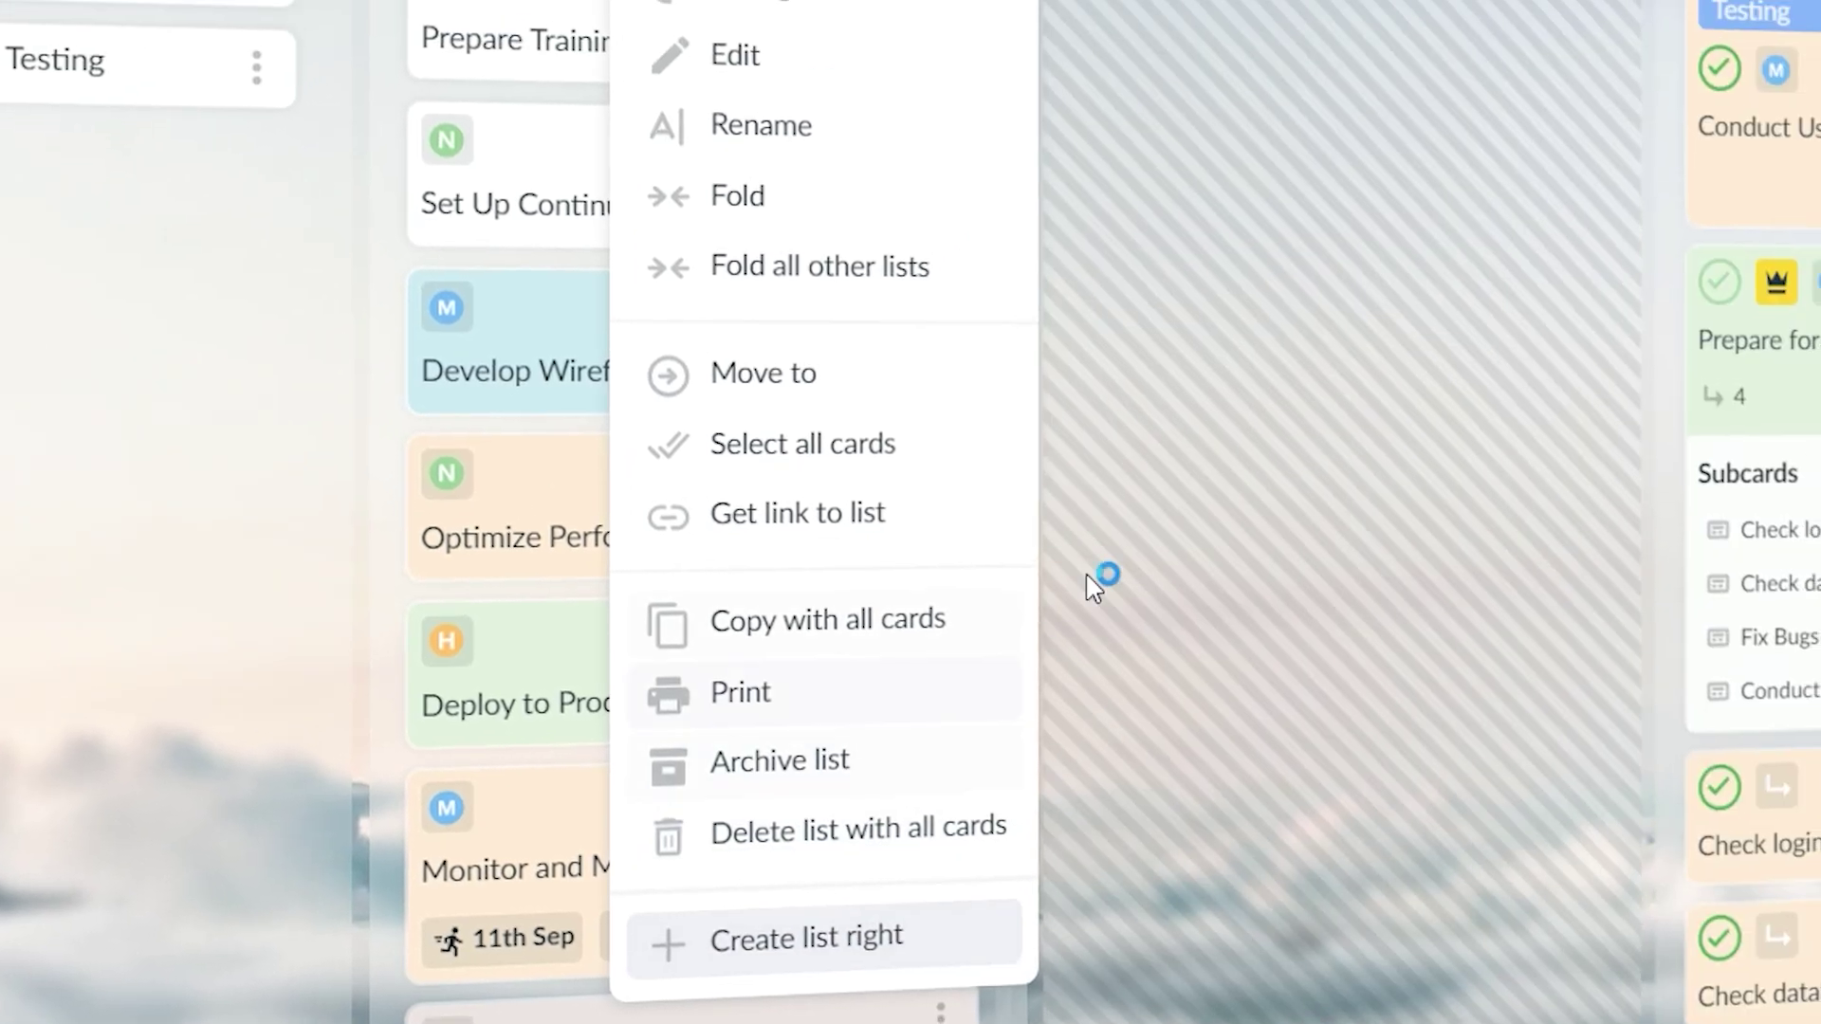
type("Approval")
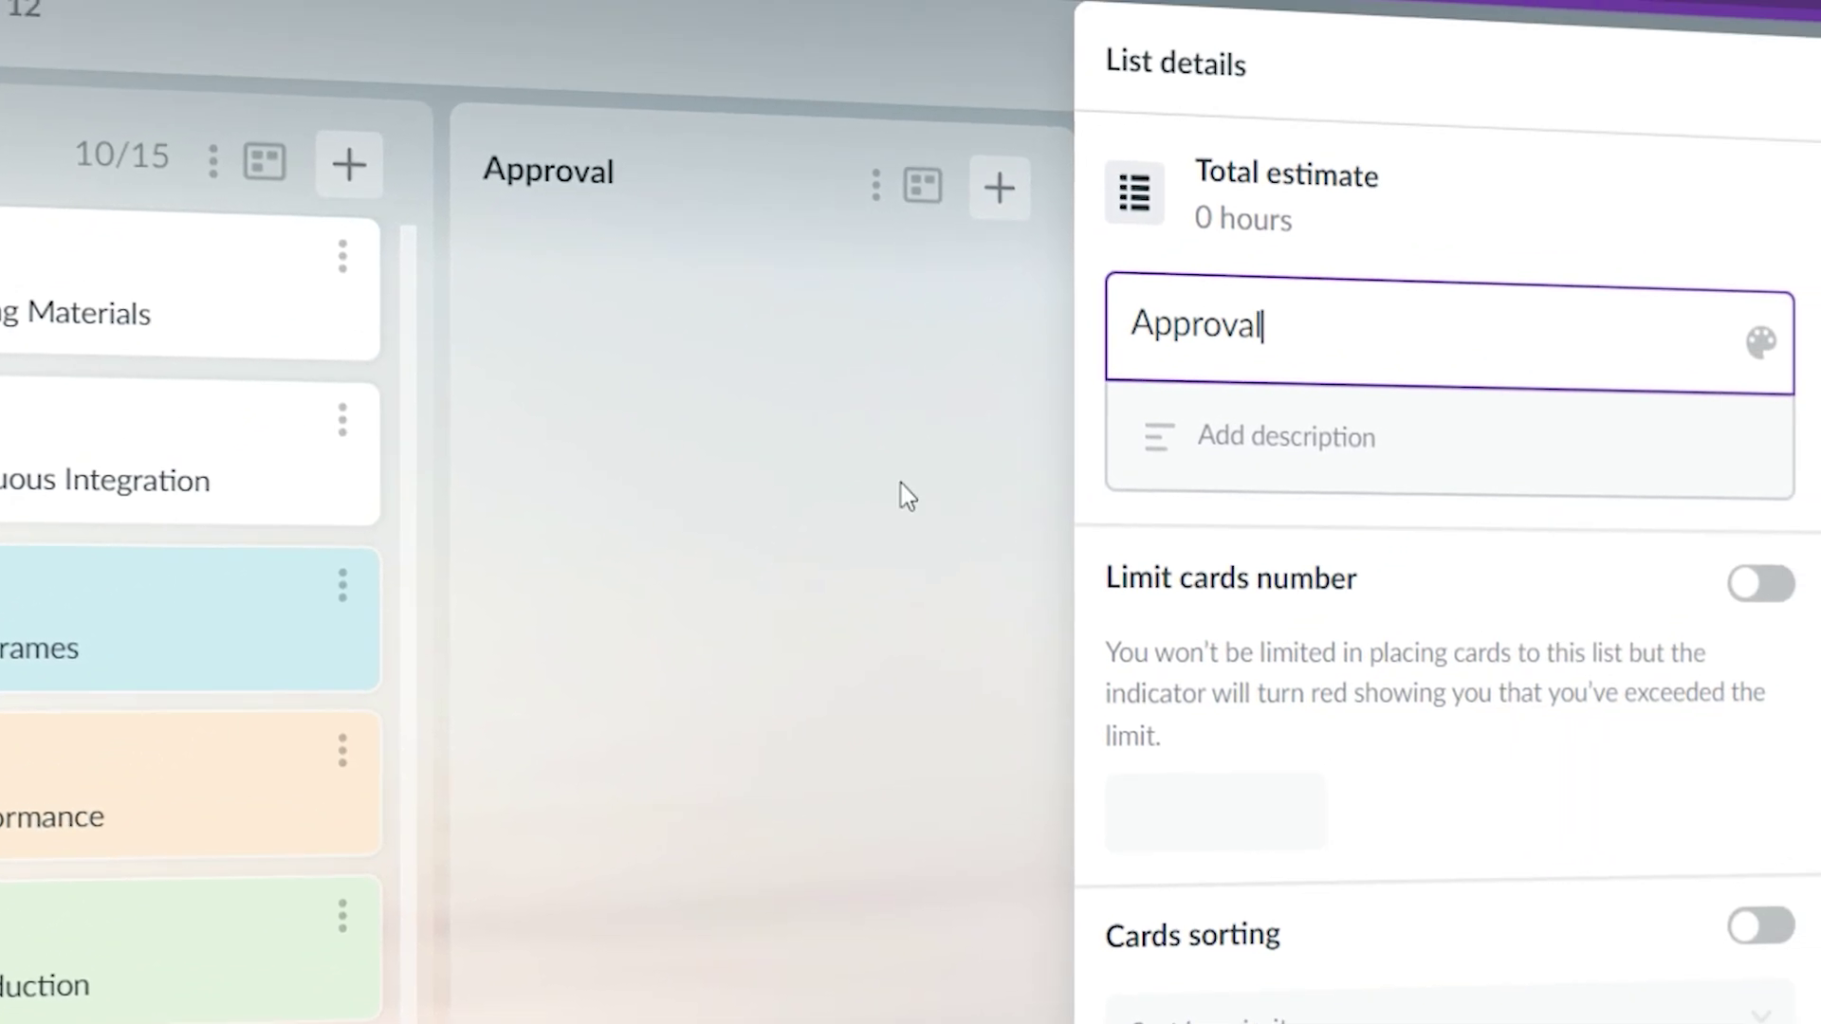
left_click(900, 483)
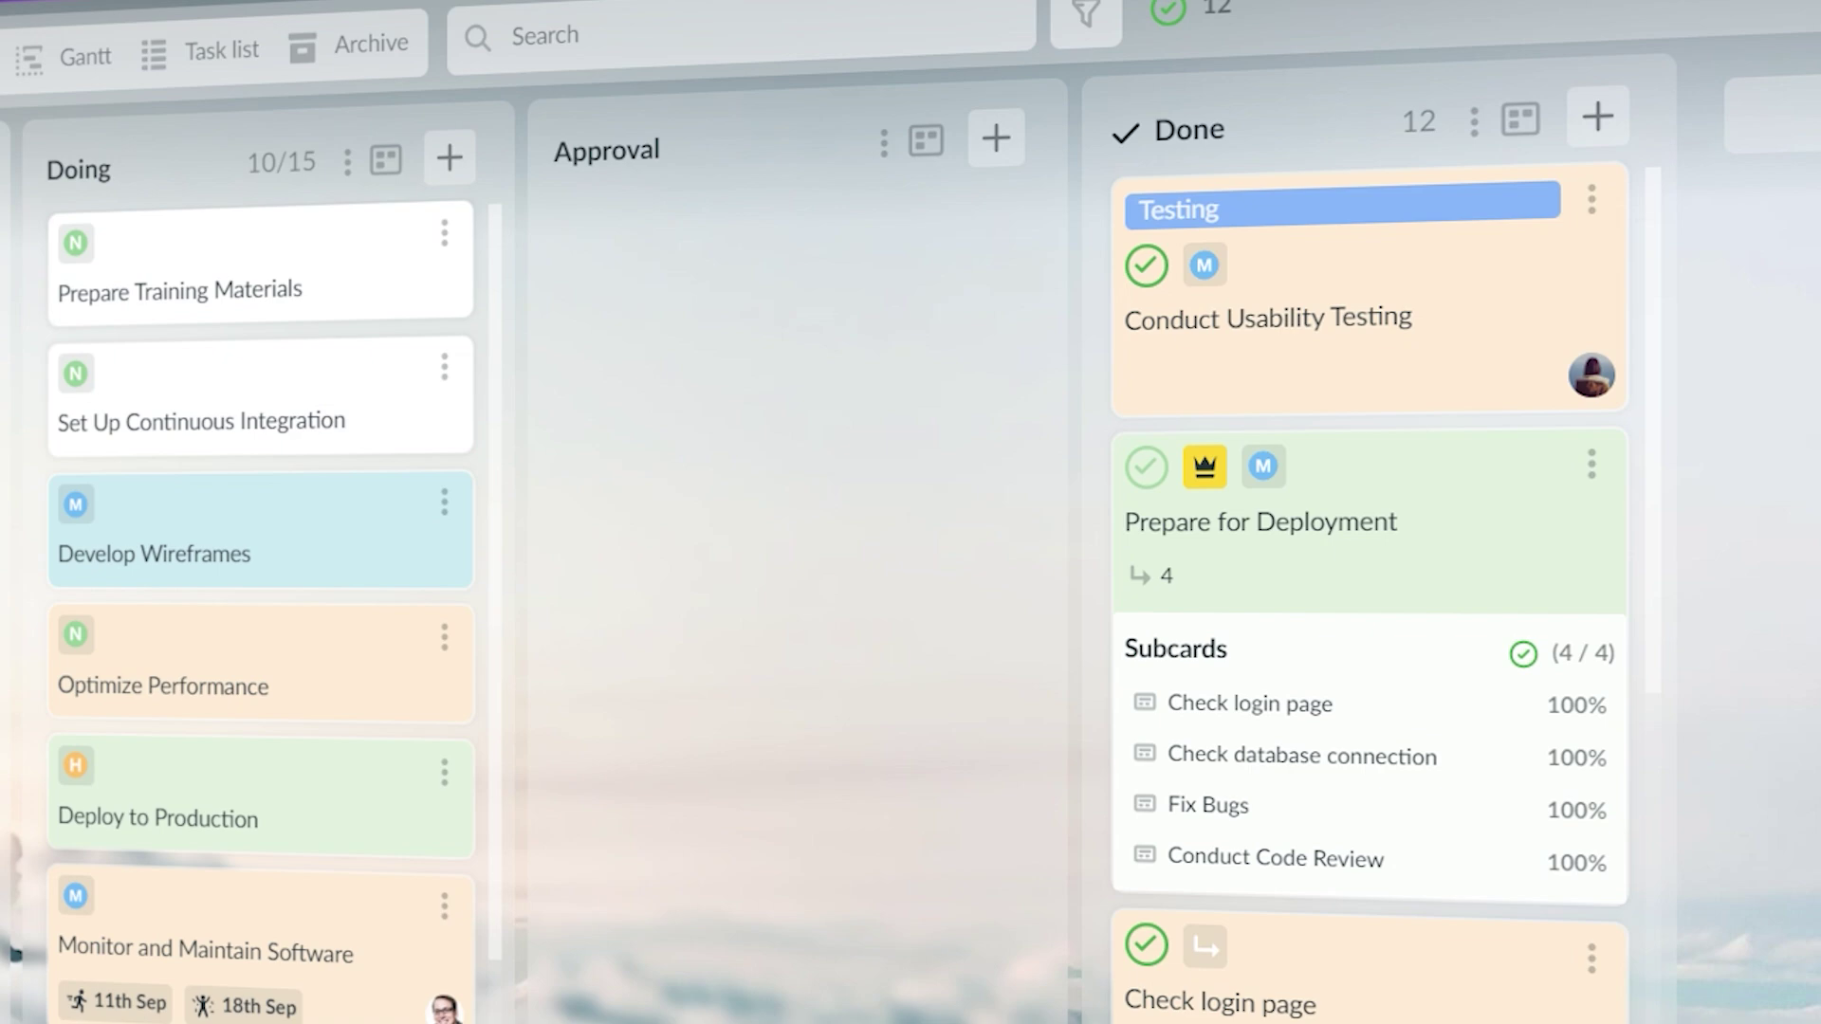